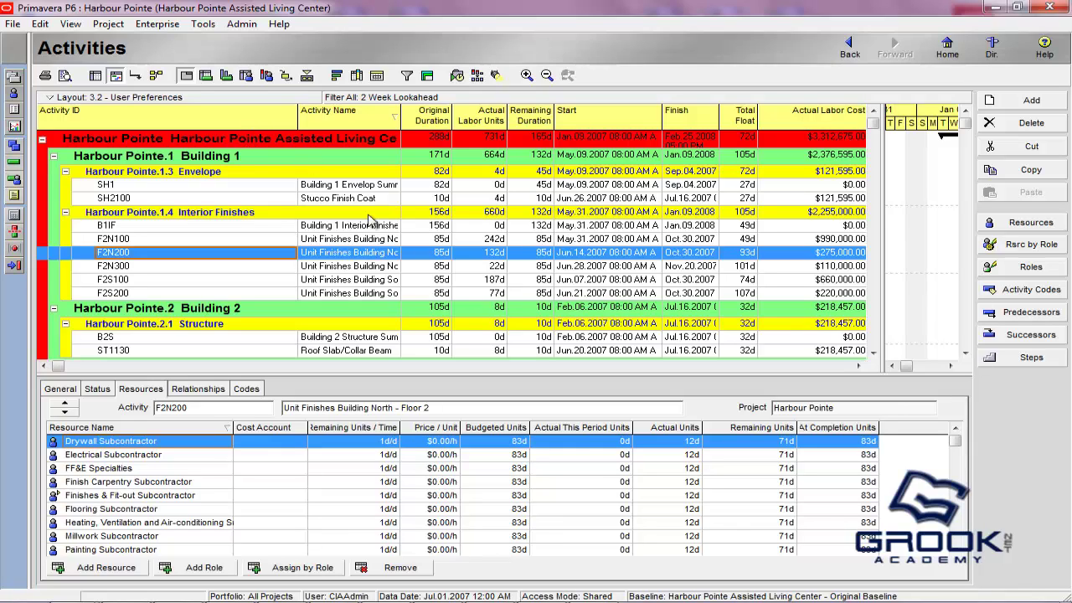
- Bring up User Preferences at the Time Units tab, showing units and durations in Day with 0 decimals
{"action": "left_click", "coordinate": [39, 24]}
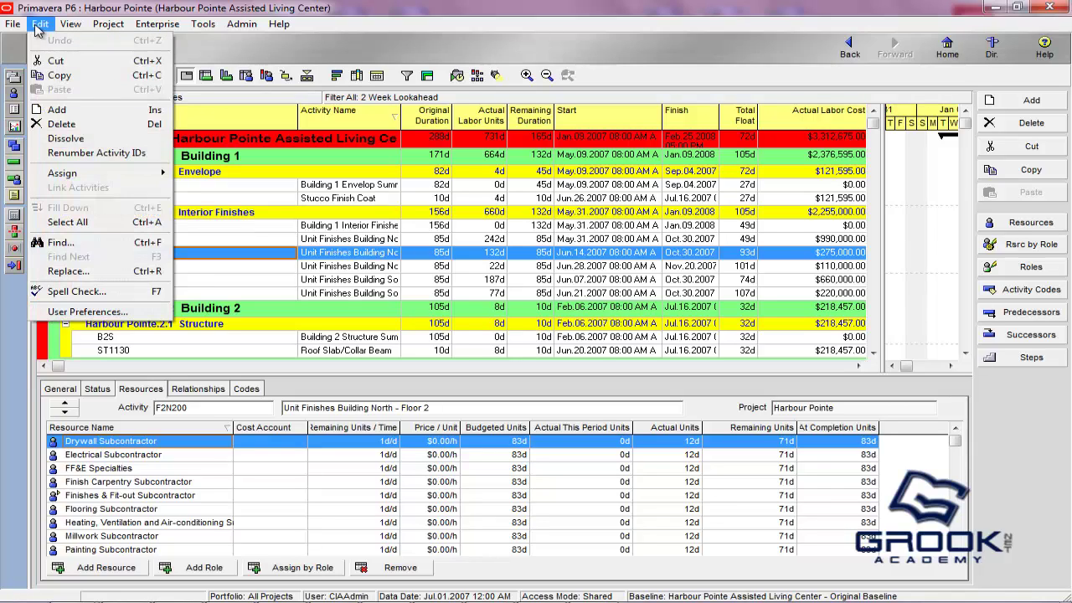
{"action": "left_click", "coordinate": [76, 315]}
{"action": "left_click", "coordinate": [285, 135]}
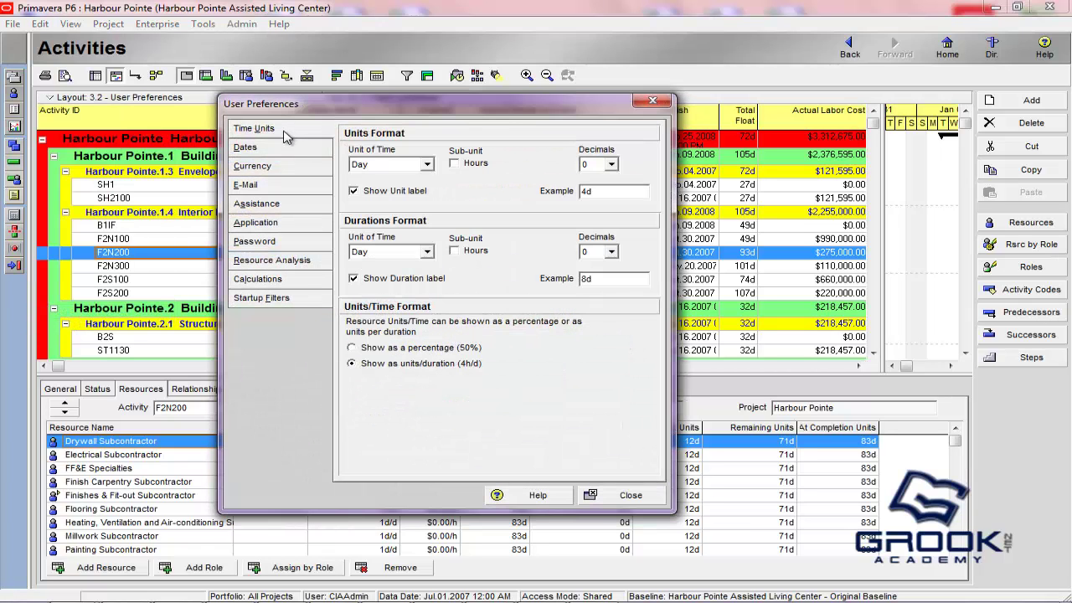
{"action": "left_click_drag", "start_coordinate": [498, 113], "coordinate": [540, 106]}
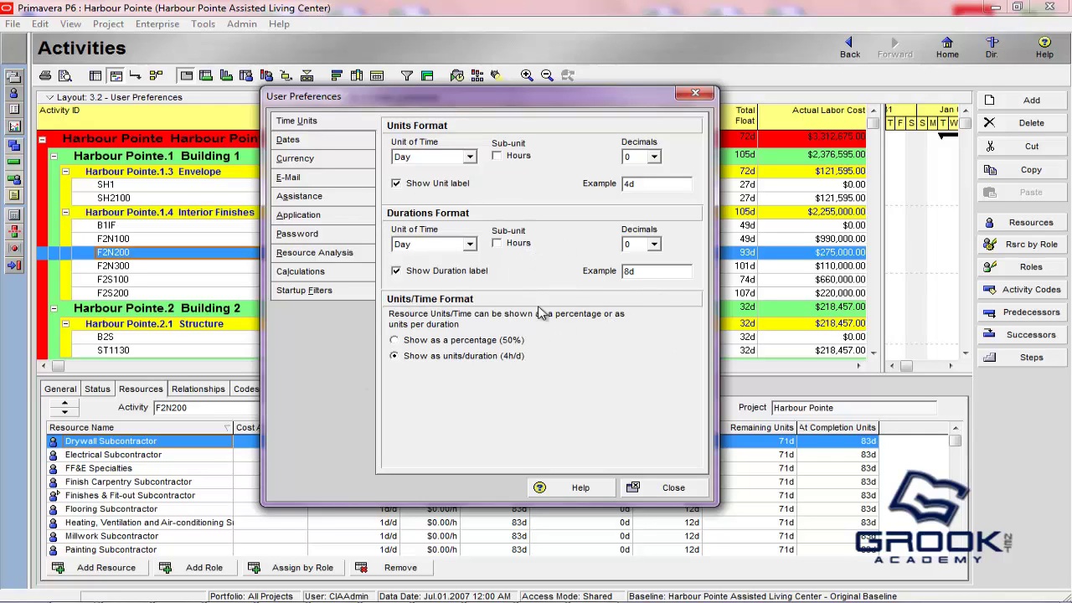
- Try Hour, Day, Hour and Month as the time unit for resource units
{"action": "left_click", "coordinate": [469, 158]}
{"action": "left_click", "coordinate": [428, 170]}
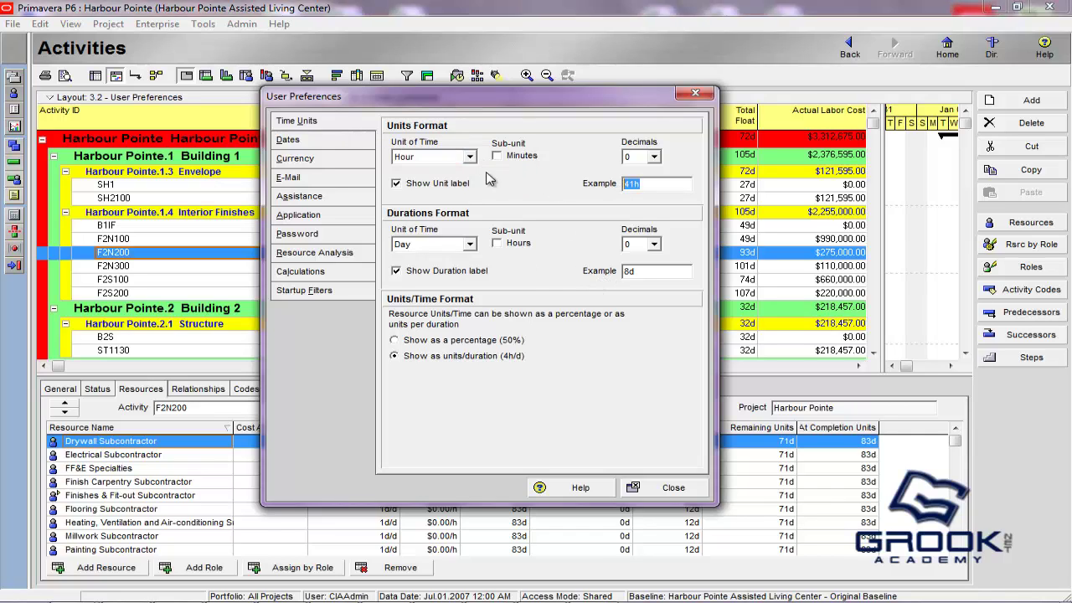
{"action": "left_click", "coordinate": [468, 157]}
{"action": "left_click", "coordinate": [402, 181]}
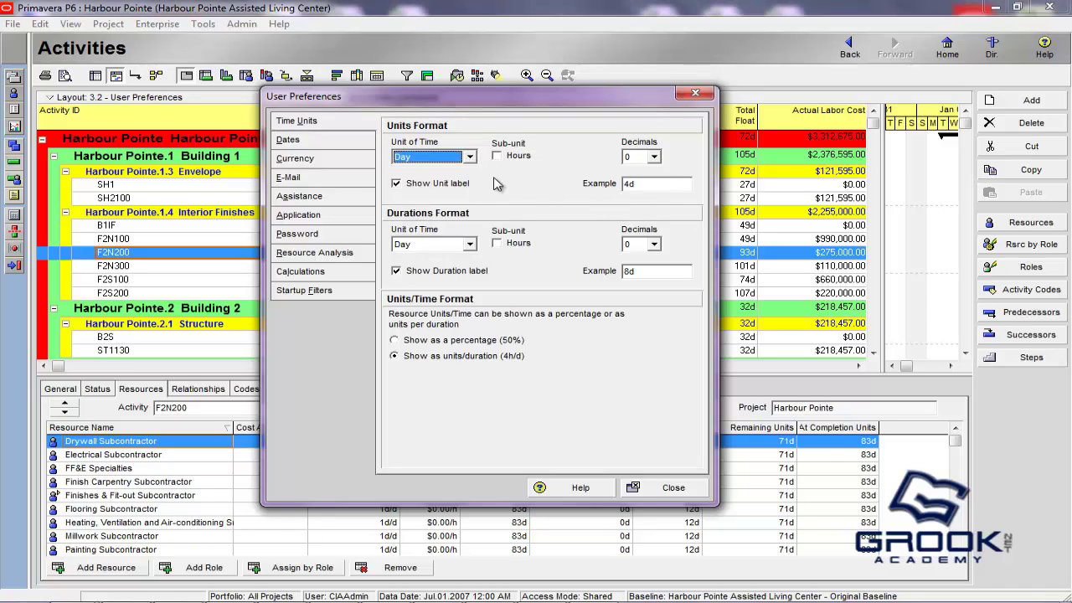
{"action": "left_click", "coordinate": [468, 157]}
{"action": "left_click", "coordinate": [435, 169]}
{"action": "left_click", "coordinate": [471, 159]}
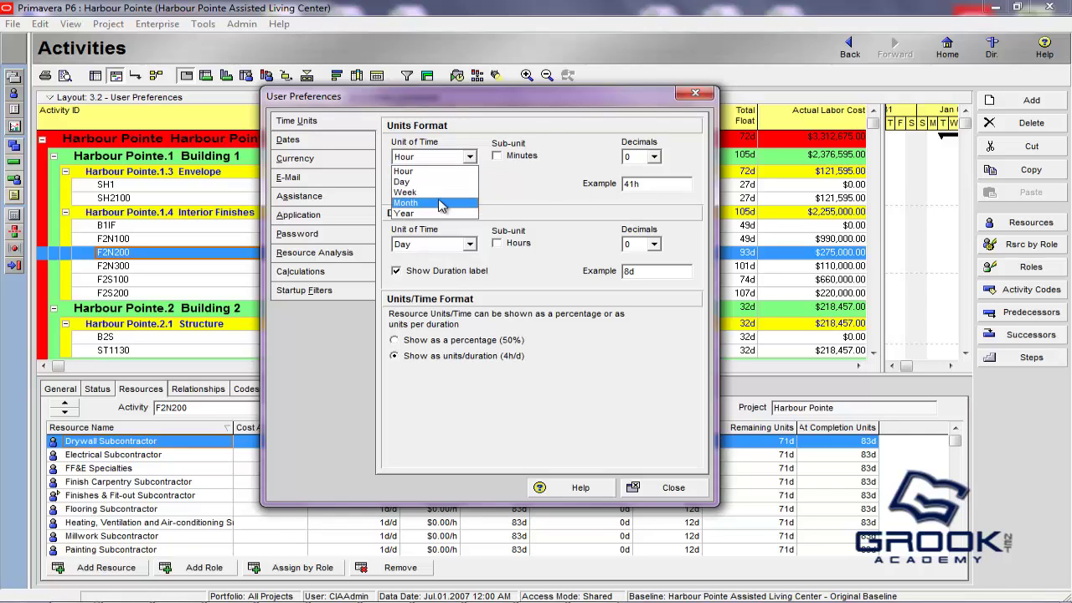
{"action": "left_click", "coordinate": [423, 203]}
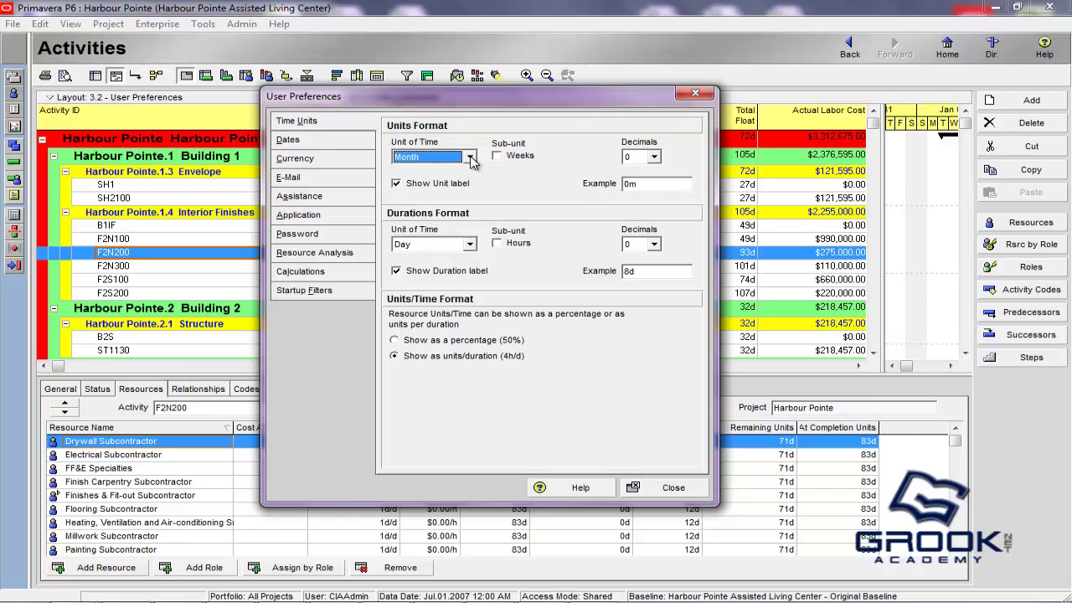
- Set units to Day with an Hours sub-unit and 2 decimals, giving 4d 1.00h
{"action": "left_click", "coordinate": [654, 157]}
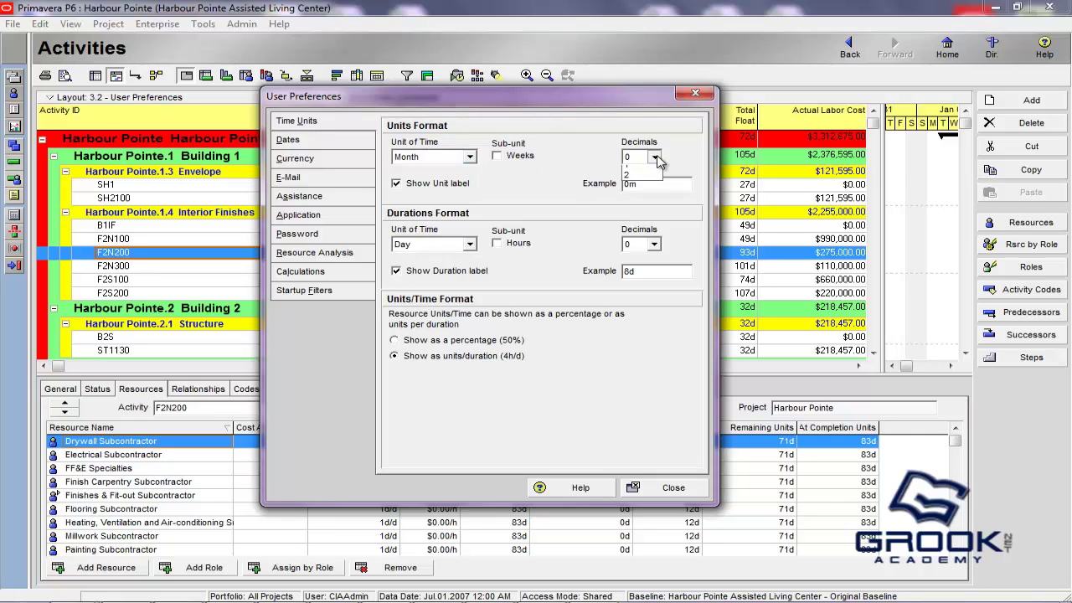
{"action": "left_click", "coordinate": [652, 182]}
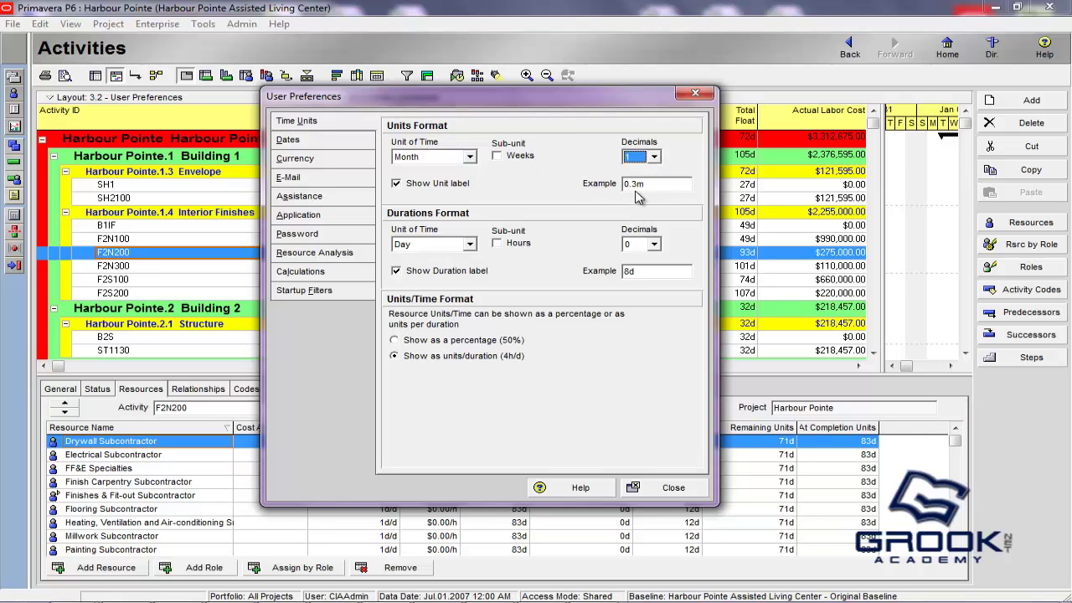
{"action": "left_click", "coordinate": [470, 159]}
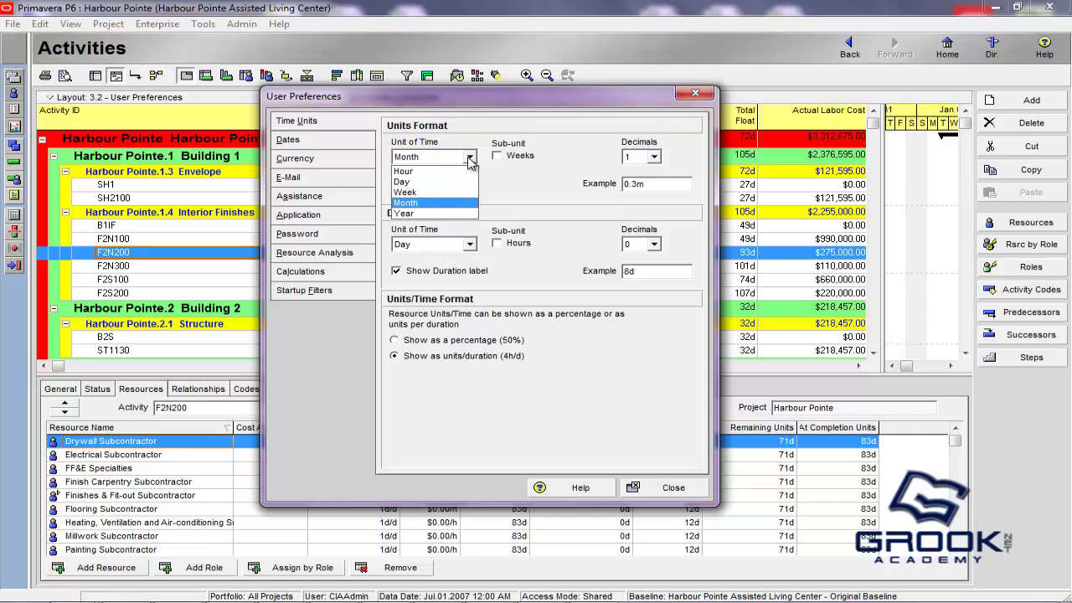
{"action": "left_click", "coordinate": [461, 181]}
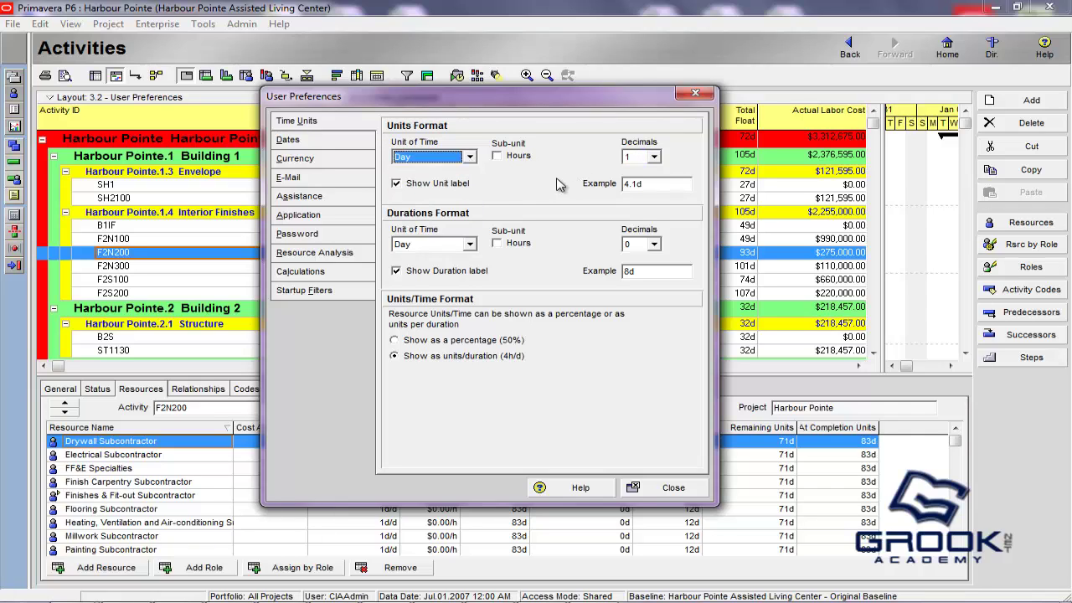
{"action": "left_click", "coordinate": [497, 156]}
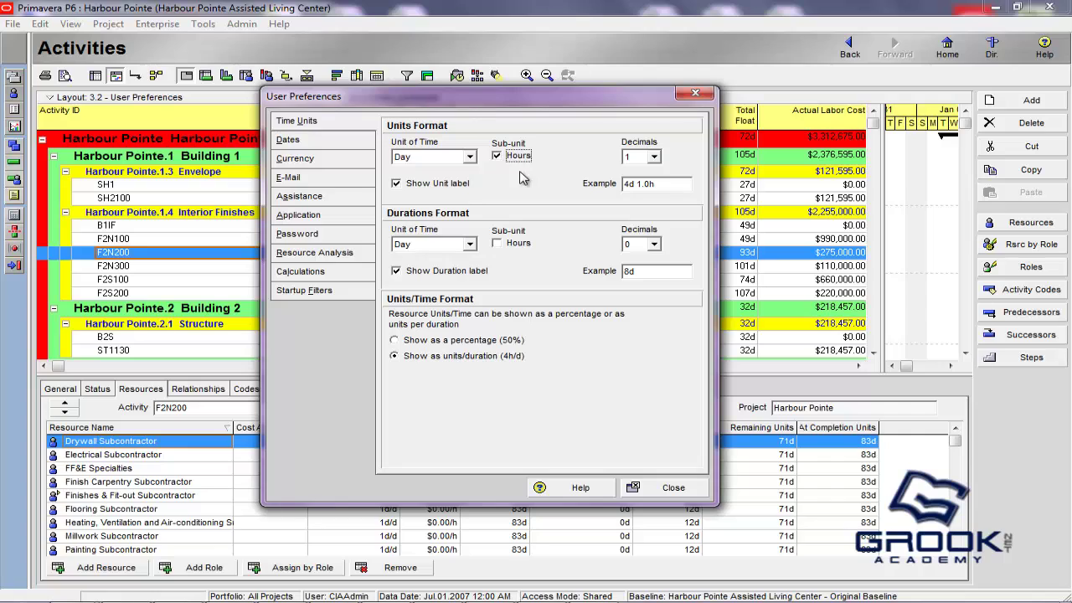
{"action": "left_click", "coordinate": [655, 162]}
{"action": "left_click", "coordinate": [645, 193]}
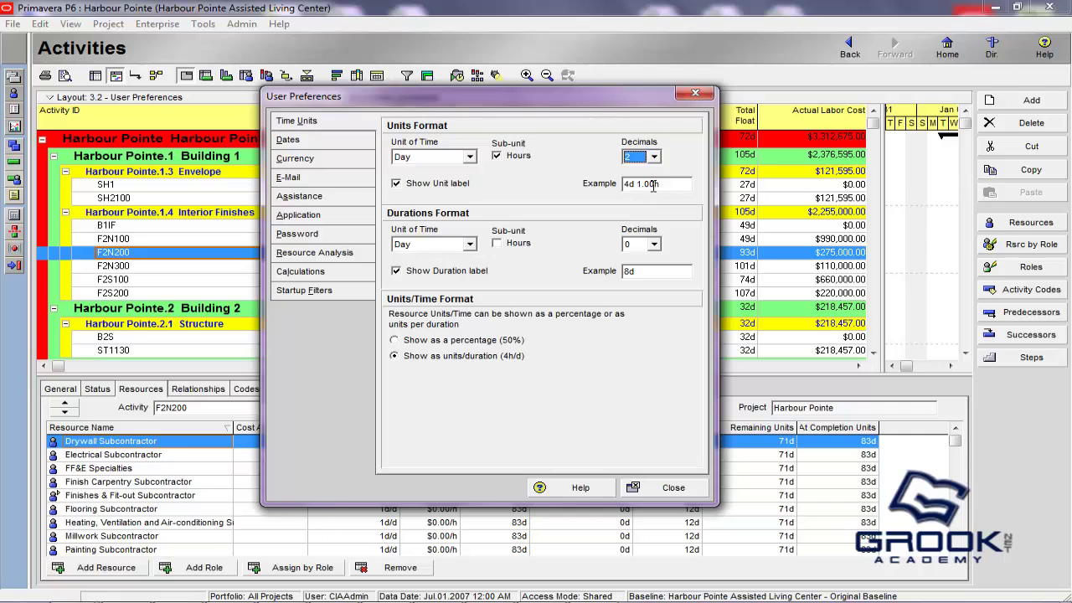
- Preview resource units in Hour and Week, then return to Day
{"action": "left_click", "coordinate": [470, 157]}
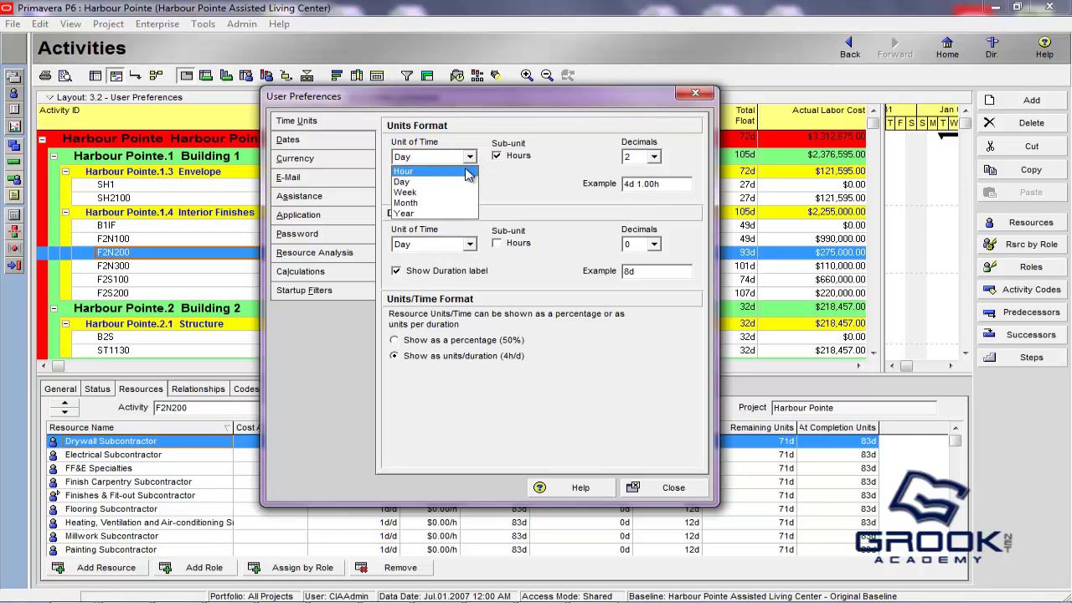
{"action": "left_click", "coordinate": [418, 171]}
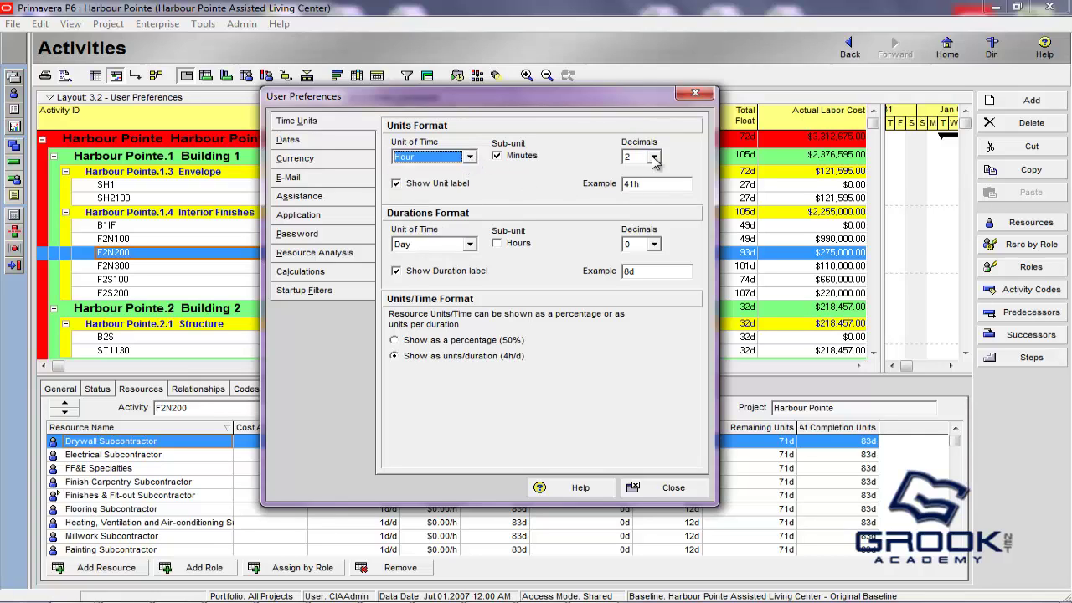
{"action": "left_click", "coordinate": [470, 157]}
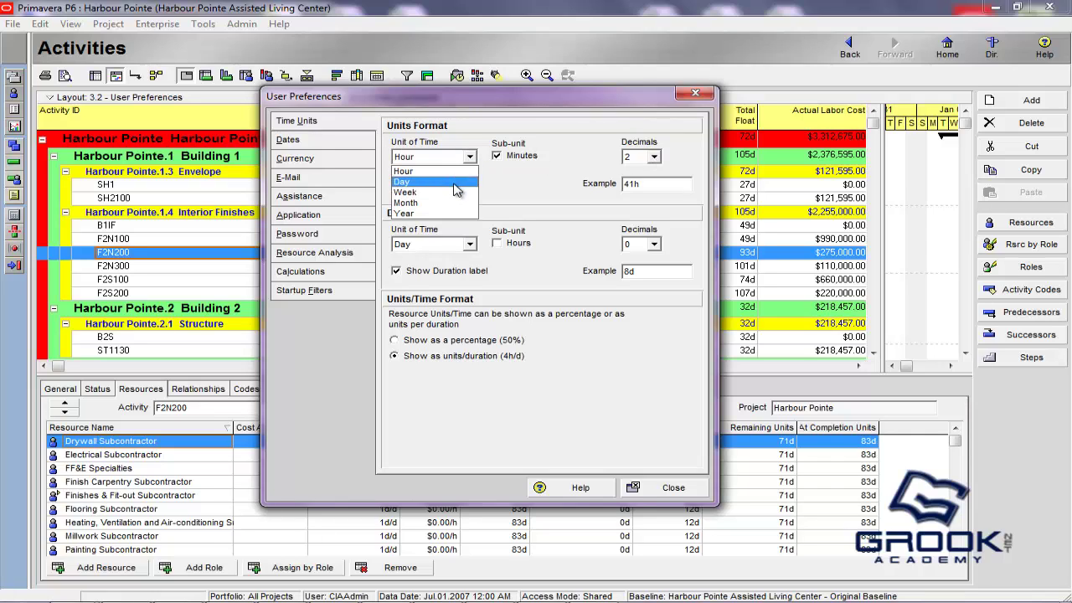
{"action": "left_click", "coordinate": [440, 193]}
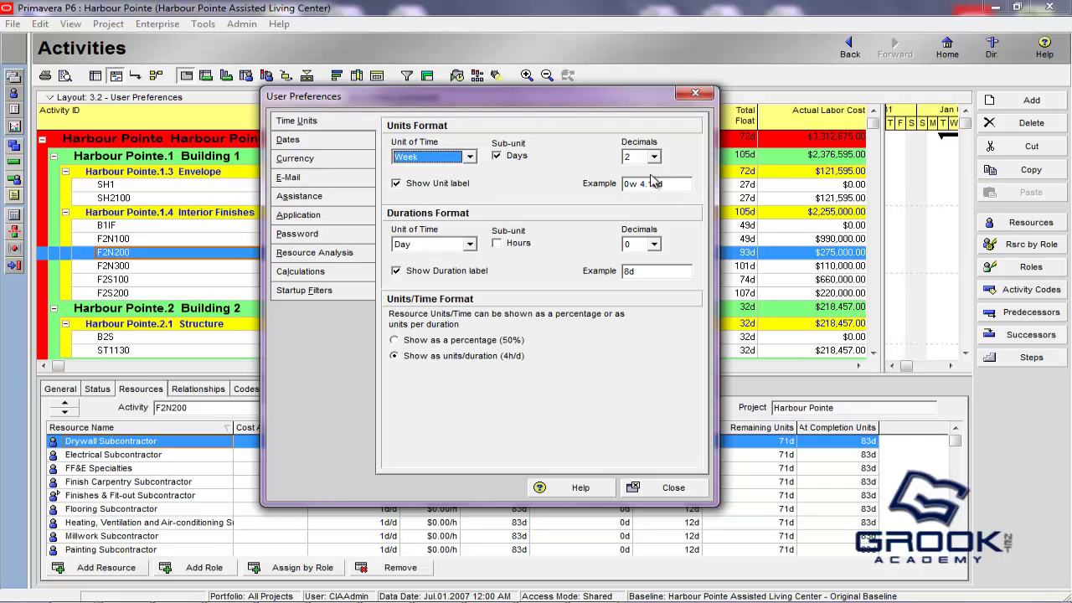
{"action": "left_click", "coordinate": [470, 156]}
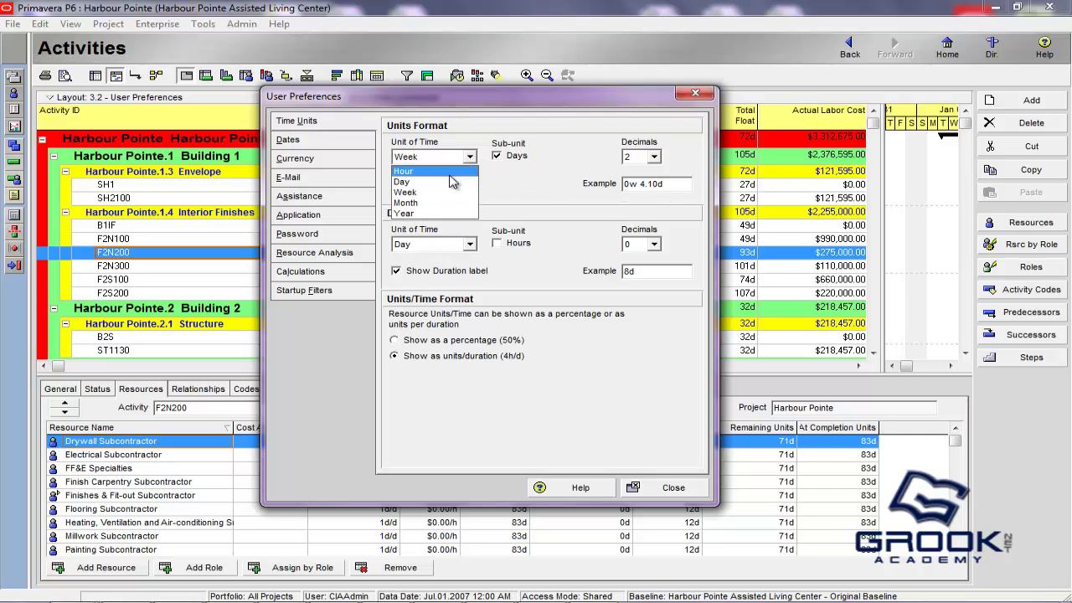
{"action": "left_click", "coordinate": [442, 180]}
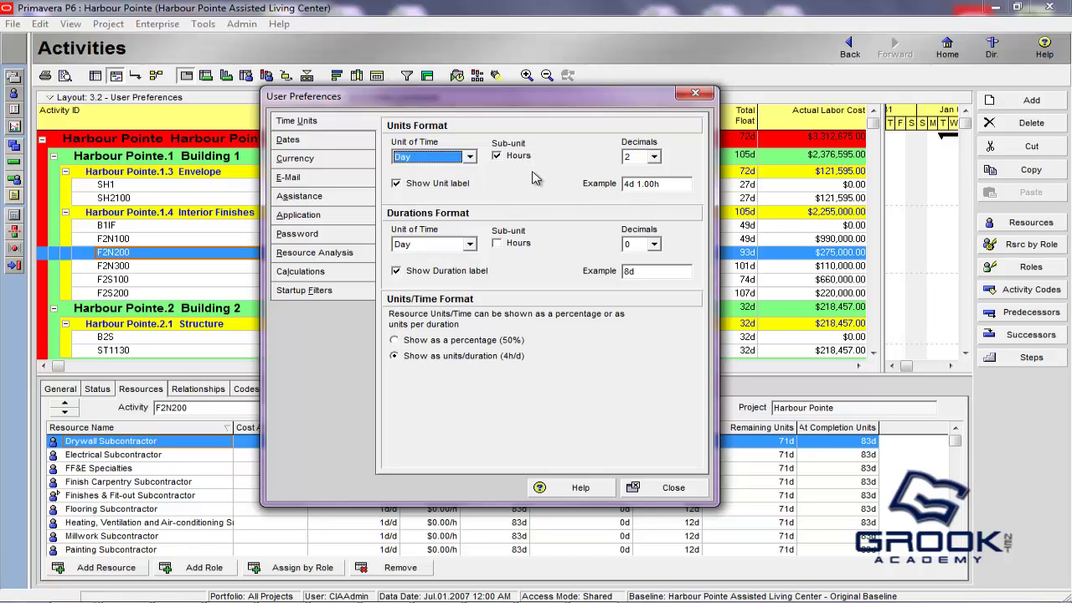
- Show units as whole labelled days with no hours sub-unit and 0 decimals
{"action": "left_click", "coordinate": [497, 157]}
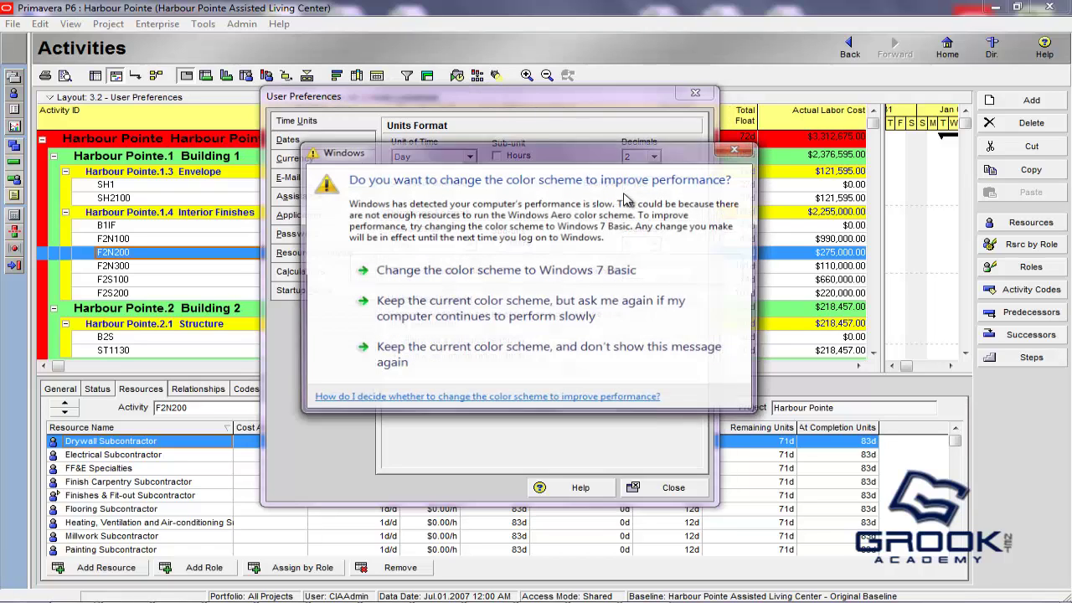
{"action": "left_click", "coordinate": [537, 360]}
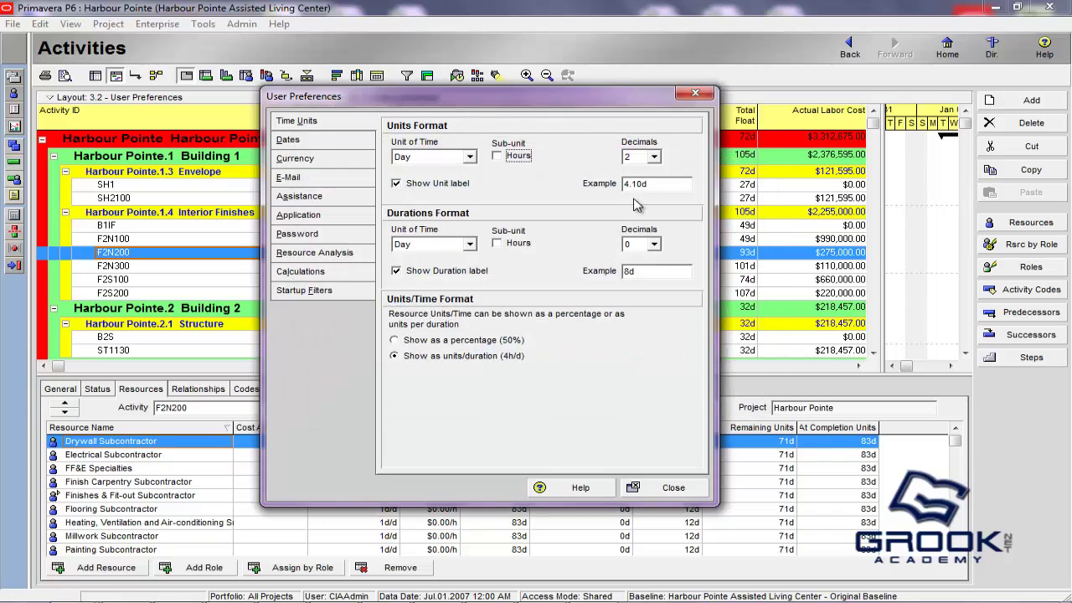
{"action": "left_click", "coordinate": [654, 157]}
{"action": "left_click", "coordinate": [638, 170]}
{"action": "left_click", "coordinate": [396, 183]}
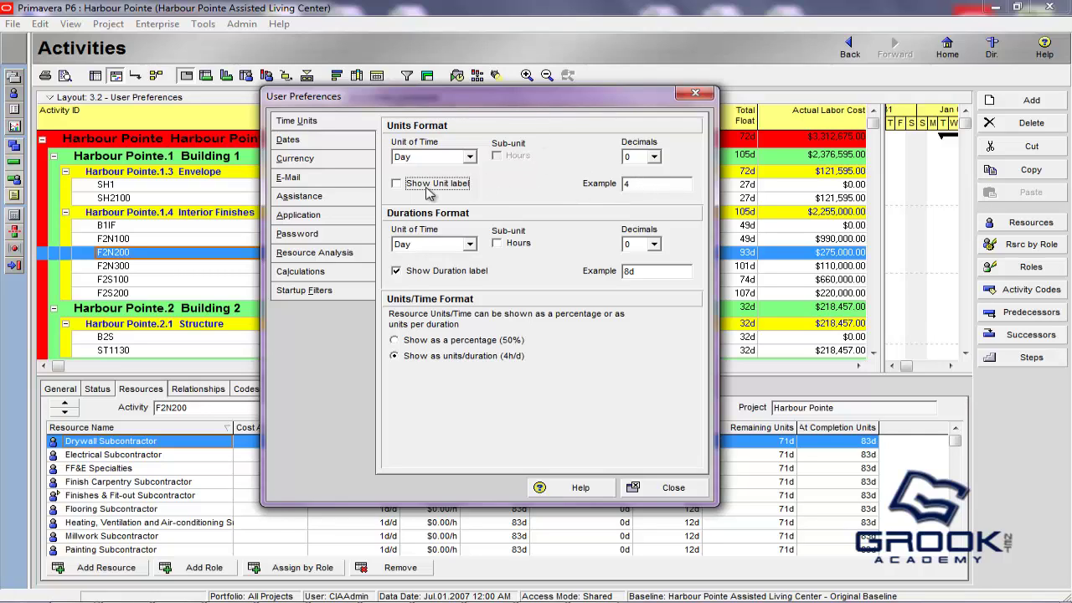
{"action": "left_click", "coordinate": [397, 185]}
- Try Hour as the durations unit, then keep durations in Day
{"action": "left_click", "coordinate": [469, 245]}
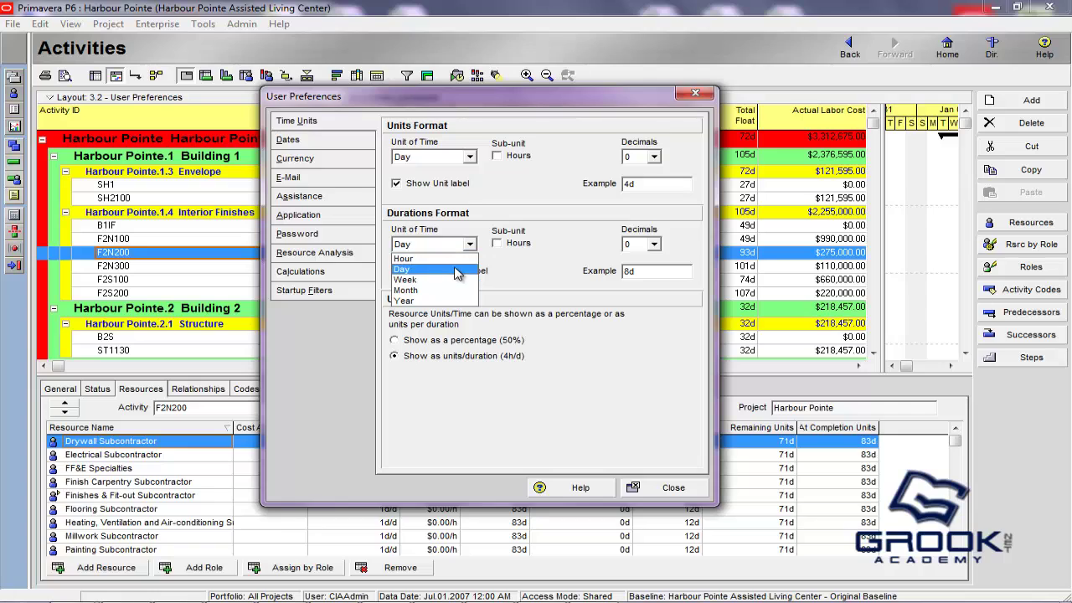
{"action": "left_click", "coordinate": [458, 259]}
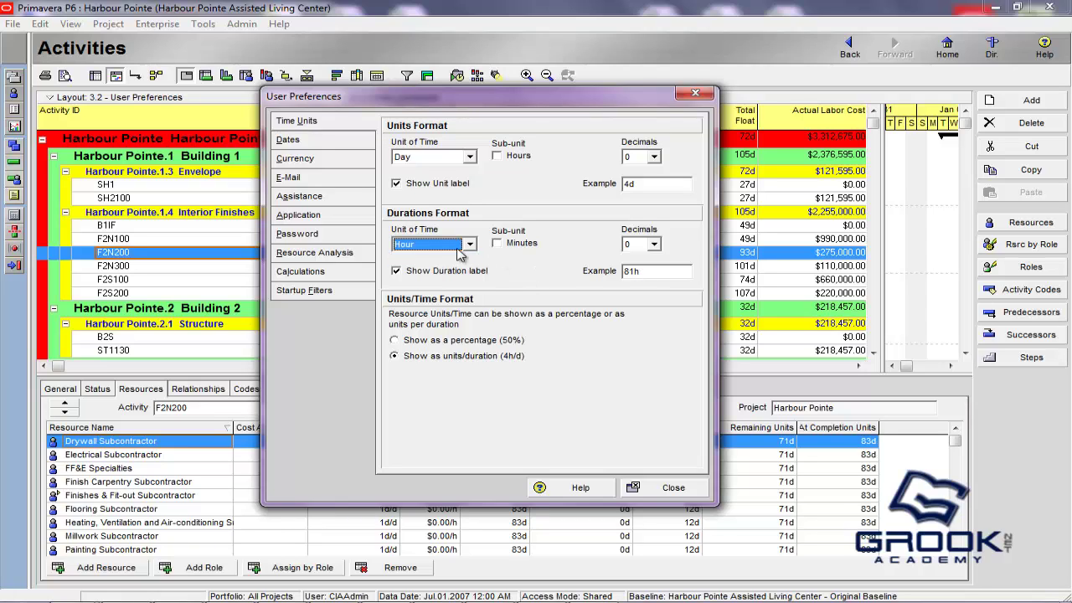
{"action": "left_click", "coordinate": [469, 244]}
{"action": "left_click", "coordinate": [445, 268]}
{"action": "left_click", "coordinate": [651, 490]}
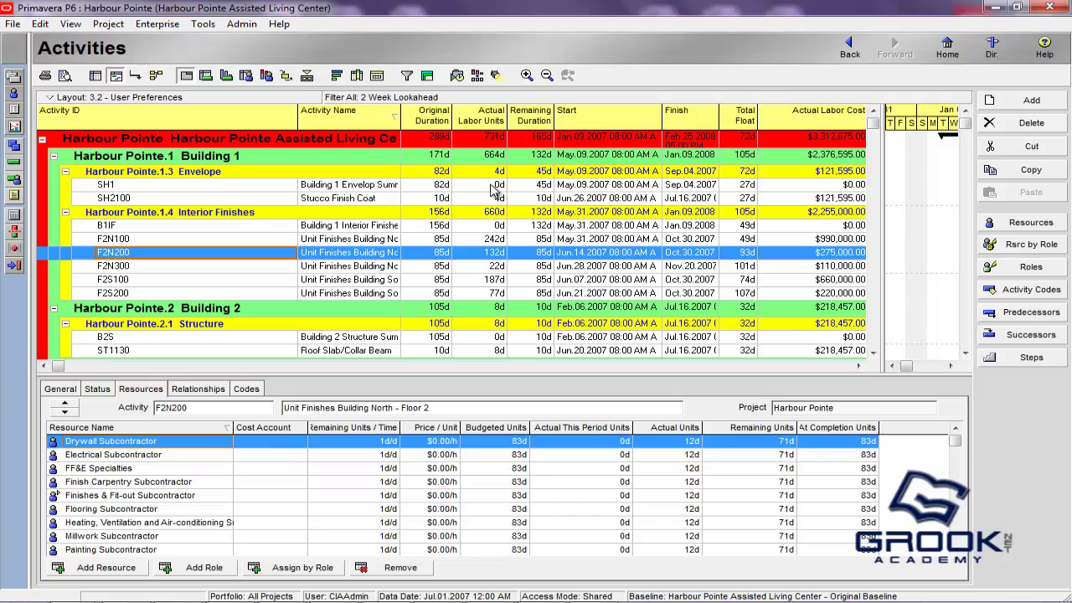
- Set units and durations to Week with a days sub-unit and apply, showing values like 57w 3d
{"action": "left_click", "coordinate": [39, 24]}
{"action": "left_click", "coordinate": [84, 312]}
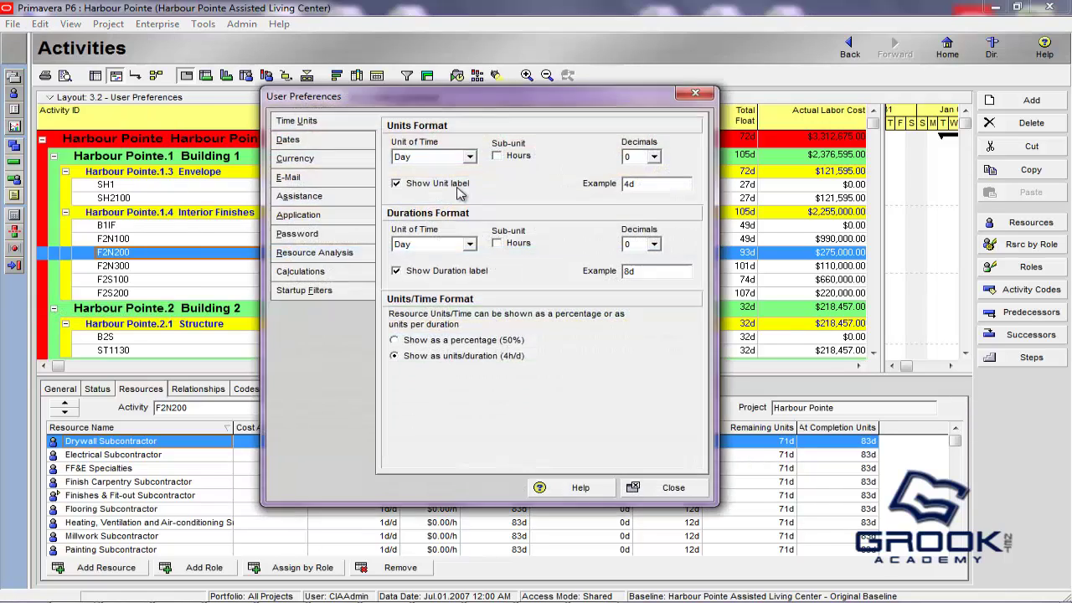
{"action": "left_click", "coordinate": [469, 158]}
{"action": "left_click", "coordinate": [452, 192]}
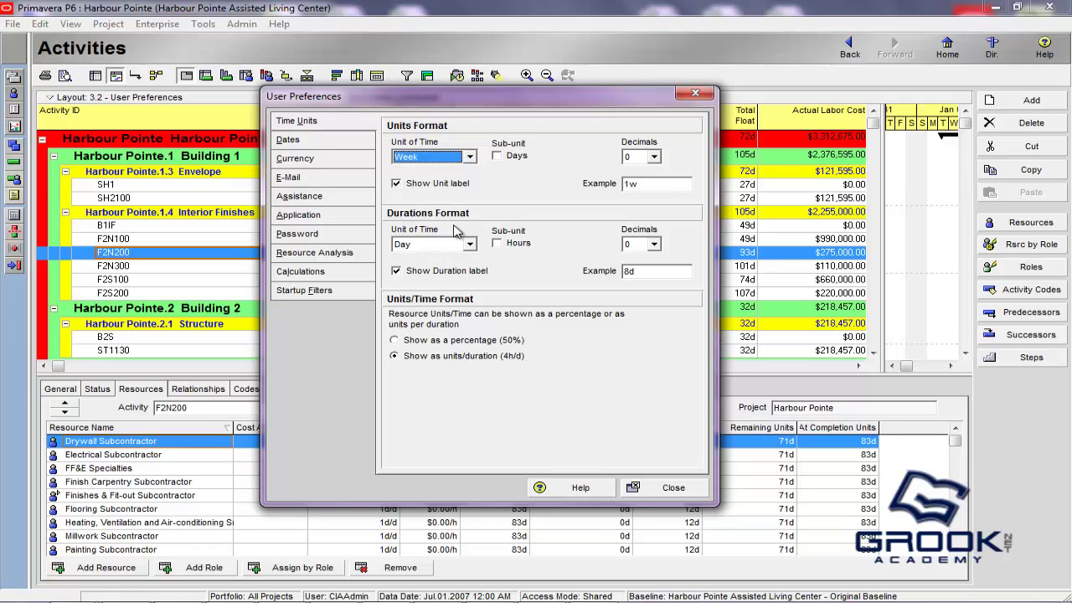
{"action": "left_click", "coordinate": [470, 244]}
{"action": "left_click", "coordinate": [457, 276]}
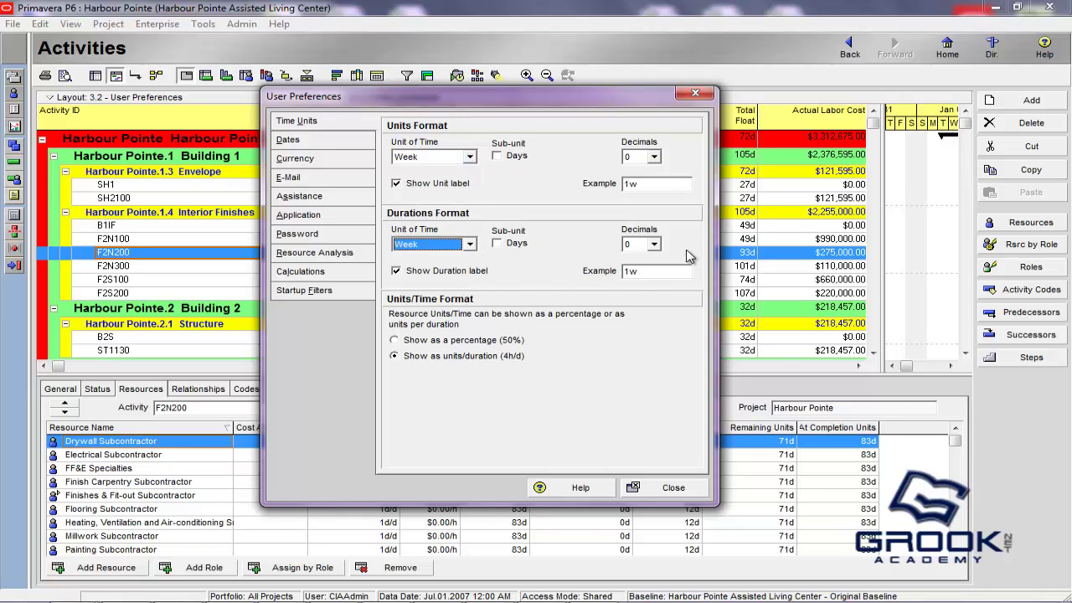
{"action": "left_click", "coordinate": [498, 155]}
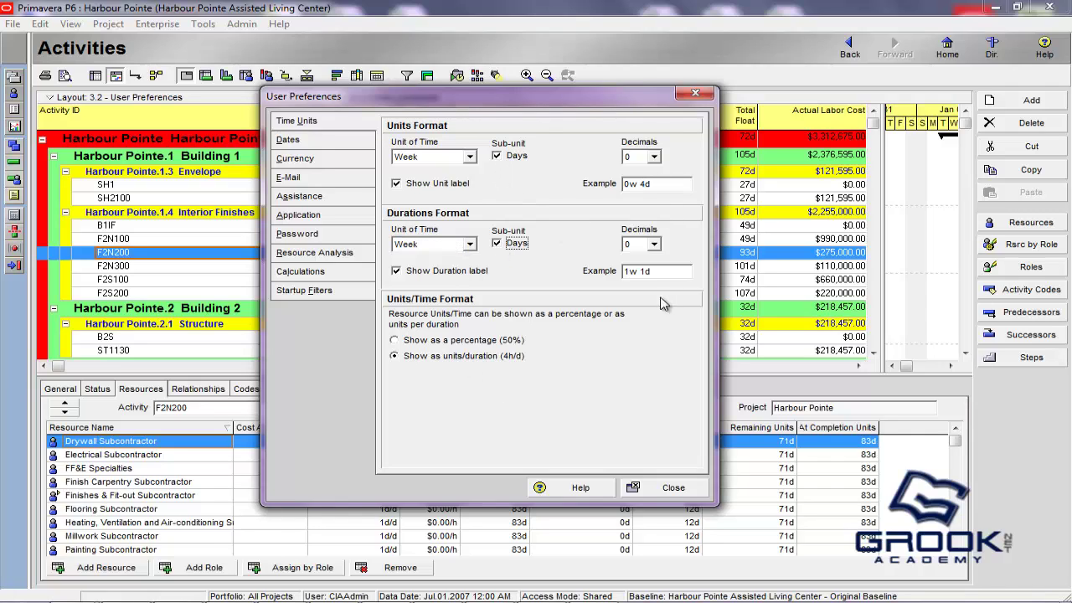
{"action": "left_click", "coordinate": [670, 489]}
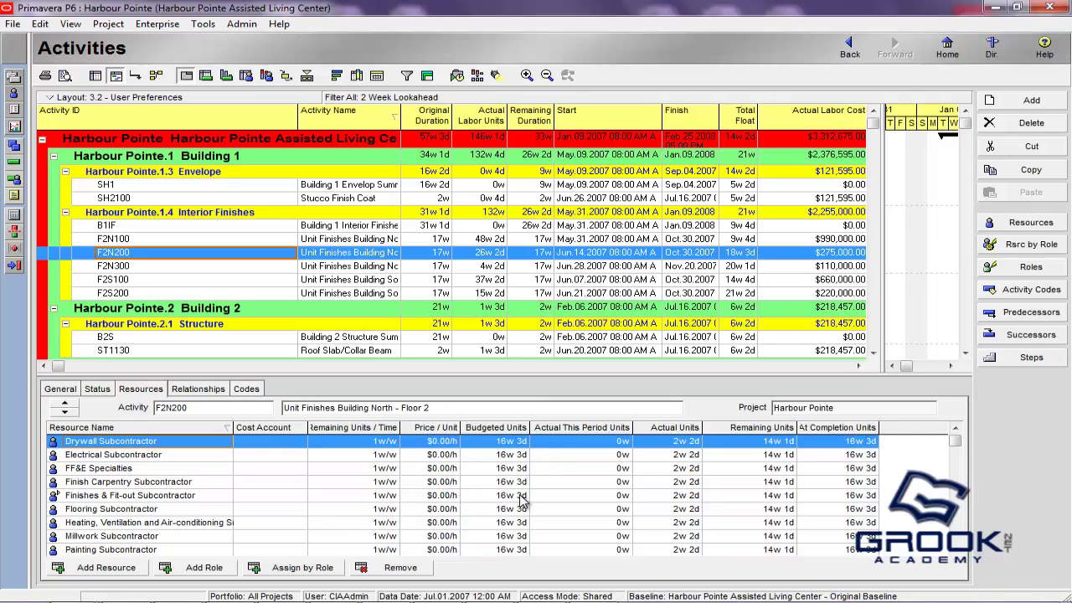
- Reset units and durations to Day without Hours sub-units and show resource units per time as a percentage
{"action": "left_click", "coordinate": [41, 24]}
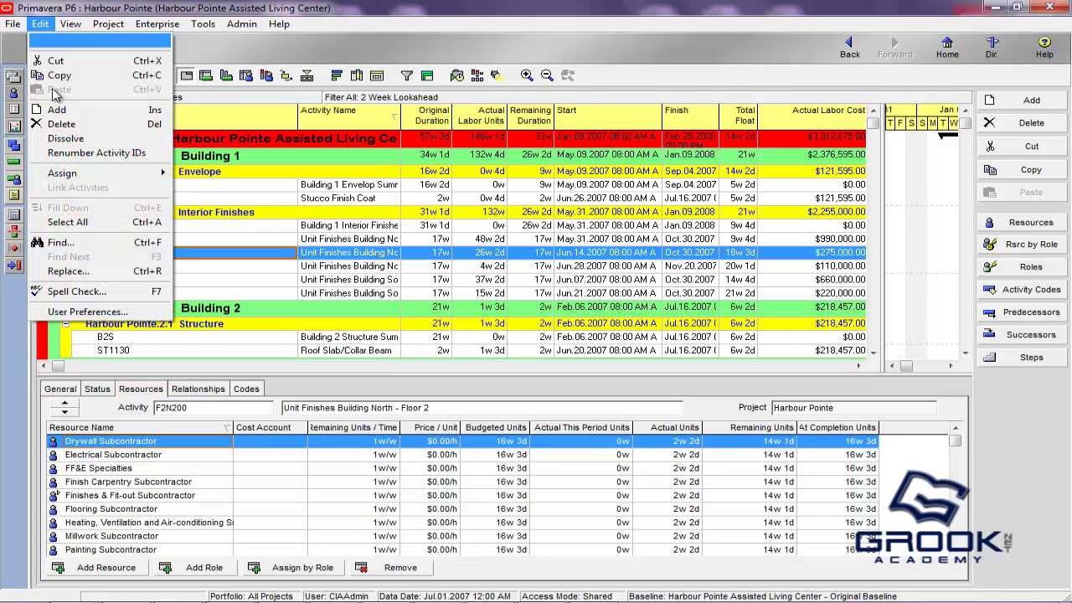
{"action": "left_click", "coordinate": [87, 312]}
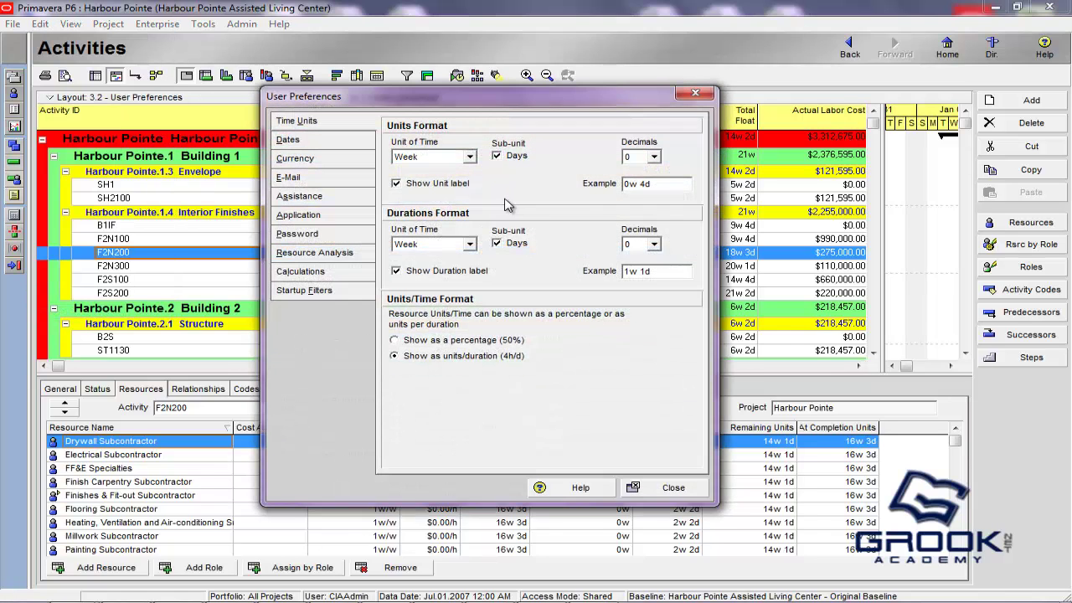
{"action": "left_click", "coordinate": [469, 157]}
{"action": "left_click", "coordinate": [460, 181]}
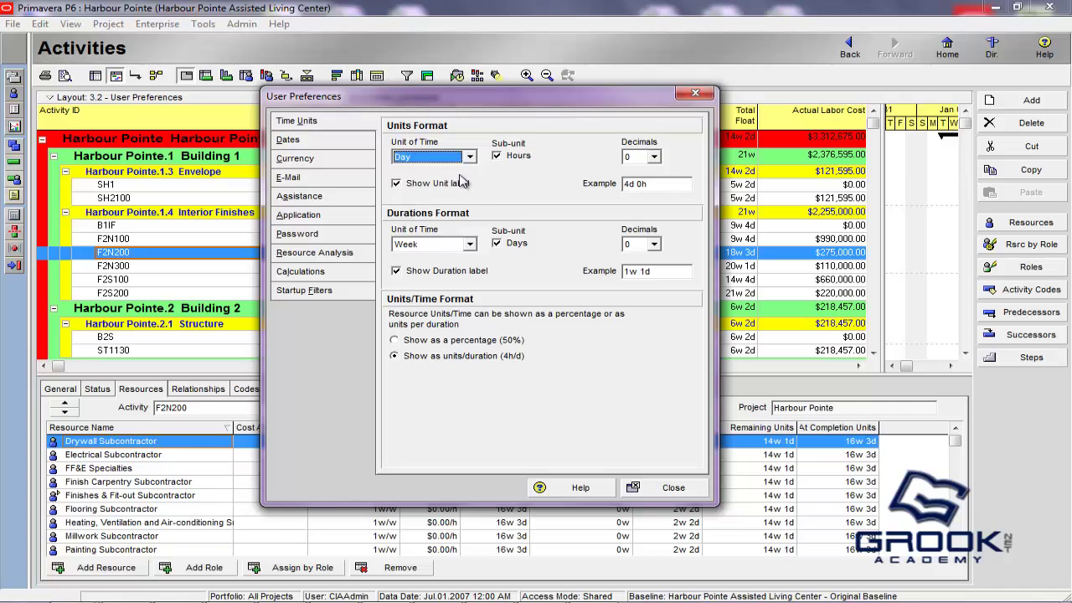
{"action": "left_click", "coordinate": [497, 156]}
{"action": "left_click", "coordinate": [470, 243]}
{"action": "left_click", "coordinate": [469, 272]}
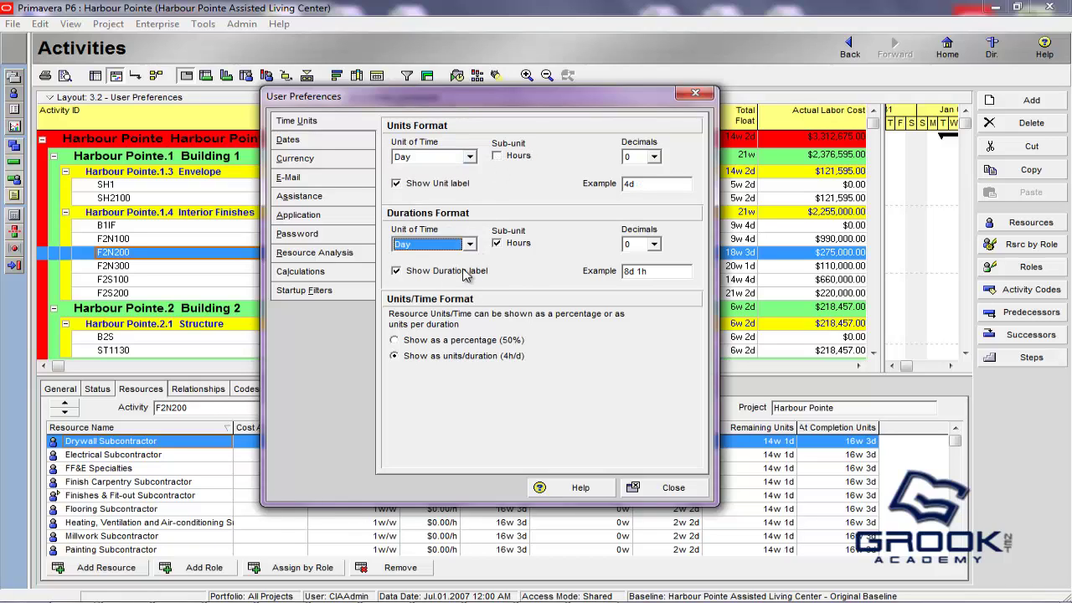
{"action": "left_click", "coordinate": [497, 243]}
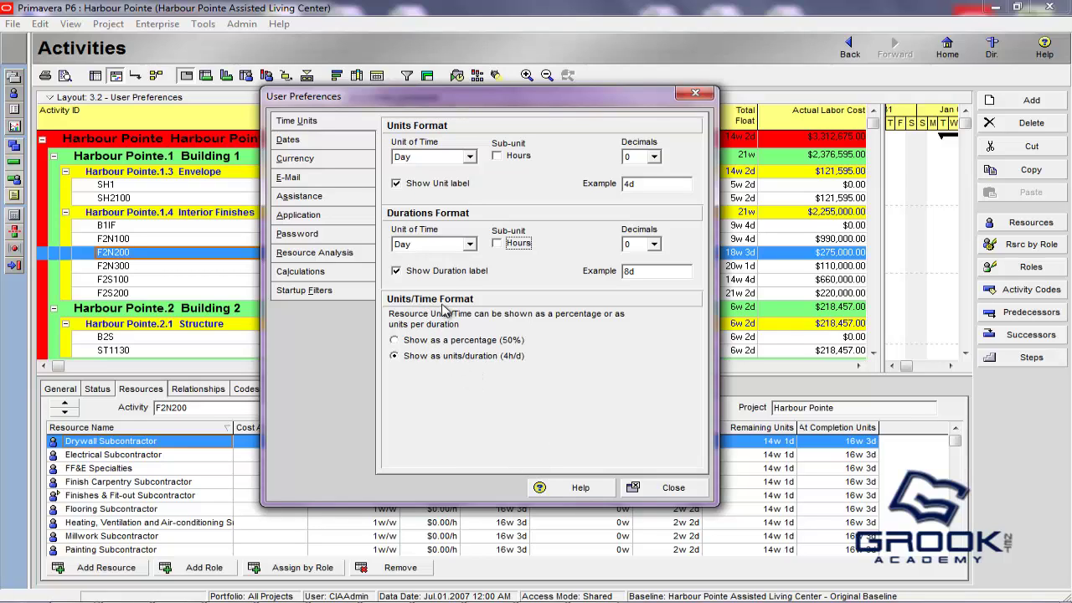
{"action": "left_click", "coordinate": [394, 341]}
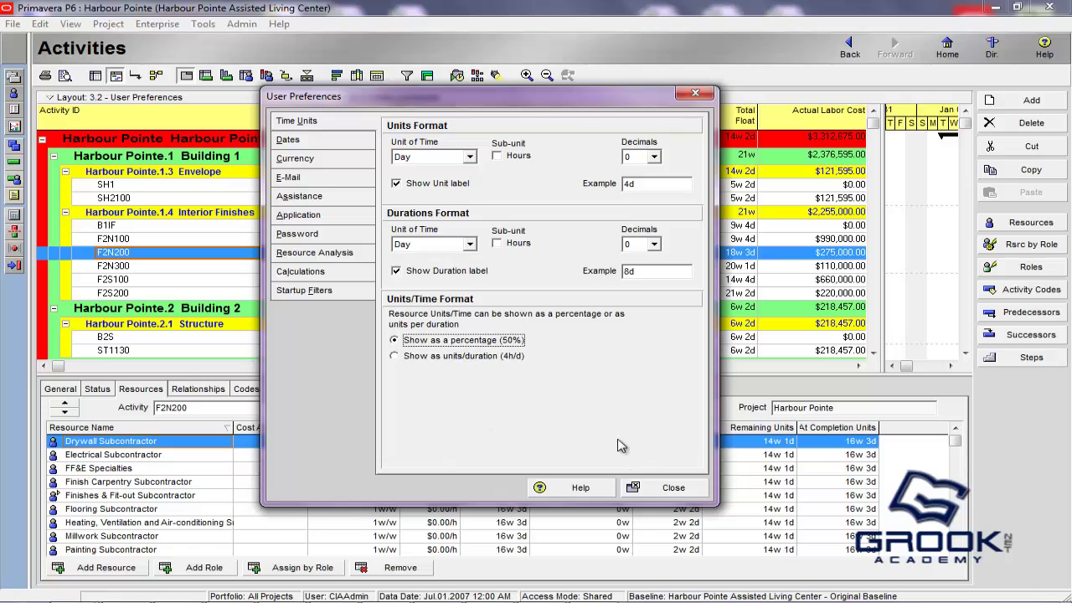
- Switch units per time back to units/duration (1d/d) and narrow the Remaining Units / Time column
{"action": "left_click", "coordinate": [658, 490]}
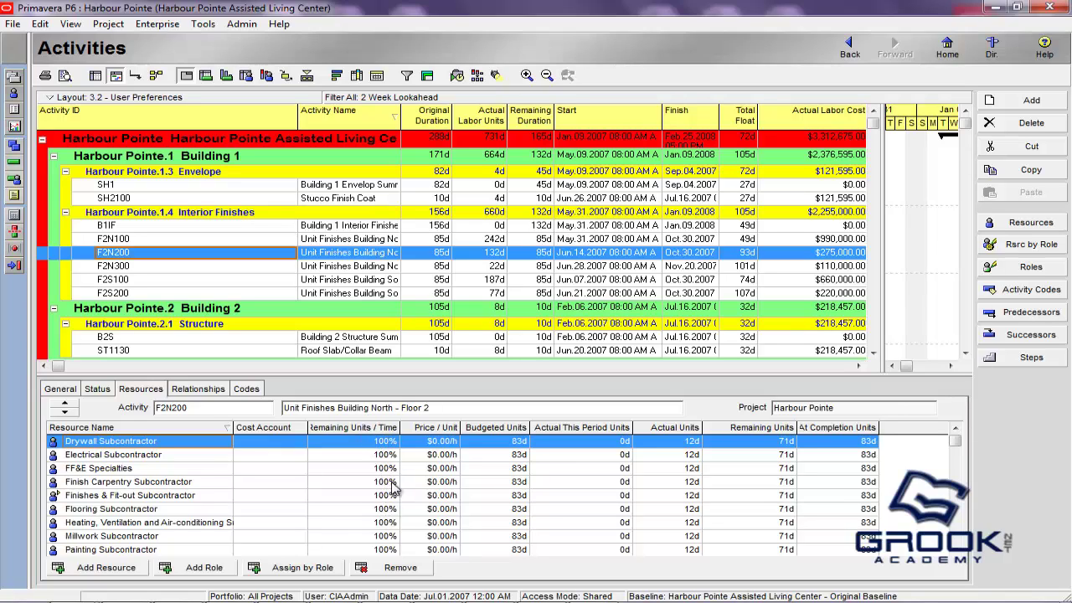
{"action": "left_click", "coordinate": [41, 23]}
{"action": "left_click", "coordinate": [100, 312]}
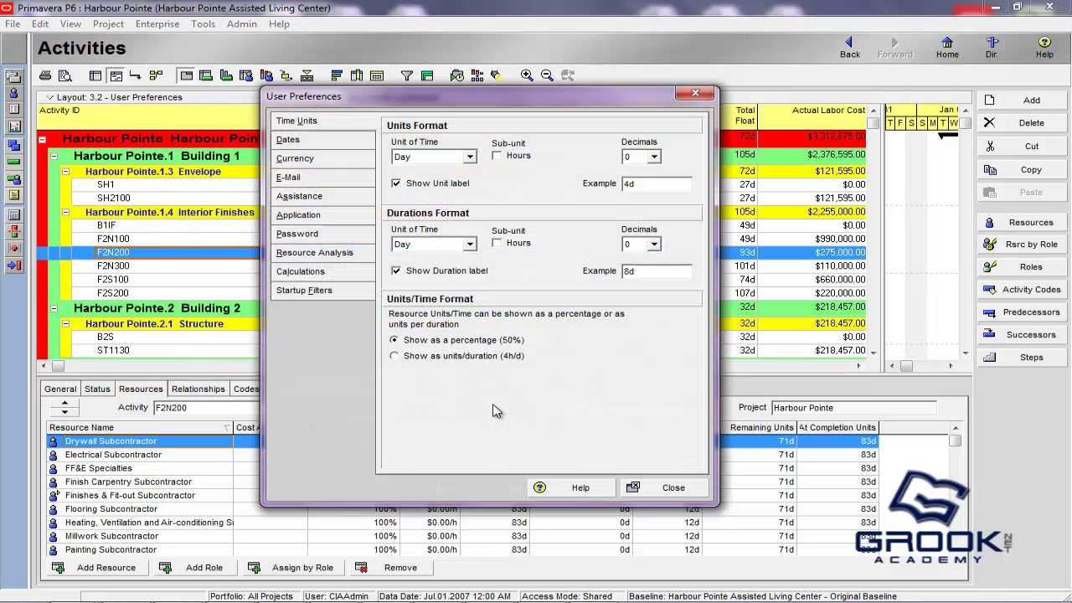
{"action": "left_click", "coordinate": [394, 355]}
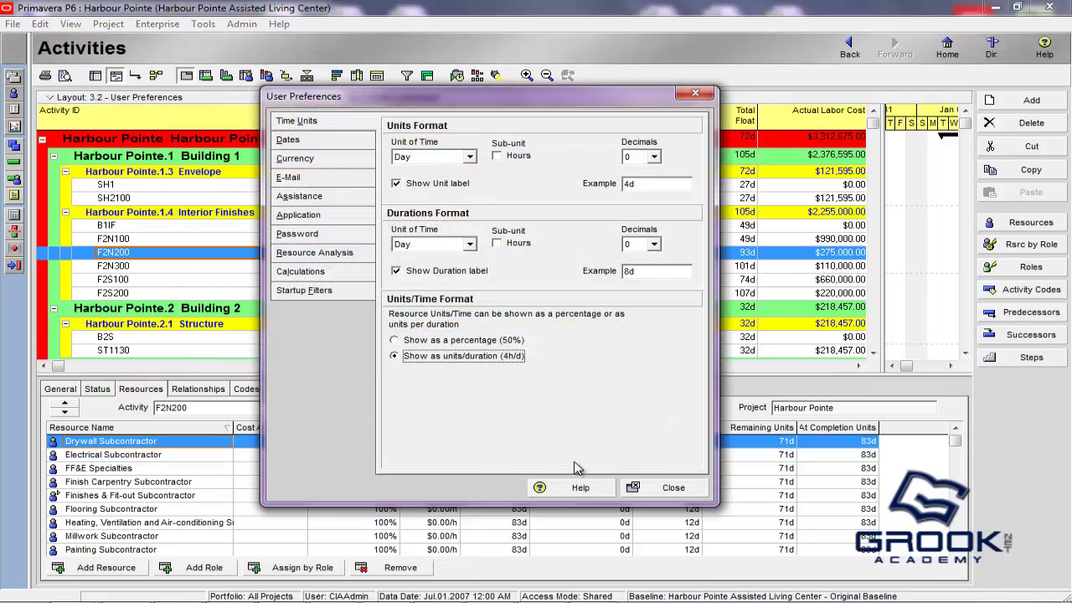
{"action": "left_click", "coordinate": [644, 492]}
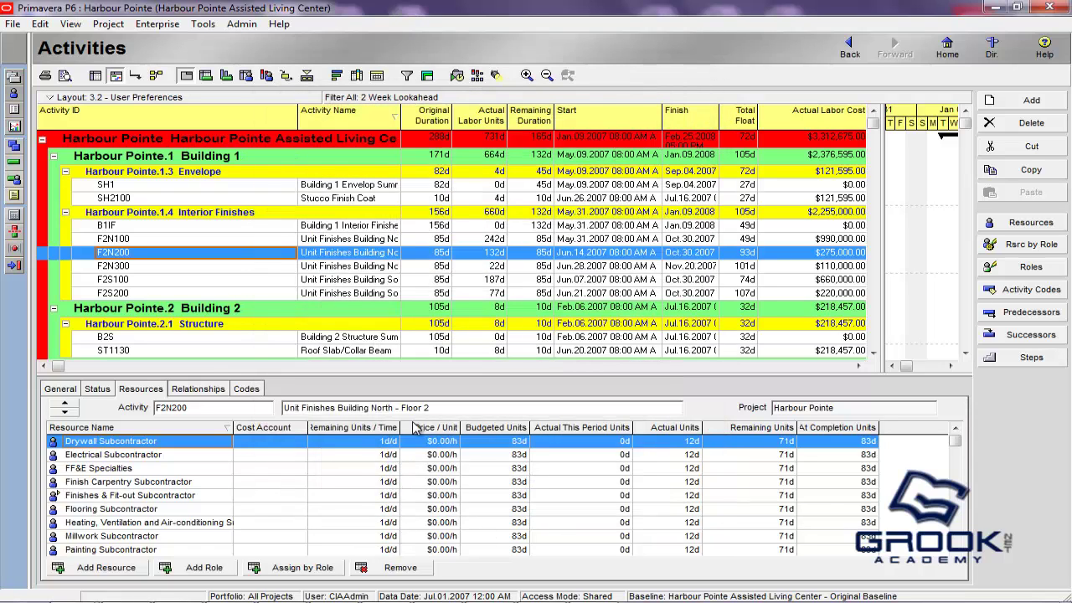
{"action": "left_click_drag", "start_coordinate": [401, 427], "coordinate": [410, 427]}
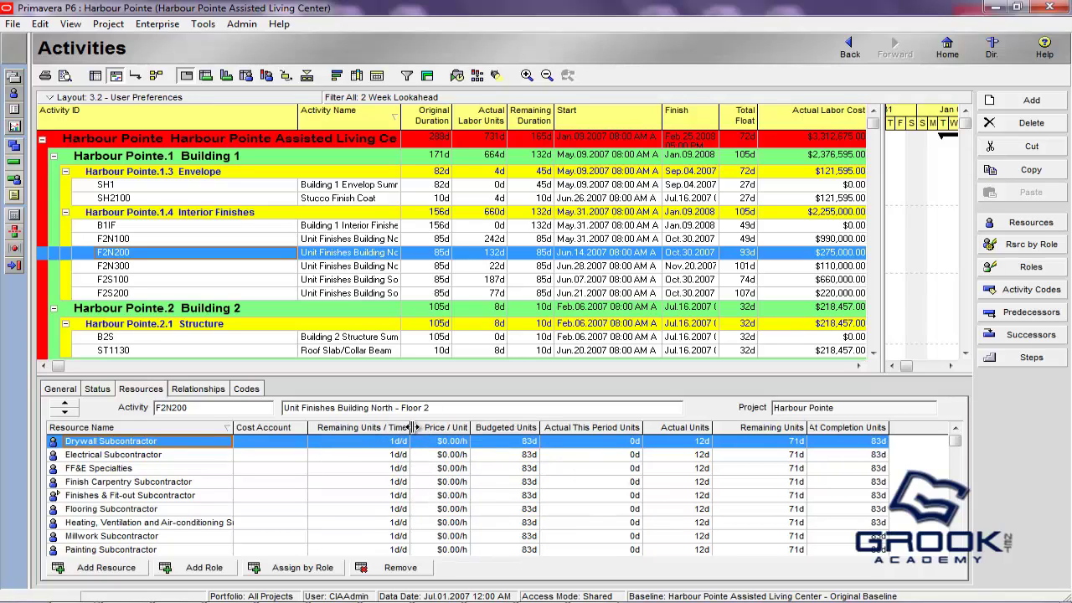
{"action": "left_click_drag", "start_coordinate": [409, 429], "coordinate": [398, 428]}
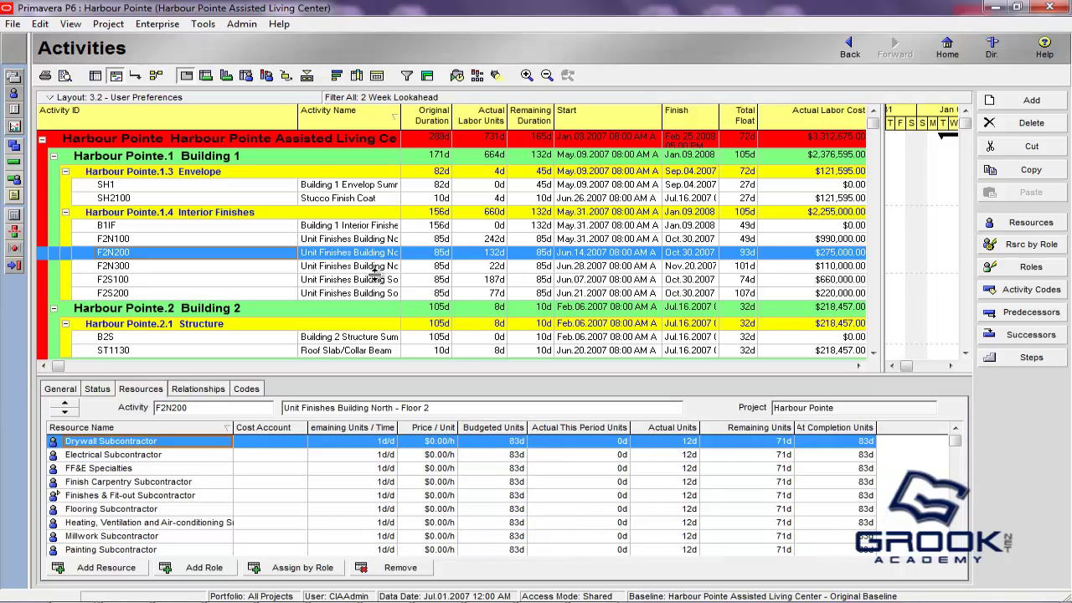
- On the Dates preferences, try the Day, Month, Year and Year, Month, Day formats
{"action": "left_click", "coordinate": [40, 24]}
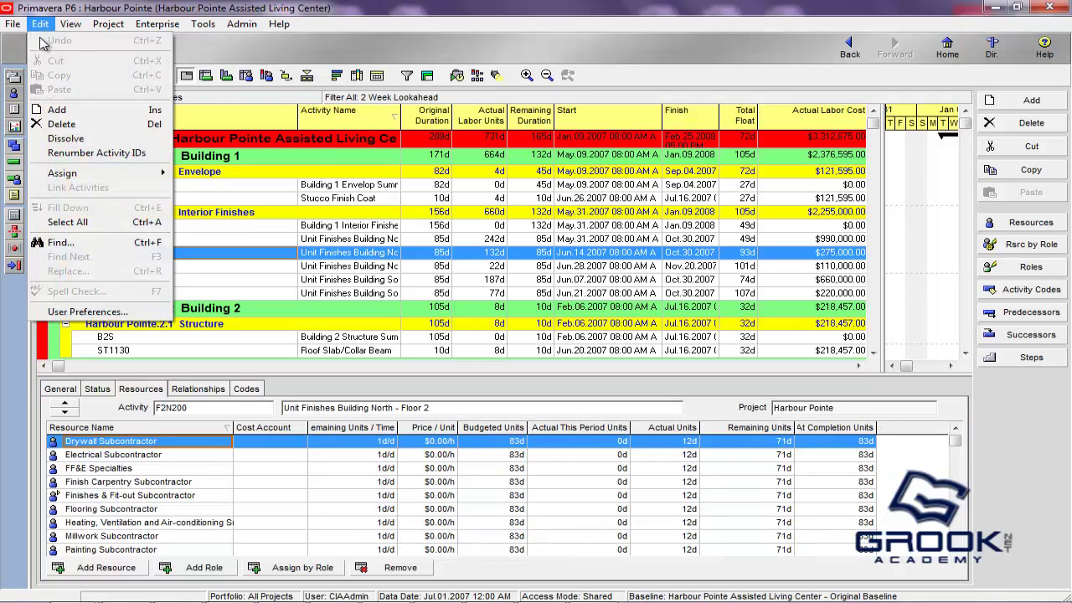
{"action": "left_click", "coordinate": [50, 309]}
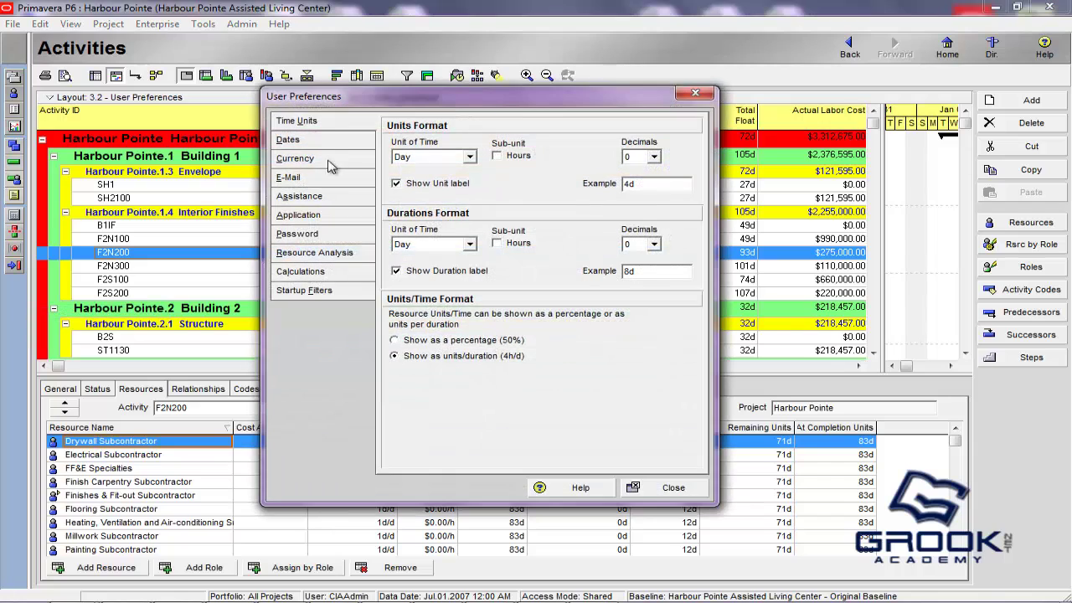
{"action": "left_click", "coordinate": [307, 142]}
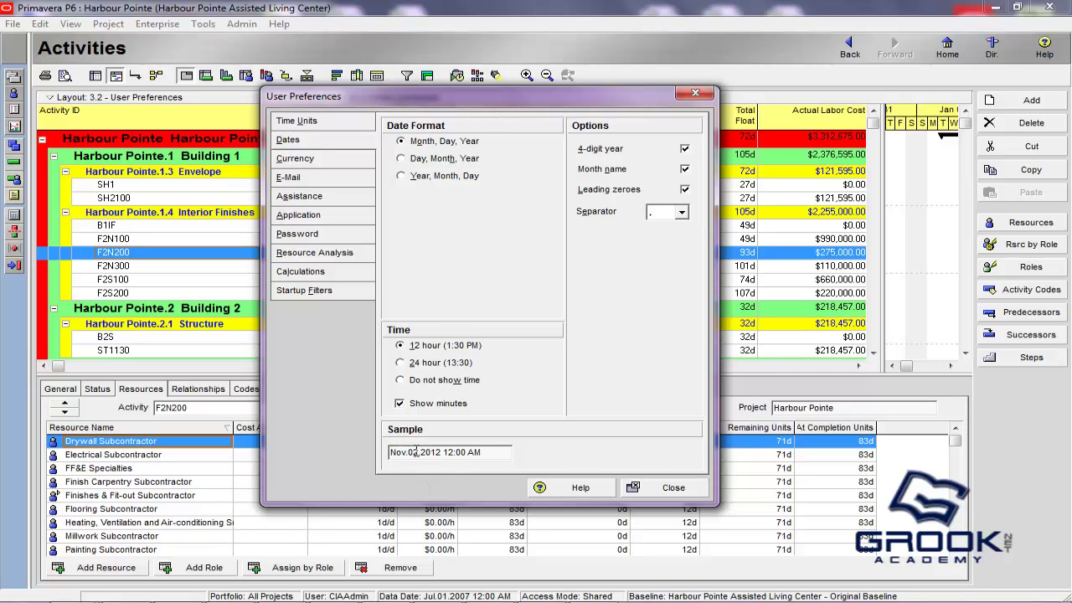
{"action": "left_click", "coordinate": [403, 159]}
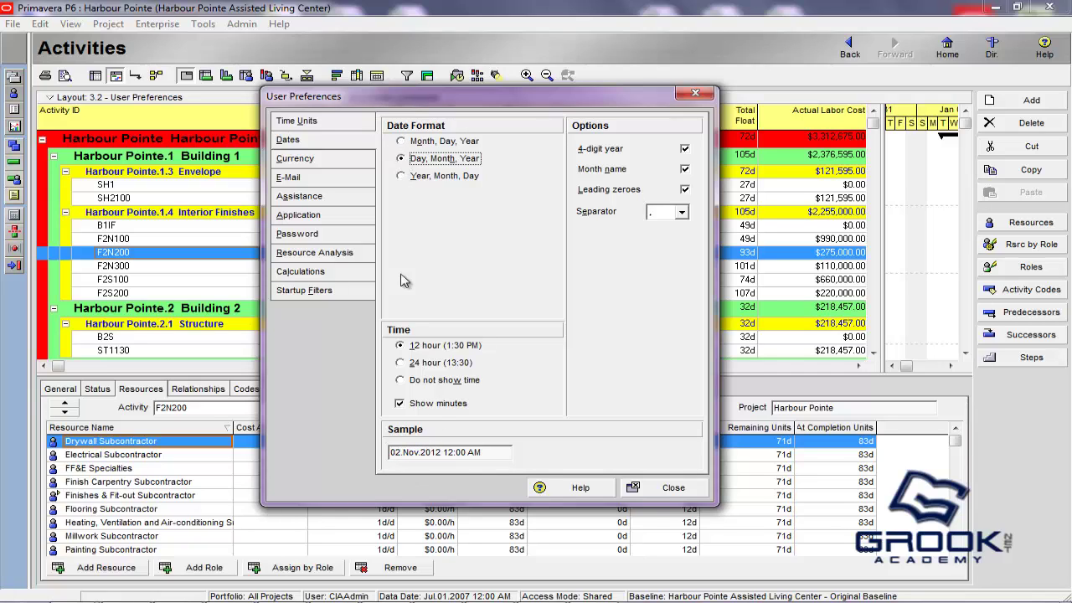
{"action": "left_click", "coordinate": [407, 176]}
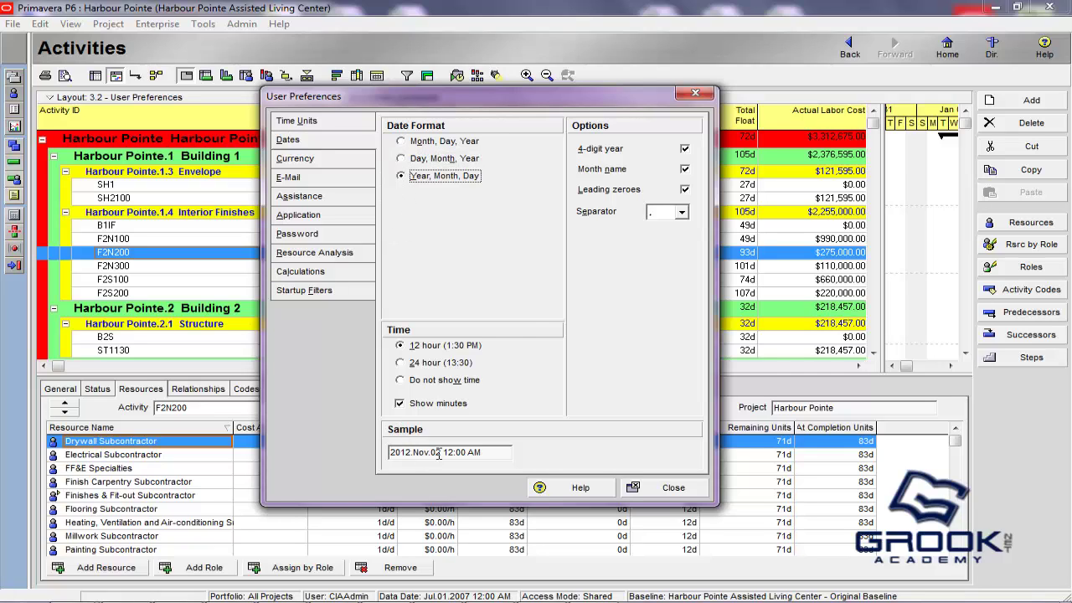
- Choose Month, Day, Year with two-digit years and numeric months, giving 11.02.12 12:00 AM
{"action": "left_click", "coordinate": [685, 149]}
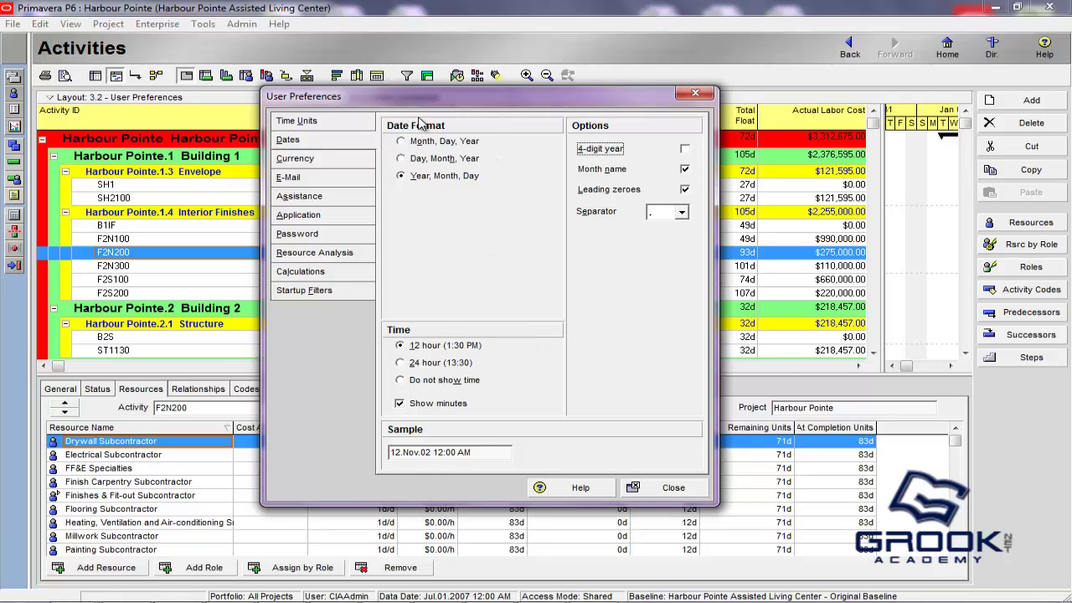
{"action": "left_click", "coordinate": [402, 141]}
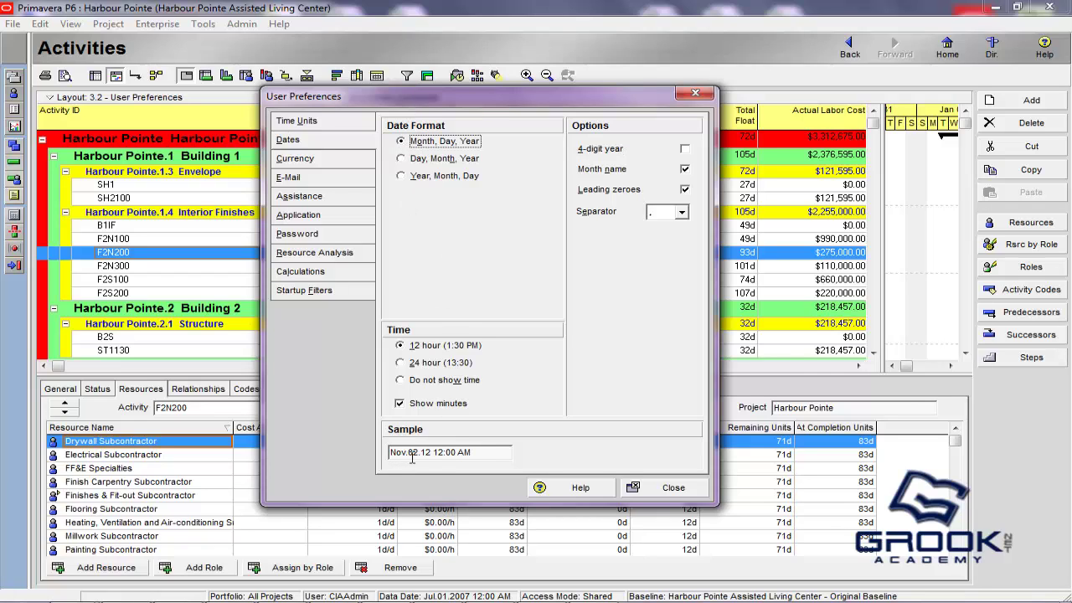
{"action": "left_click", "coordinate": [685, 149]}
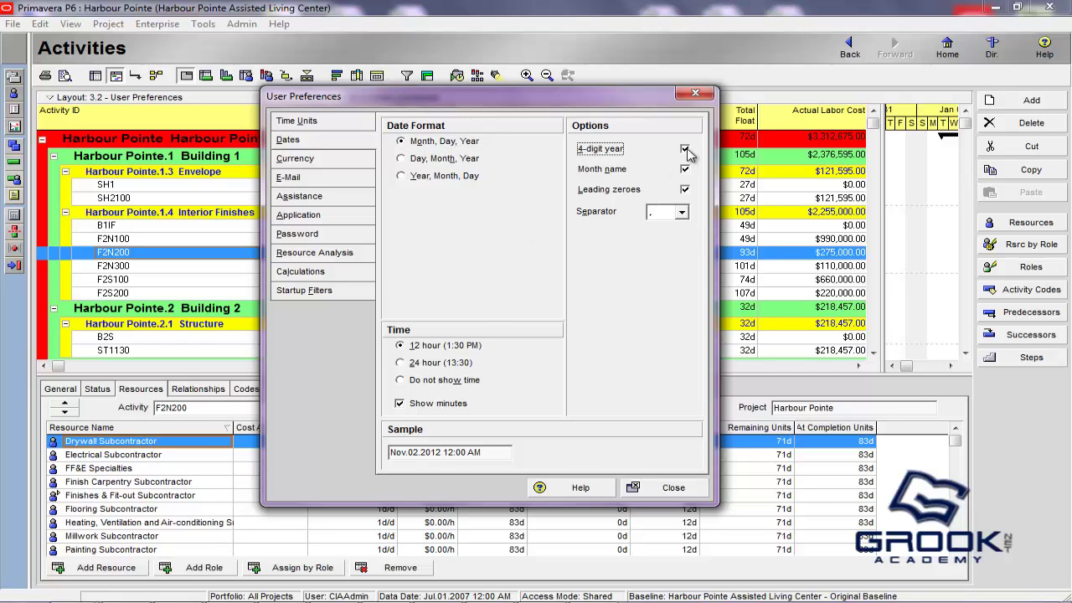
{"action": "left_click", "coordinate": [685, 151]}
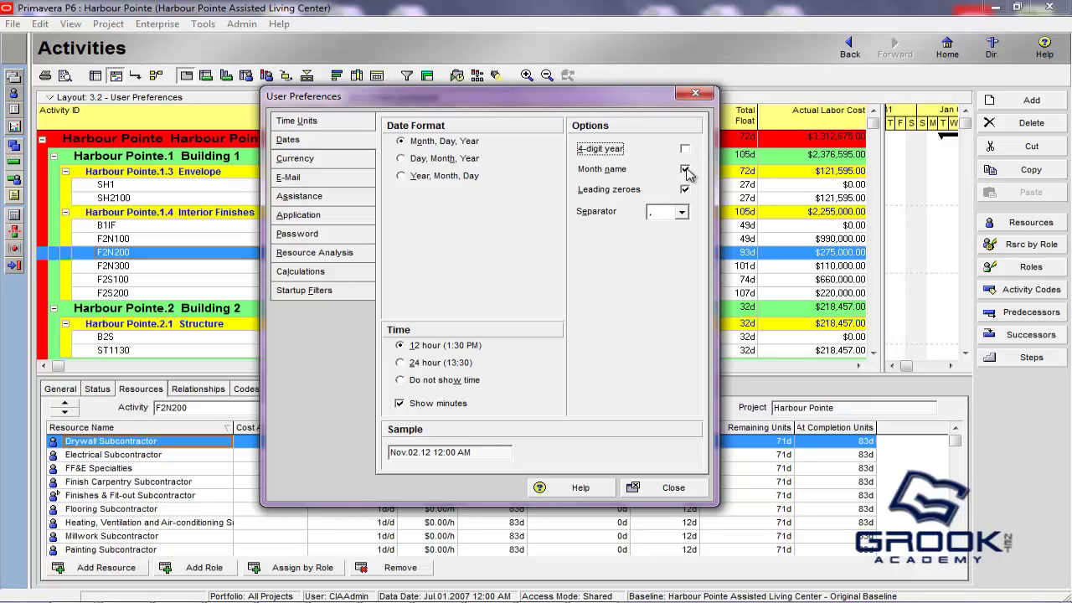
{"action": "left_click", "coordinate": [684, 170]}
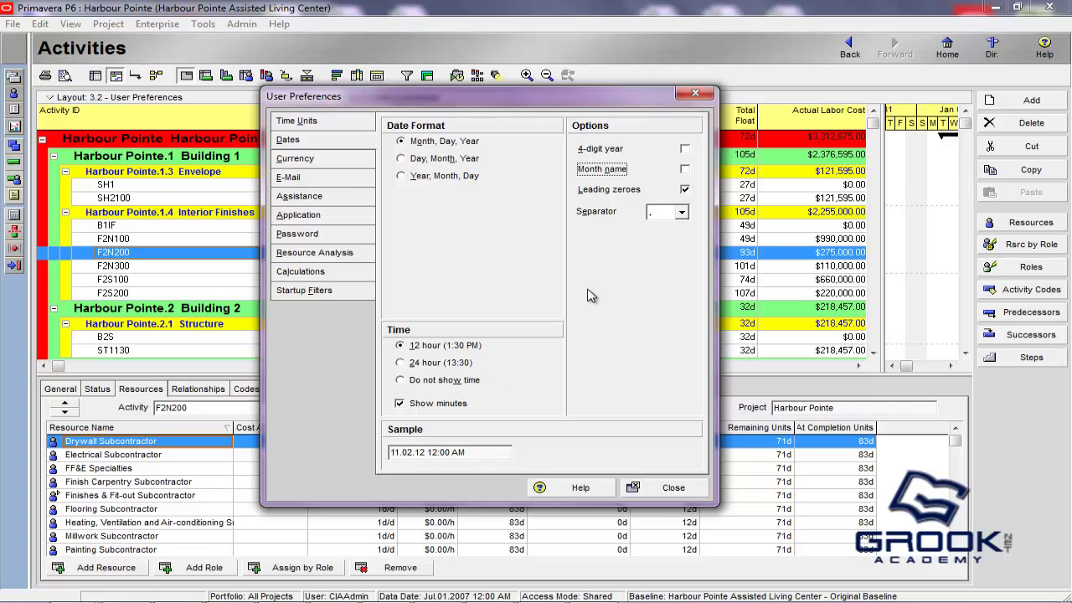
- Change the time display options and switch years to four digits
{"action": "left_click", "coordinate": [401, 380]}
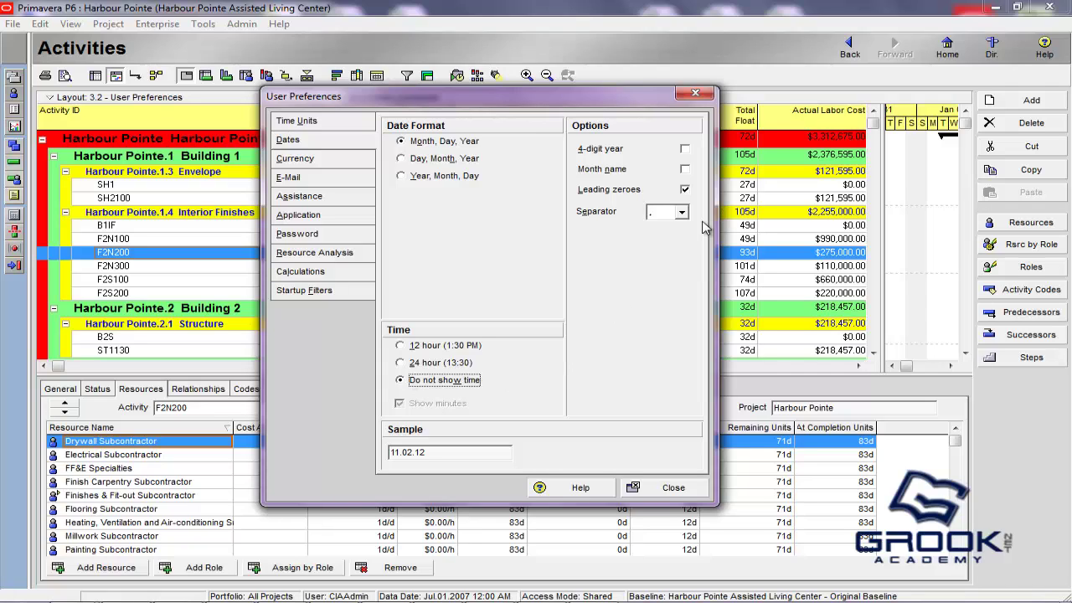
{"action": "left_click", "coordinate": [684, 149]}
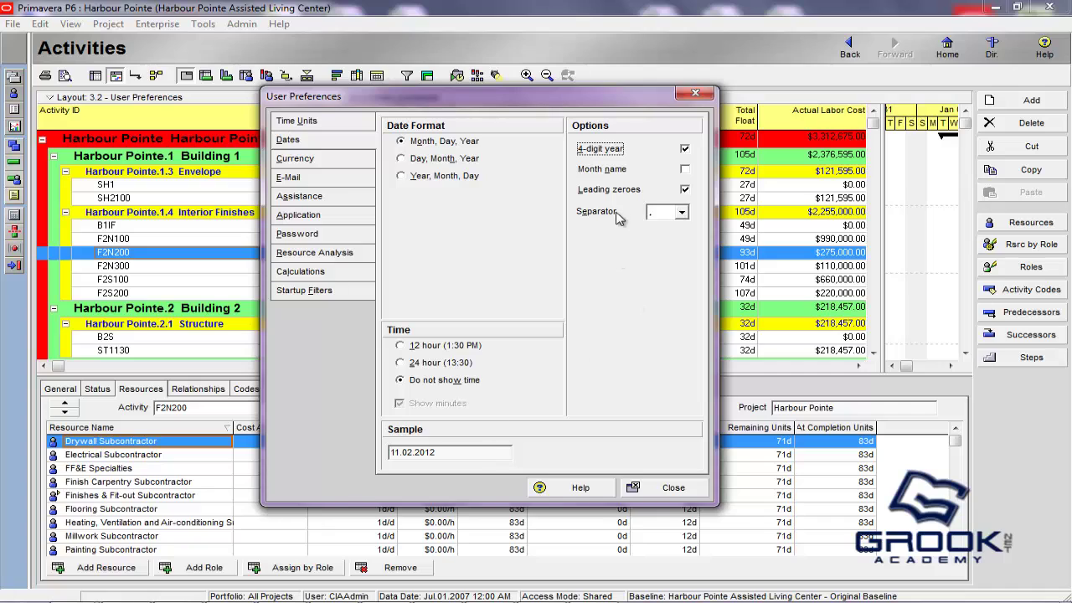
{"action": "left_click", "coordinate": [402, 364]}
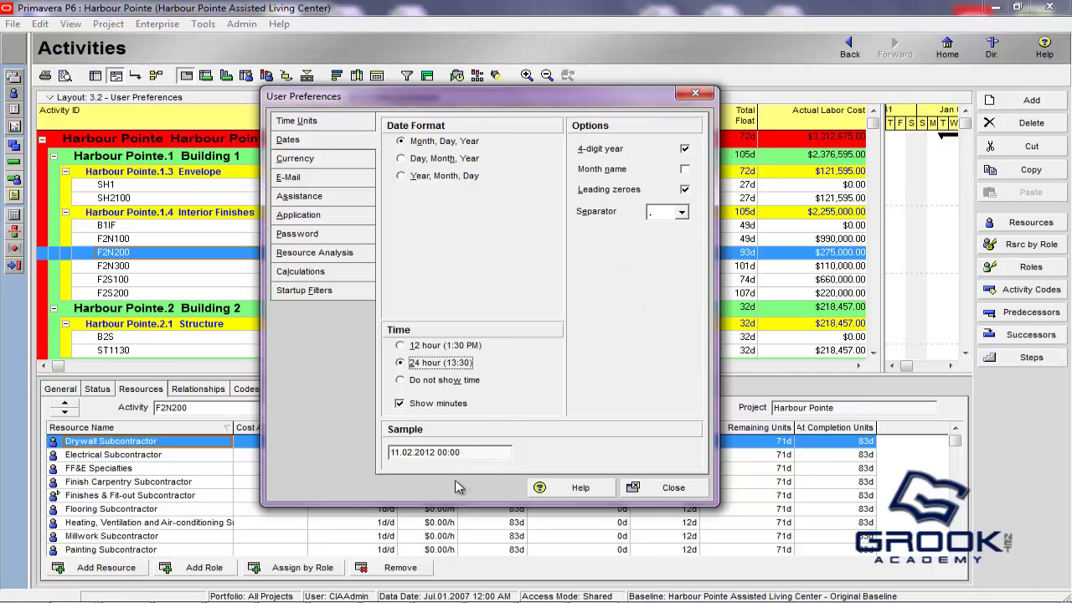
- Try a hyphen, then set the date separator to a dot, giving 2012.Nov.02 12:00 AM
{"action": "left_click", "coordinate": [683, 214]}
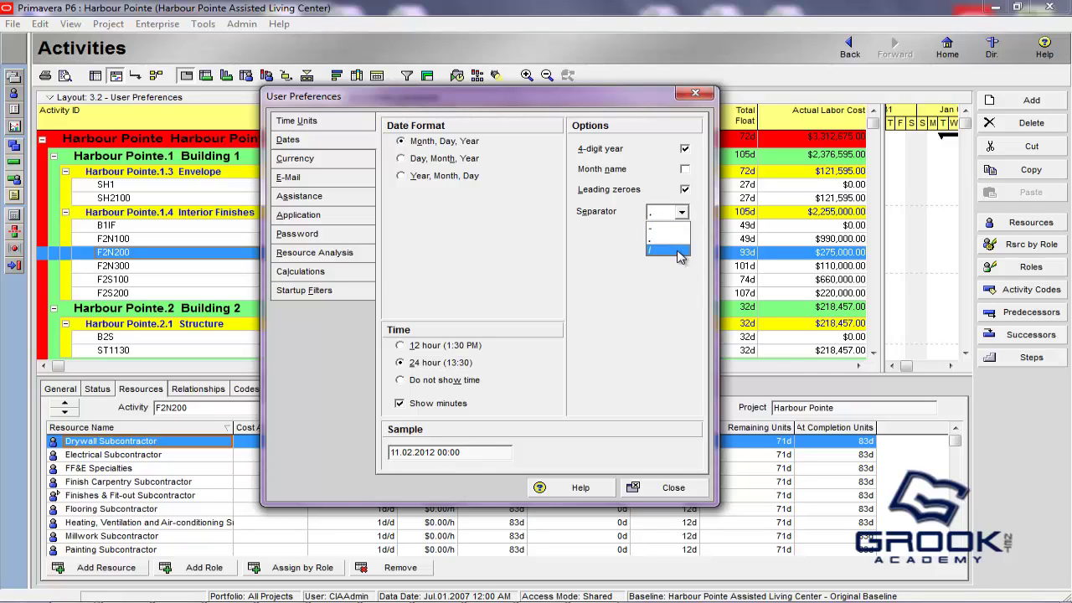
{"action": "left_click", "coordinate": [661, 239]}
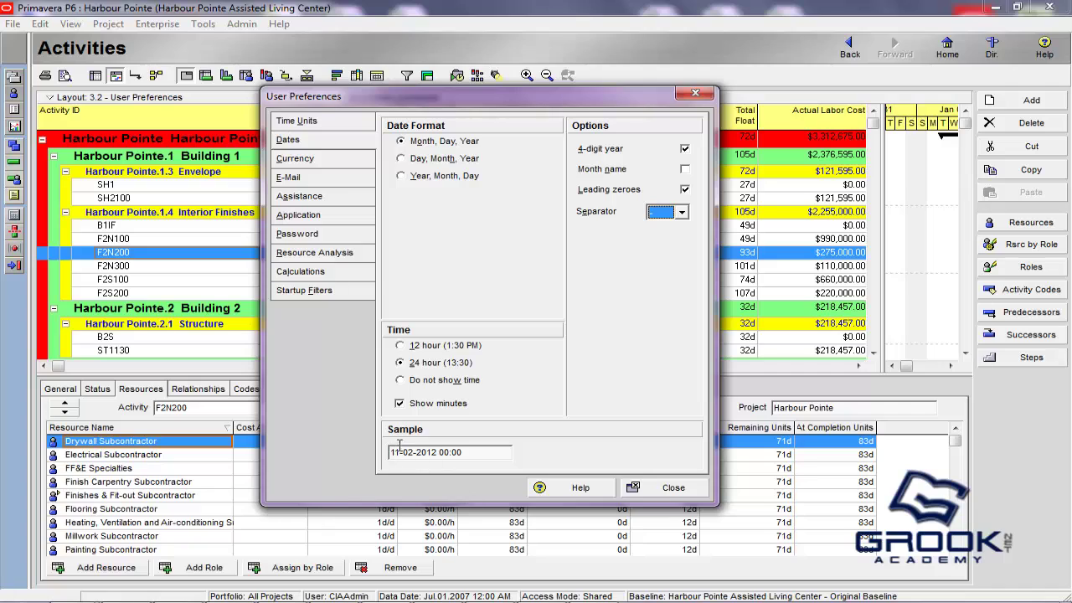
{"action": "left_click", "coordinate": [682, 214]}
{"action": "left_click", "coordinate": [659, 237]}
{"action": "left_click", "coordinate": [682, 214]}
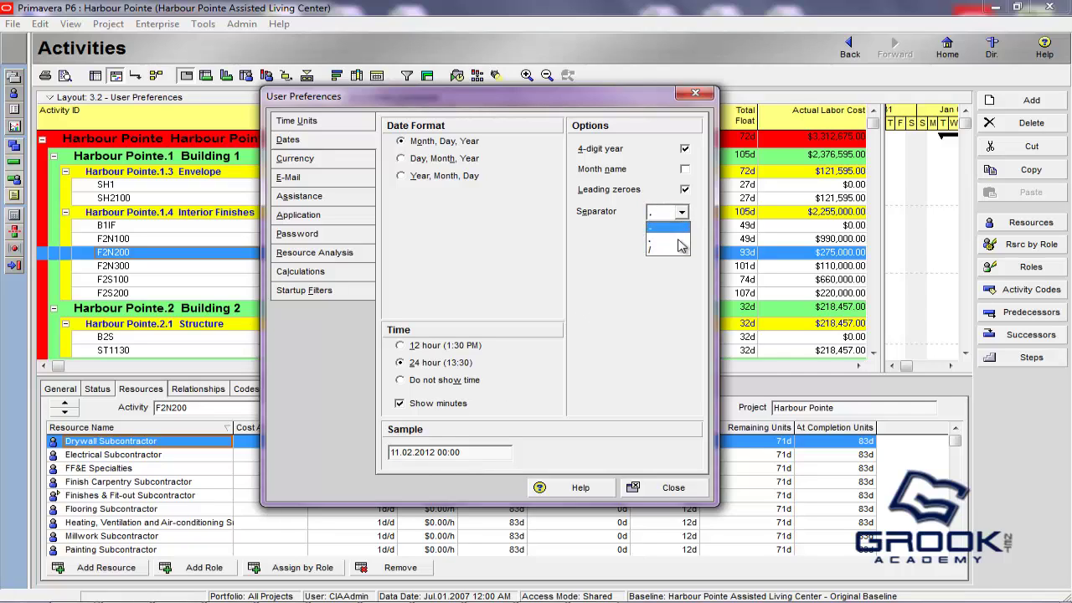
{"action": "left_click", "coordinate": [661, 250]}
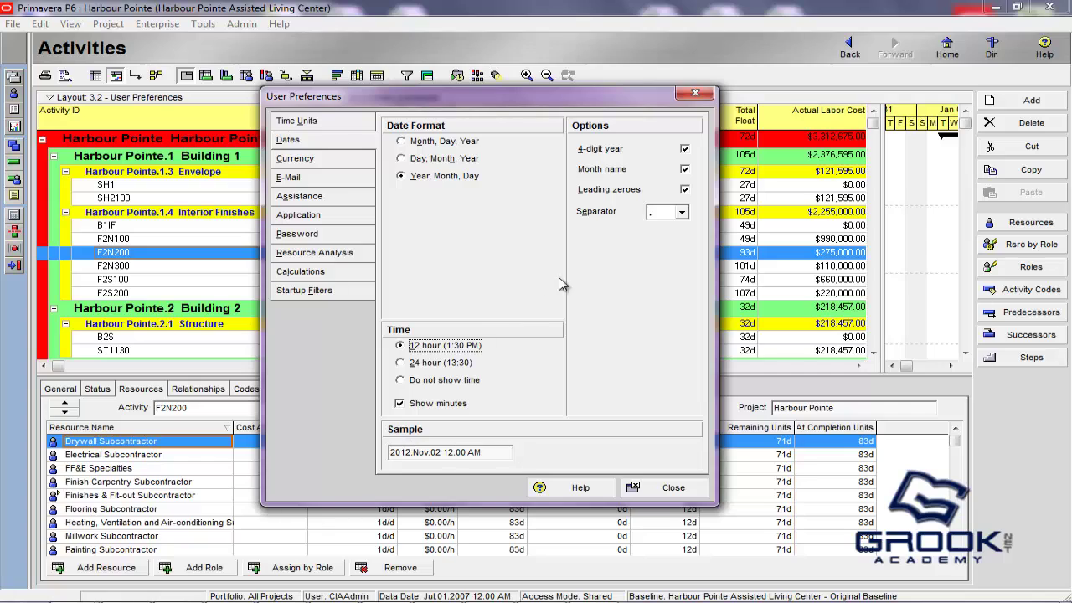
- Show dates as numeric Month.Day.two-digit Year without time and apply, e.g. 05.09.07
{"action": "left_click", "coordinate": [401, 404]}
{"action": "left_click", "coordinate": [400, 404]}
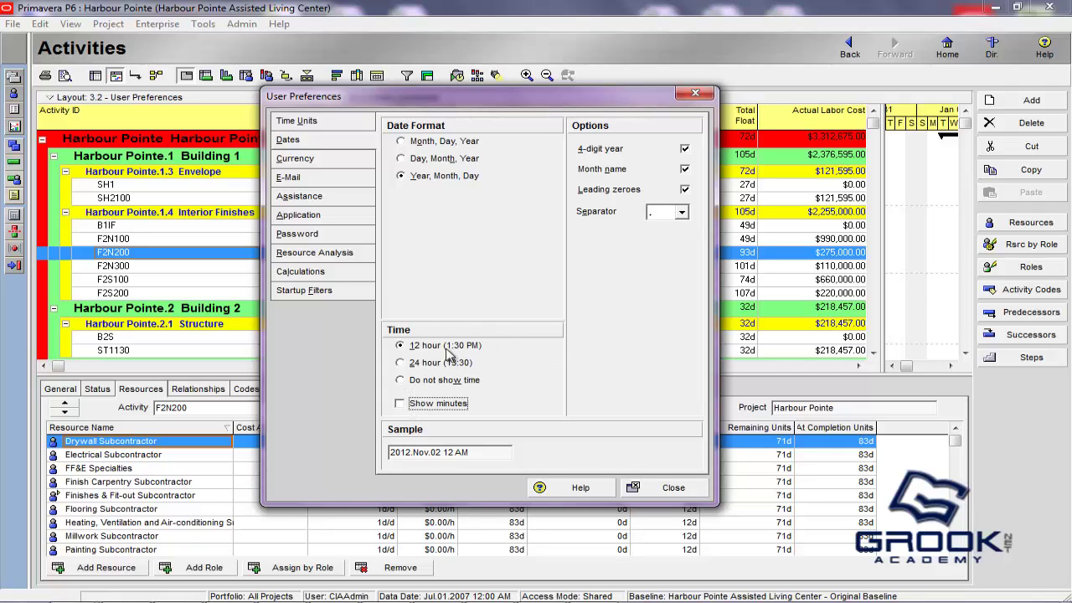
{"action": "left_click", "coordinate": [400, 380]}
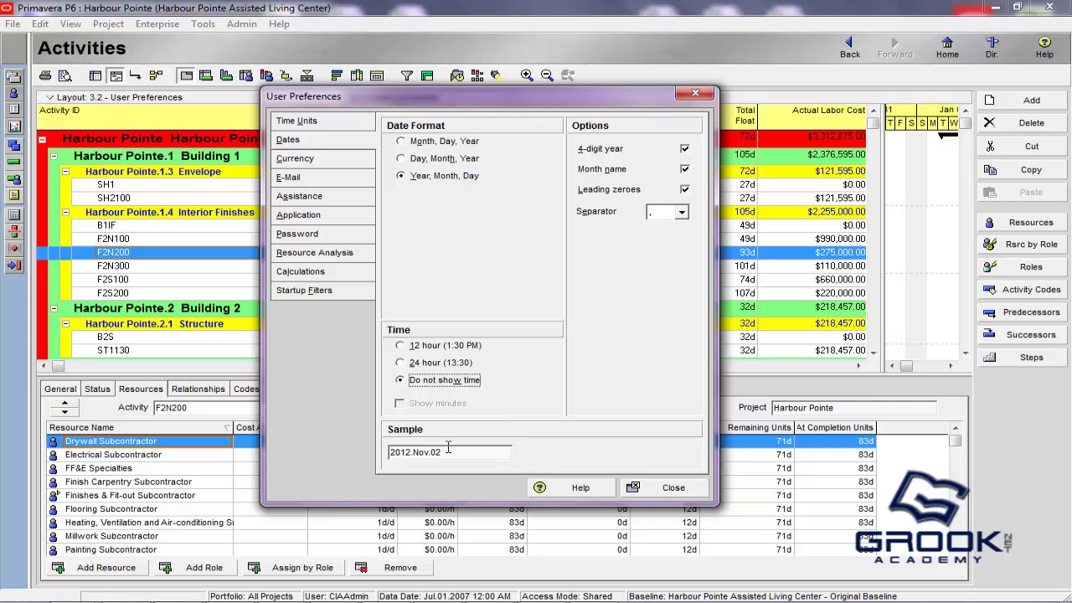
{"action": "left_click", "coordinate": [401, 142]}
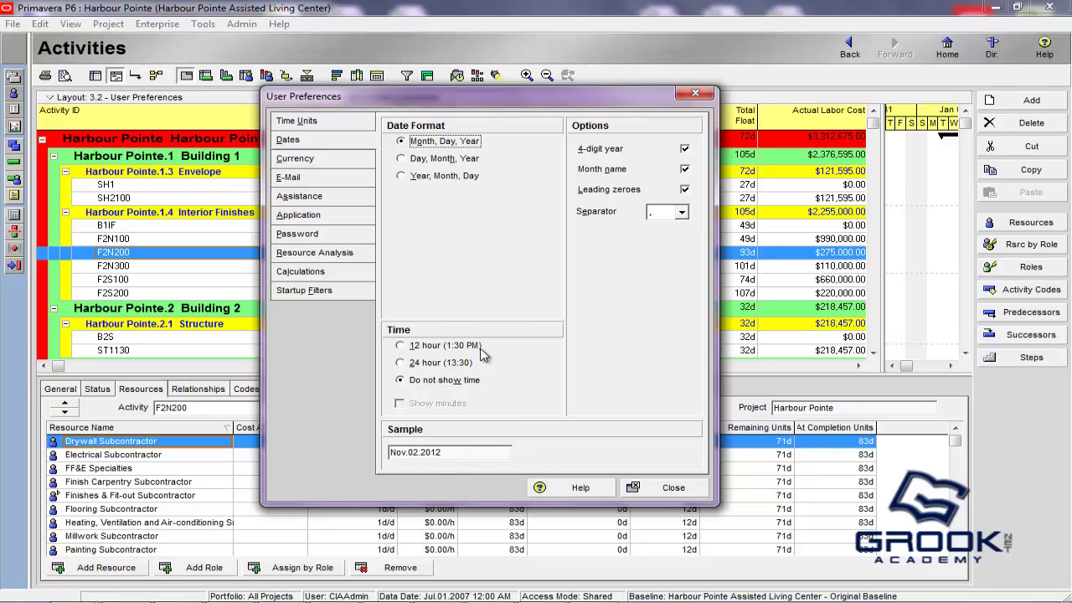
{"action": "left_click", "coordinate": [684, 170]}
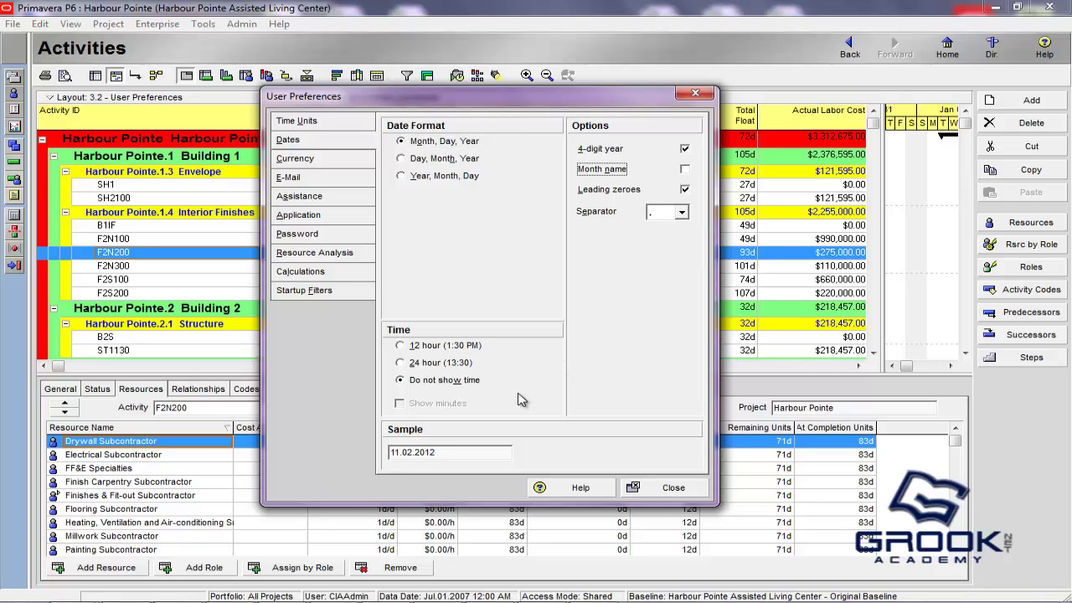
{"action": "left_click", "coordinate": [684, 148]}
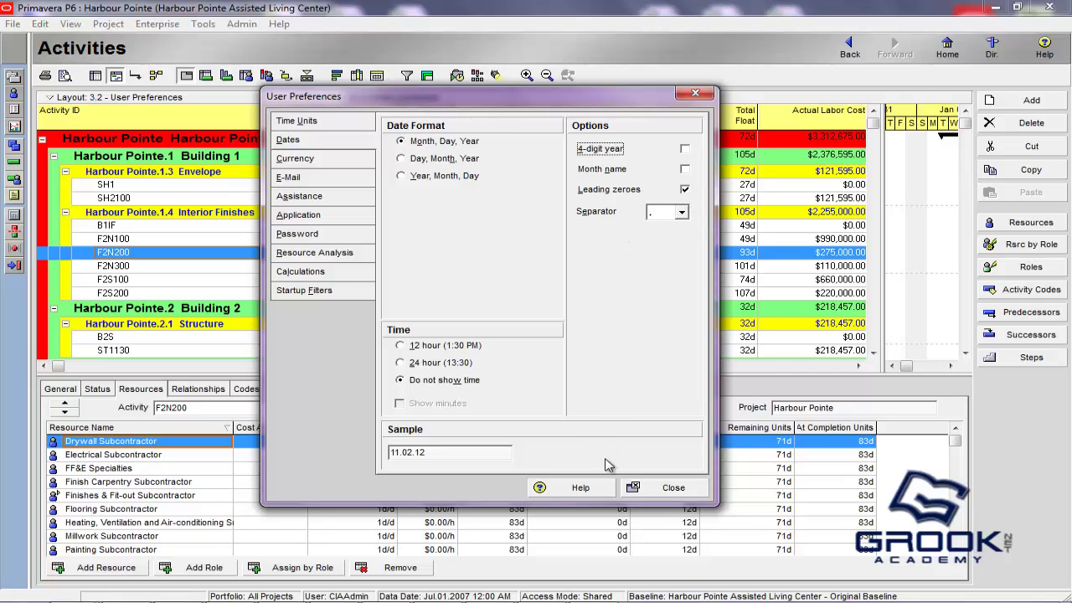
{"action": "left_click", "coordinate": [647, 490]}
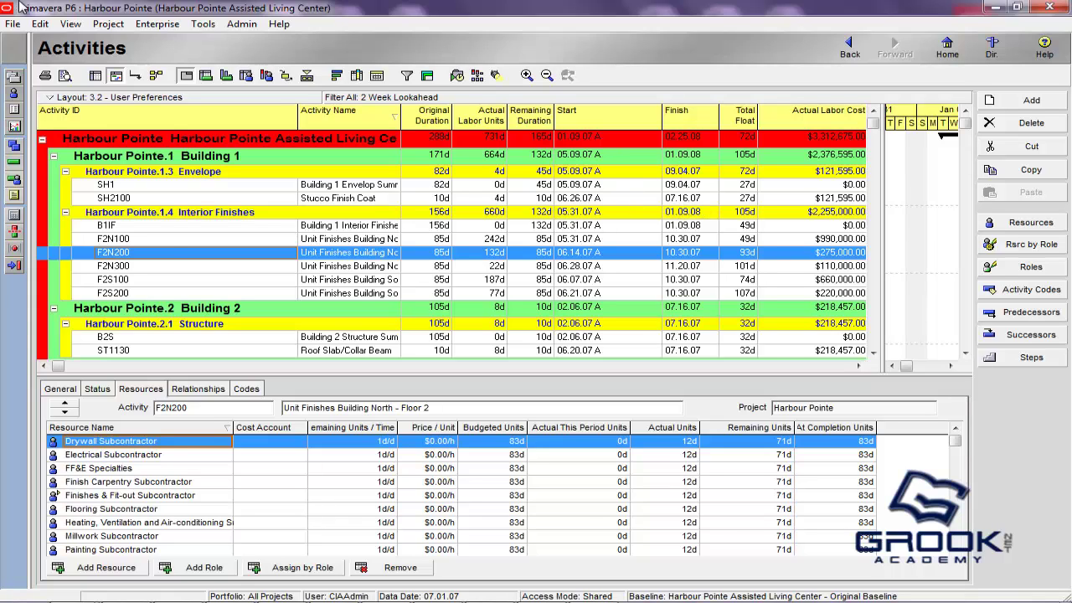
{"action": "left_click", "coordinate": [39, 26]}
- In the Currency preferences, keep the currency symbol shown and hide decimal digits on costs
{"action": "left_click", "coordinate": [84, 311]}
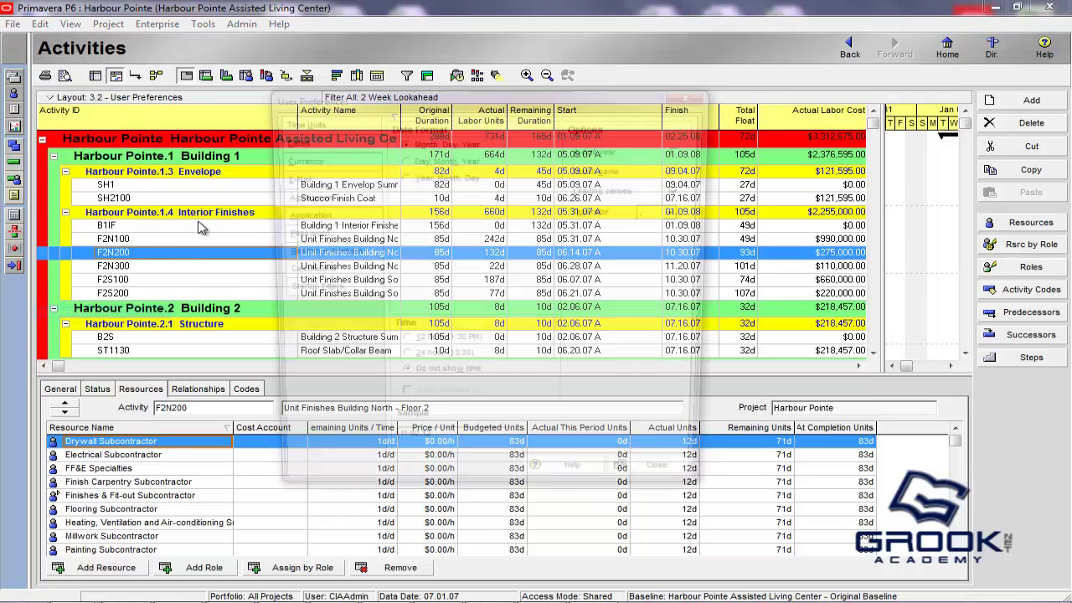
{"action": "left_click", "coordinate": [316, 160]}
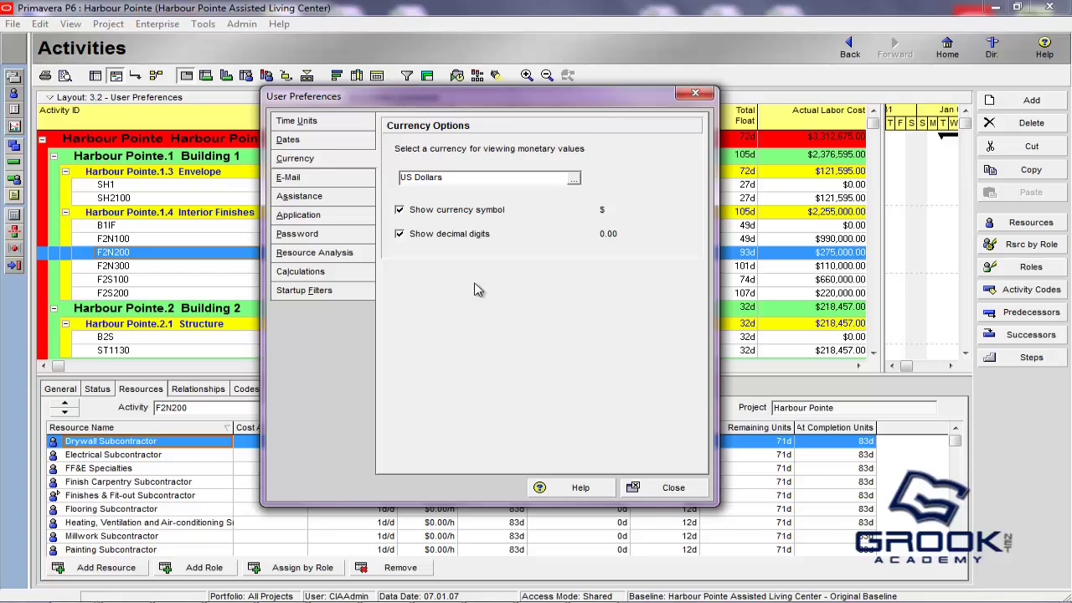
{"action": "left_click", "coordinate": [399, 210]}
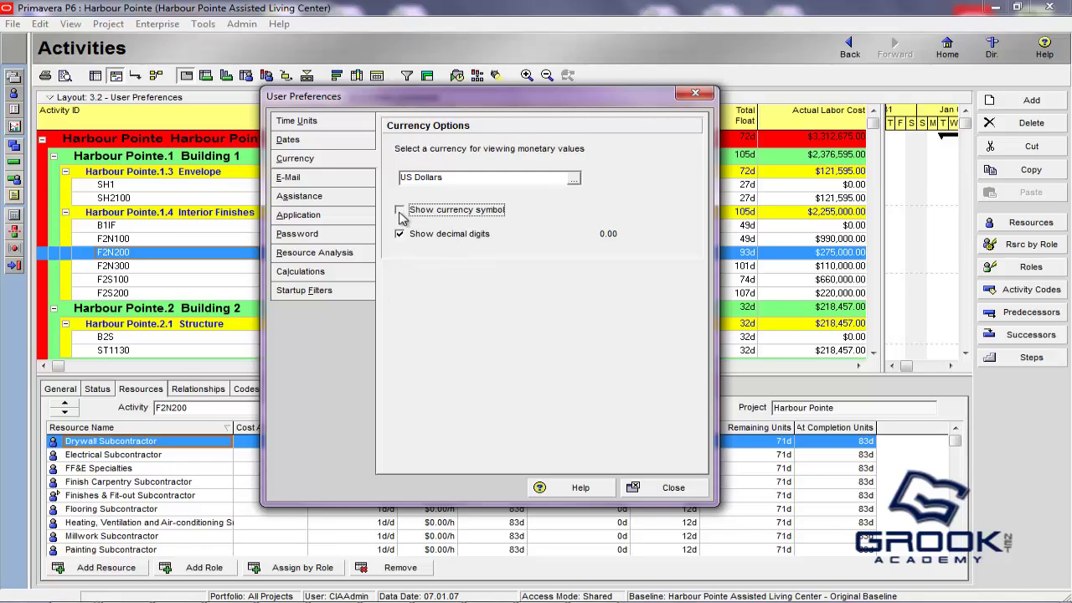
{"action": "left_click", "coordinate": [400, 211]}
{"action": "left_click", "coordinate": [401, 236]}
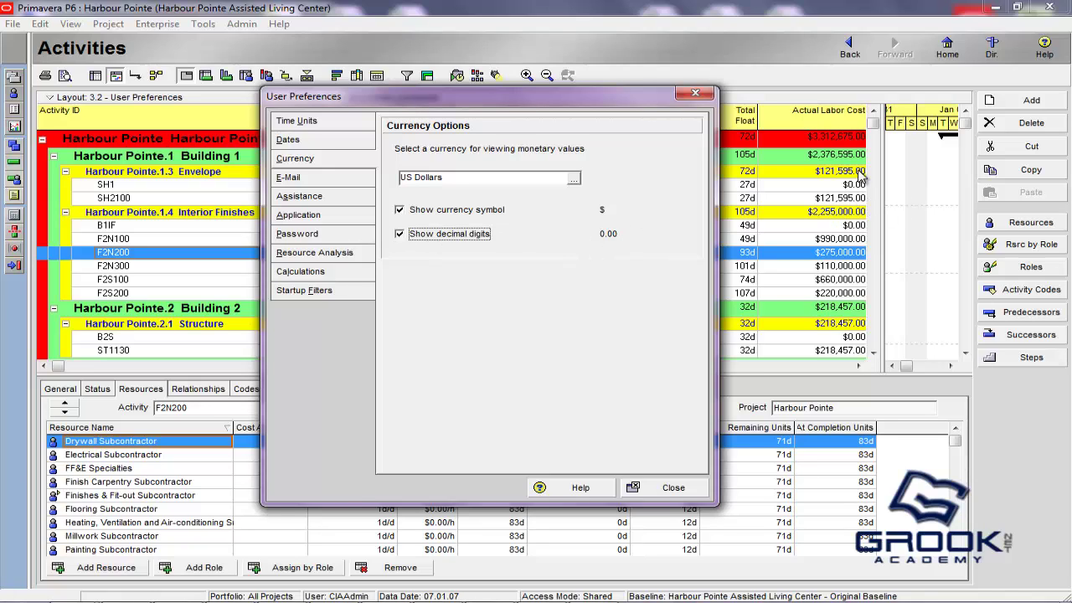
{"action": "left_click", "coordinate": [400, 234]}
- Select Chinese Yuan as the viewing currency and apply it, showing costs like Y25,487,721
{"action": "left_click", "coordinate": [573, 179]}
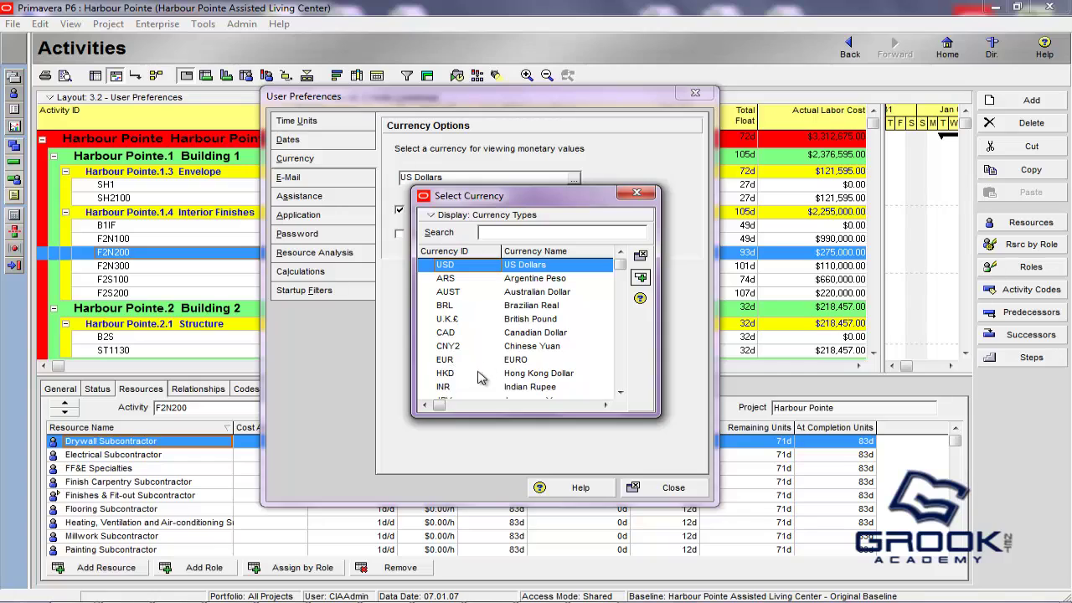
{"action": "left_click", "coordinate": [620, 393]}
{"action": "left_click", "coordinate": [619, 392]}
{"action": "left_click", "coordinate": [619, 393]}
{"action": "left_click", "coordinate": [620, 393]}
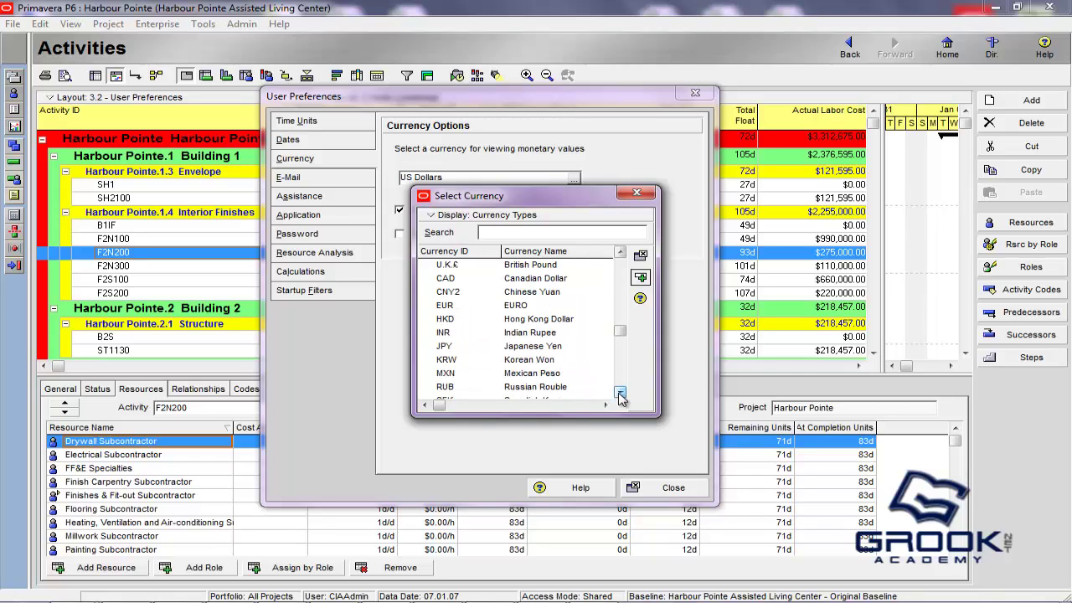
{"action": "left_click", "coordinate": [500, 294]}
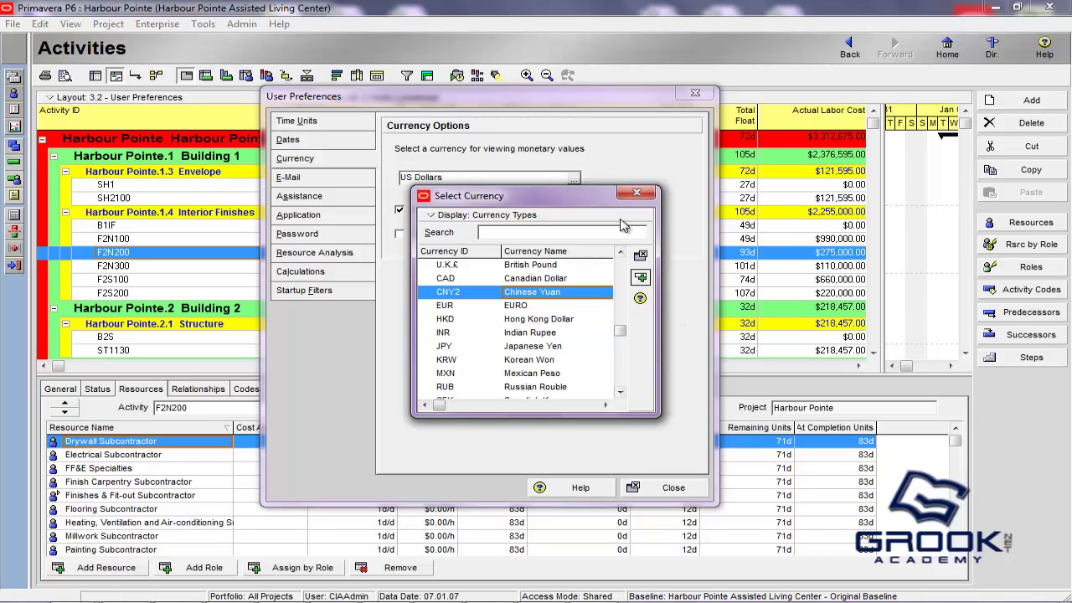
{"action": "left_click", "coordinate": [636, 194]}
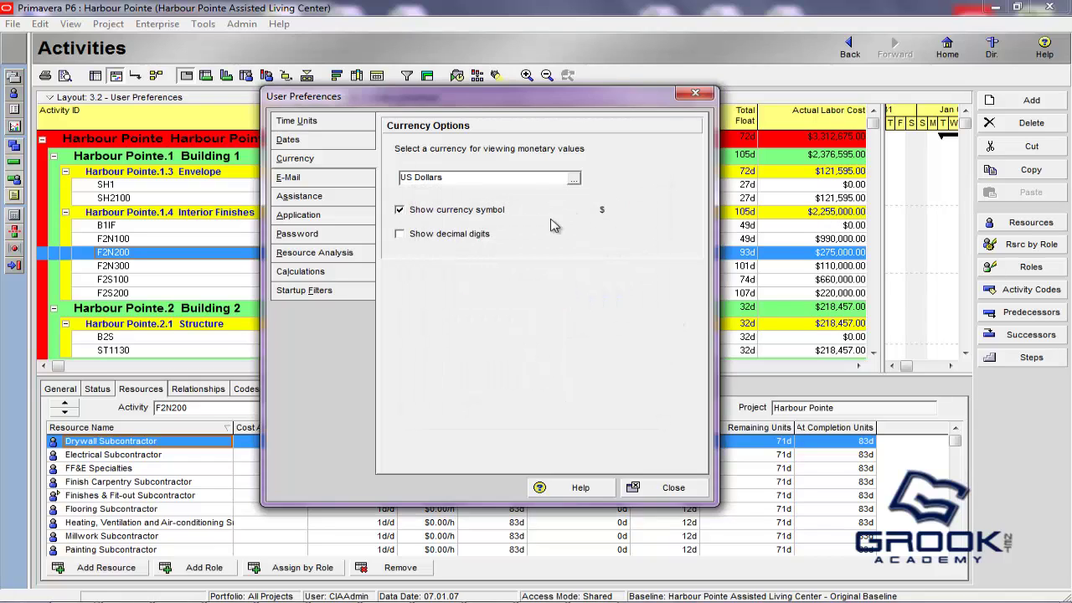
{"action": "left_click", "coordinate": [573, 180]}
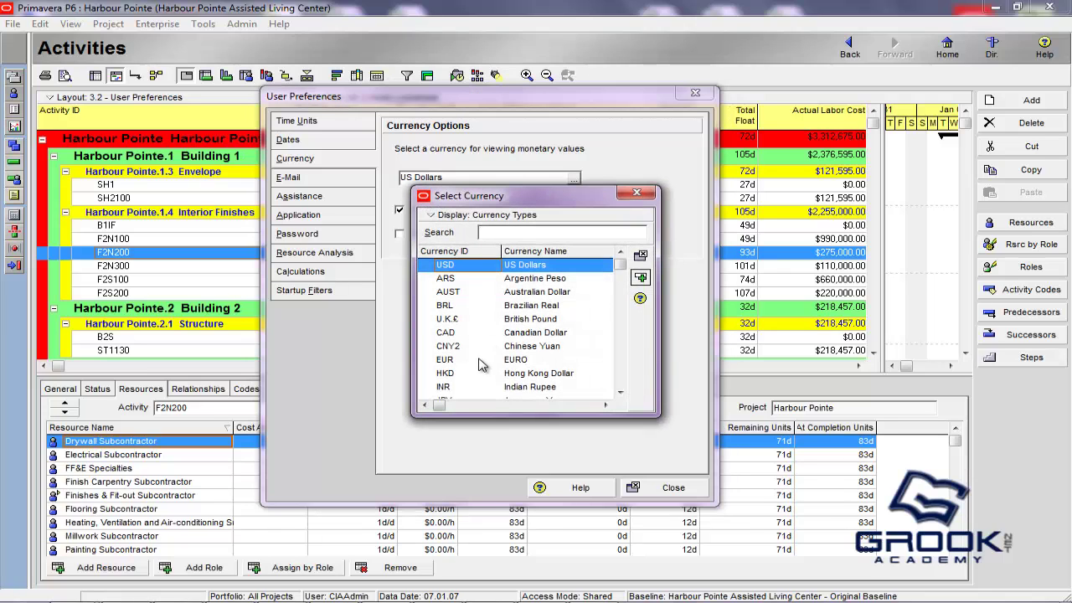
{"action": "left_click", "coordinate": [515, 346]}
{"action": "left_click", "coordinate": [639, 277]}
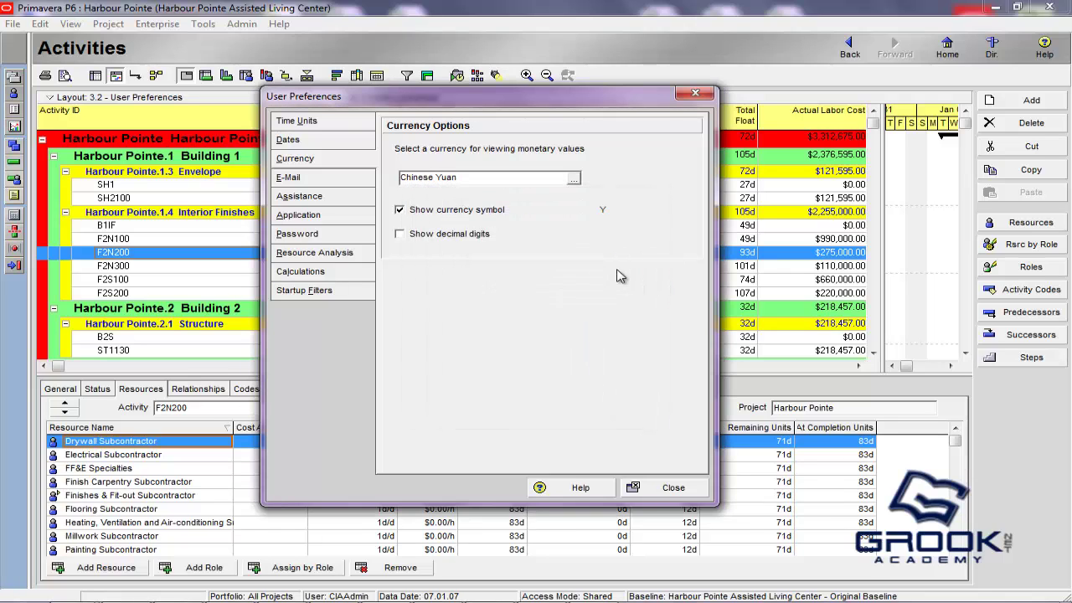
{"action": "left_click", "coordinate": [672, 487]}
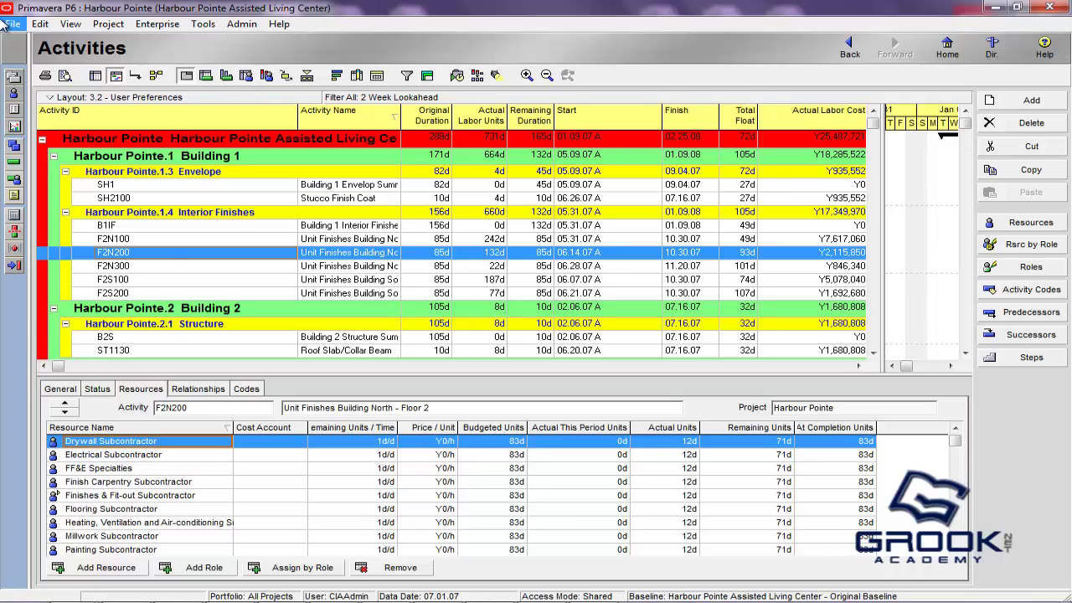
{"action": "left_click", "coordinate": [40, 24]}
- In User Preferences, pick US Dollars ($) again as the viewing currency
{"action": "left_click", "coordinate": [87, 311]}
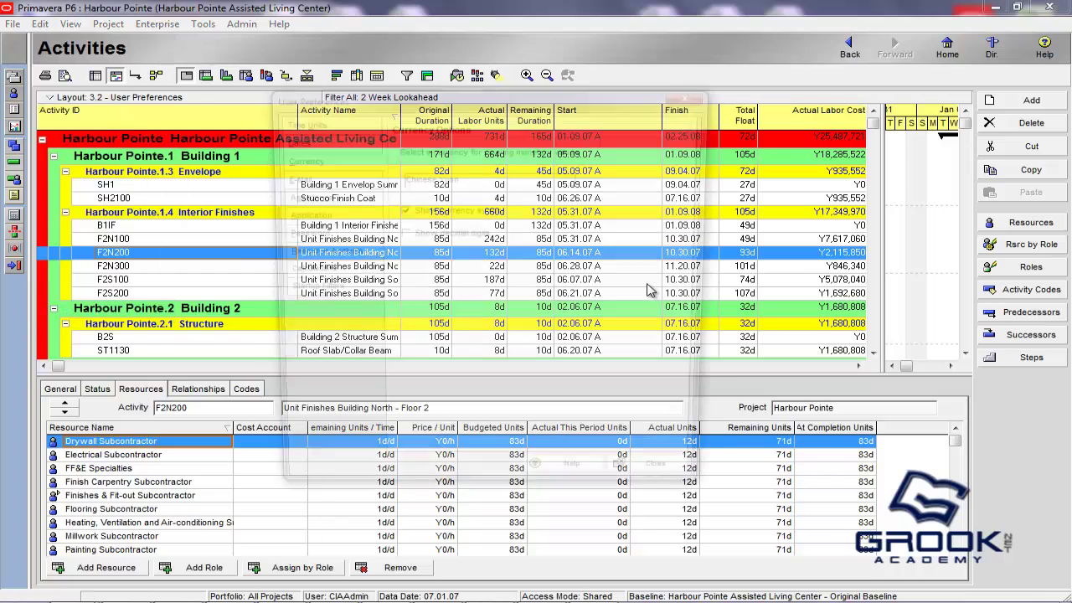
{"action": "left_click_drag", "start_coordinate": [511, 97], "coordinate": [538, 131]}
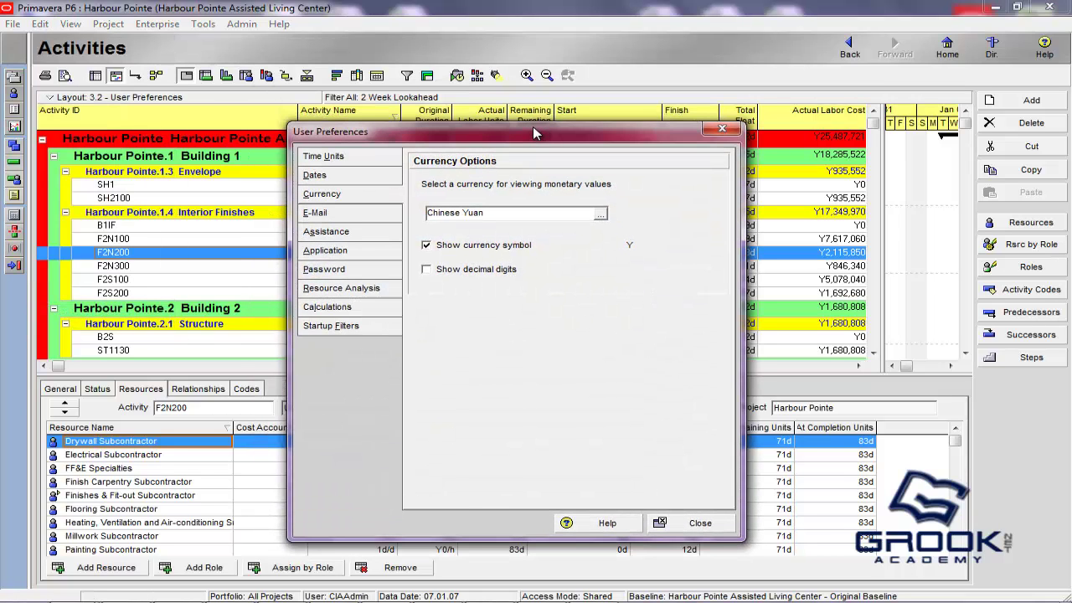
{"action": "left_click_drag", "start_coordinate": [516, 140], "coordinate": [511, 125]}
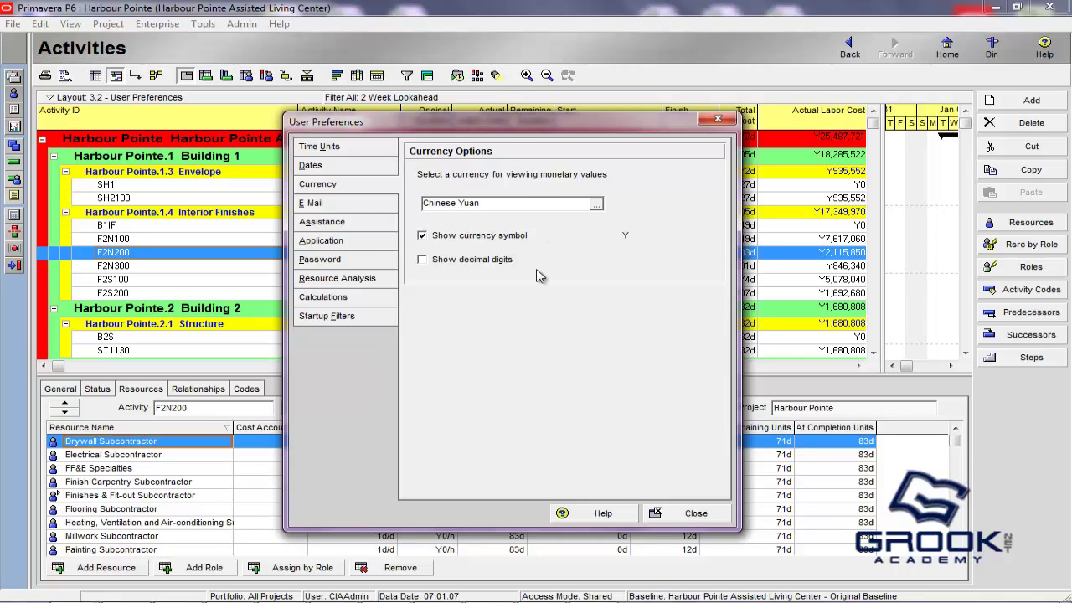
{"action": "left_click", "coordinate": [598, 205]}
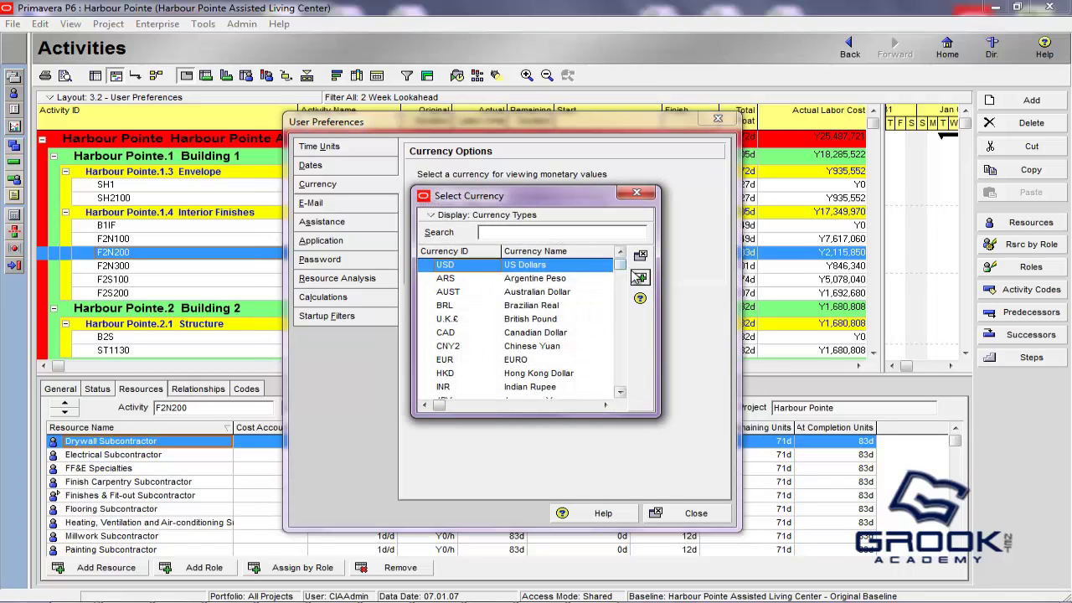
{"action": "left_click", "coordinate": [640, 277]}
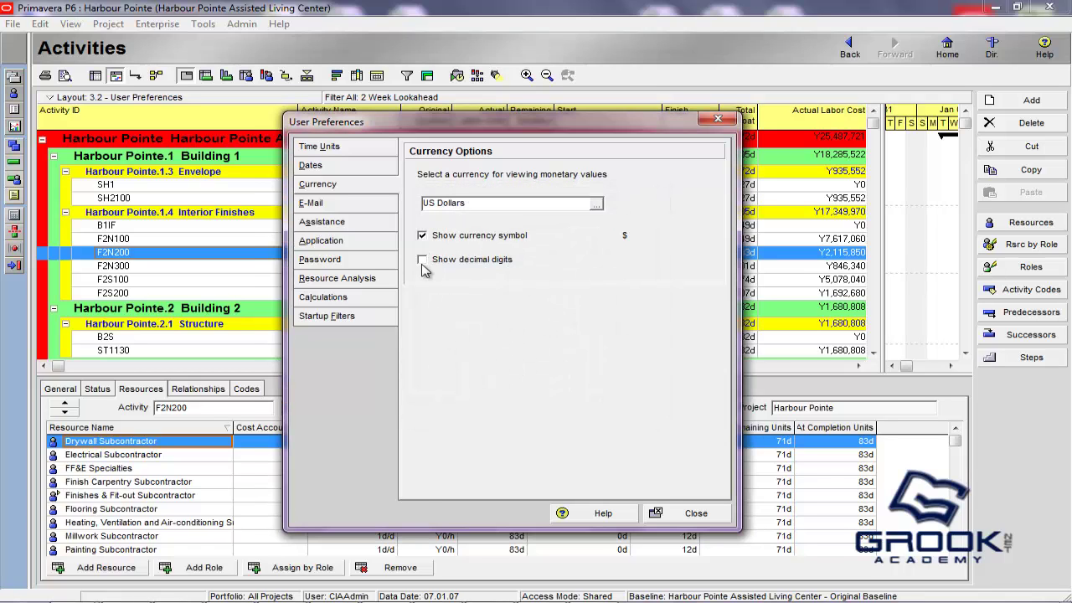
- Show the E-Mail preferences and try MAPI before returning to Internet as the protocol
{"action": "left_click", "coordinate": [336, 210]}
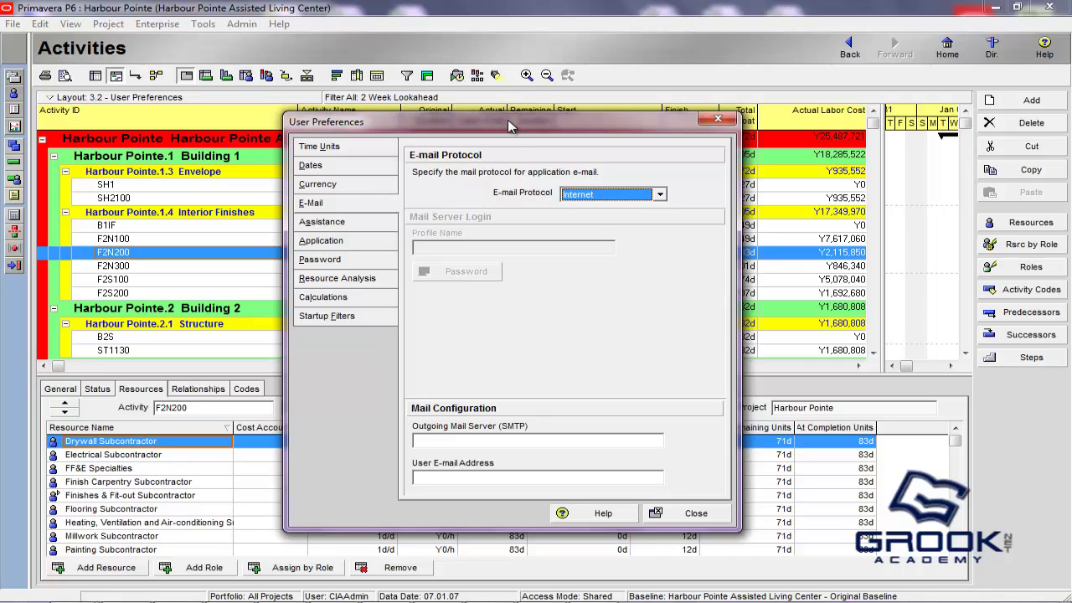
{"action": "left_click_drag", "start_coordinate": [516, 132], "coordinate": [529, 113]}
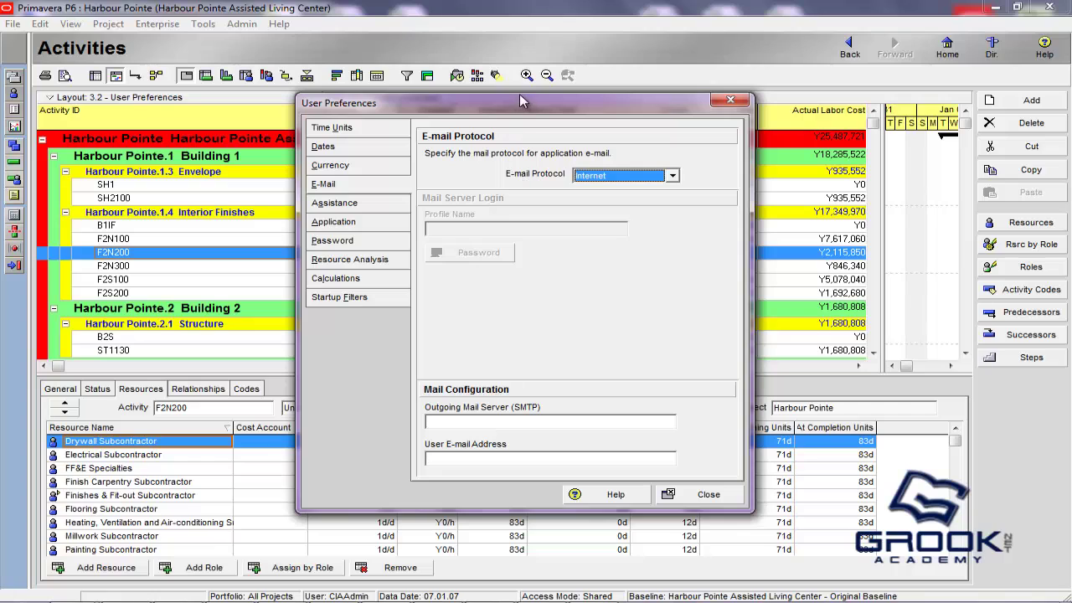
{"action": "left_click_drag", "start_coordinate": [520, 102], "coordinate": [517, 126]}
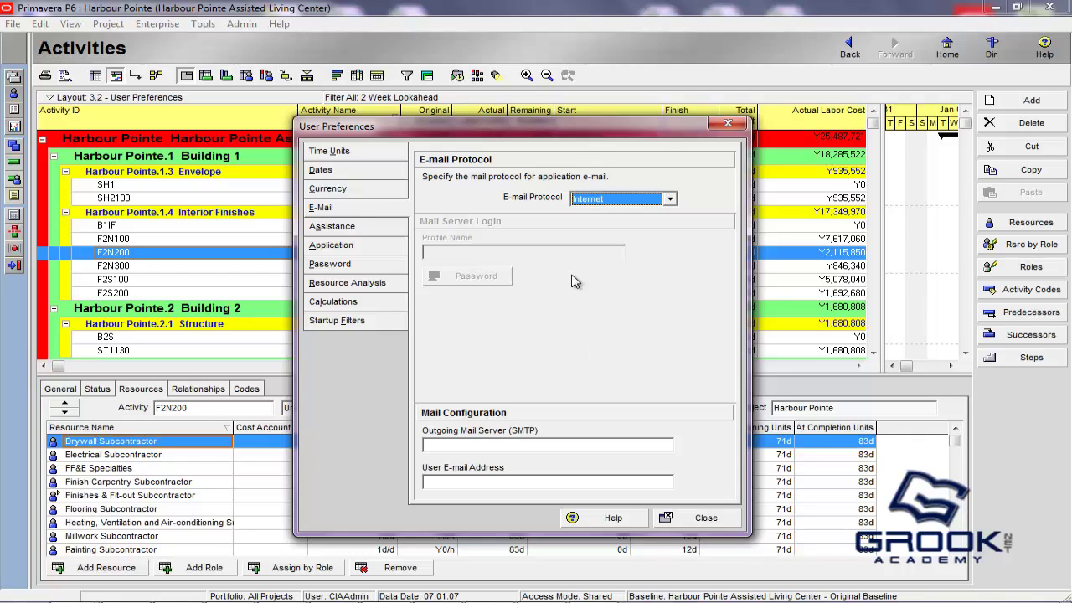
{"action": "left_click", "coordinate": [670, 198]}
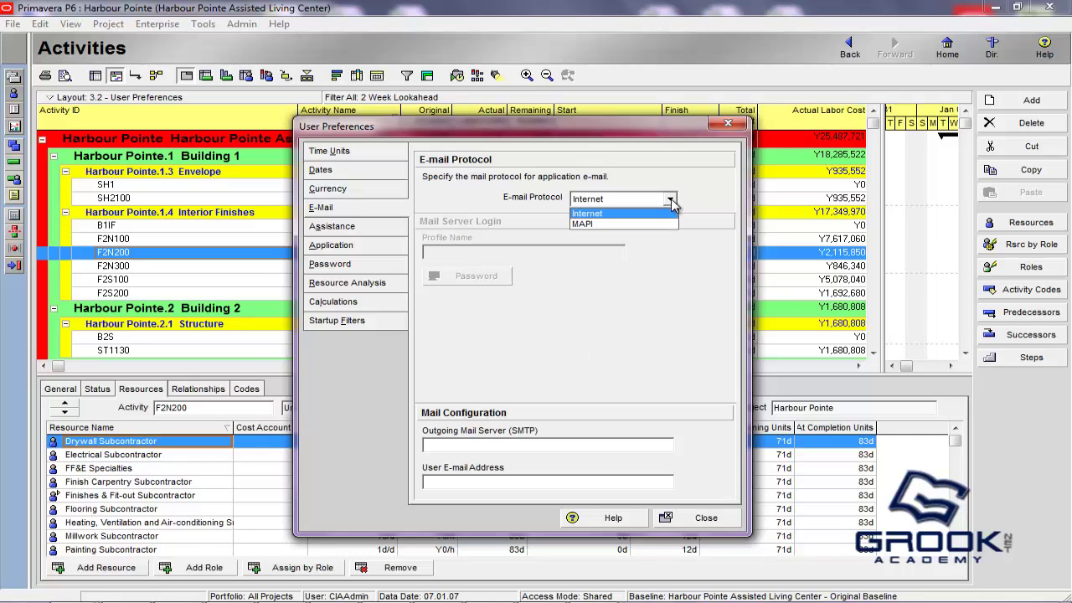
{"action": "left_click", "coordinate": [605, 224]}
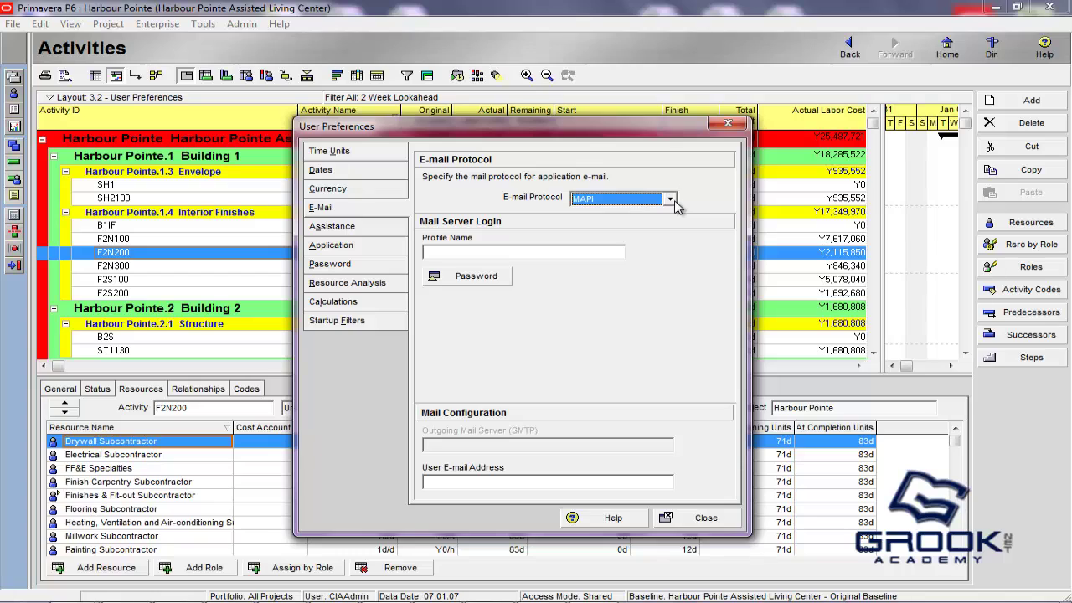
{"action": "left_click", "coordinate": [671, 199]}
{"action": "left_click", "coordinate": [658, 212]}
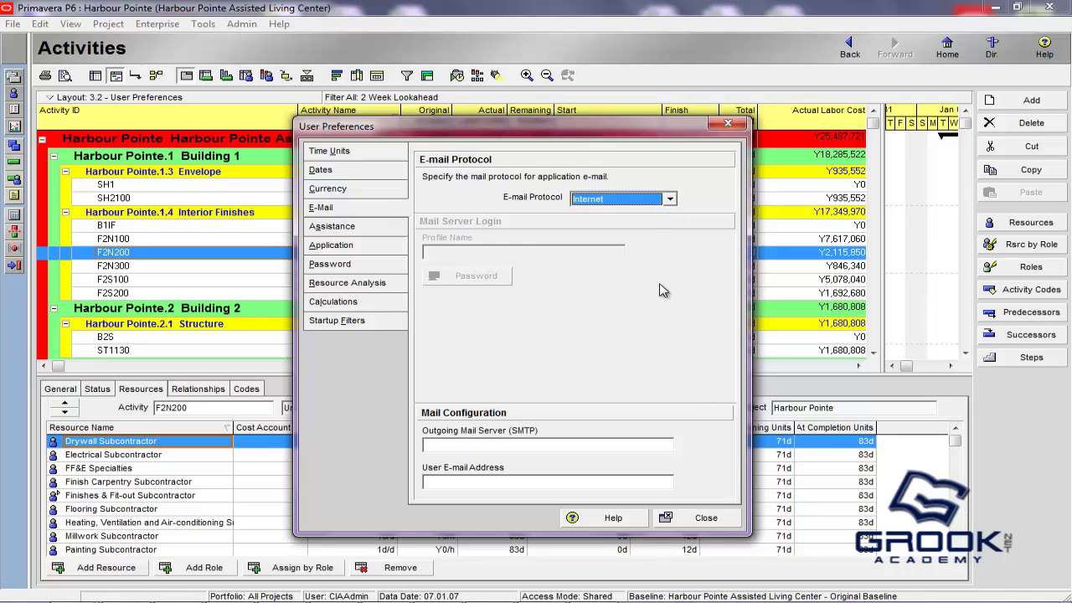
- Try MAPI once more with its mail profile field, then settle on Internet protocol
{"action": "left_click", "coordinate": [670, 205]}
{"action": "left_click", "coordinate": [670, 224]}
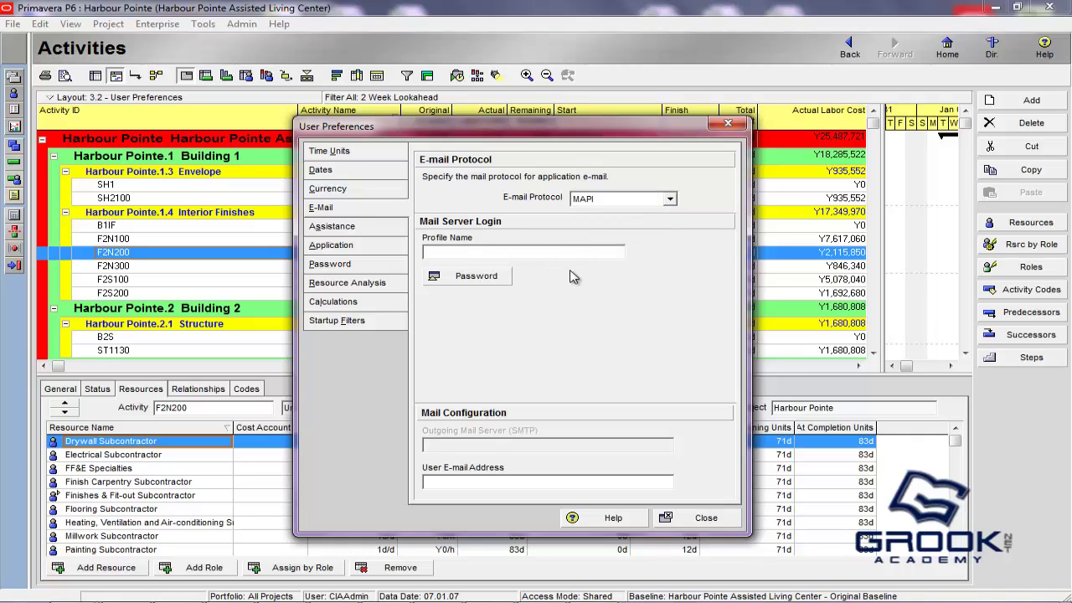
{"action": "left_click", "coordinate": [477, 250]}
{"action": "left_click", "coordinate": [670, 200]}
{"action": "left_click", "coordinate": [662, 223]}
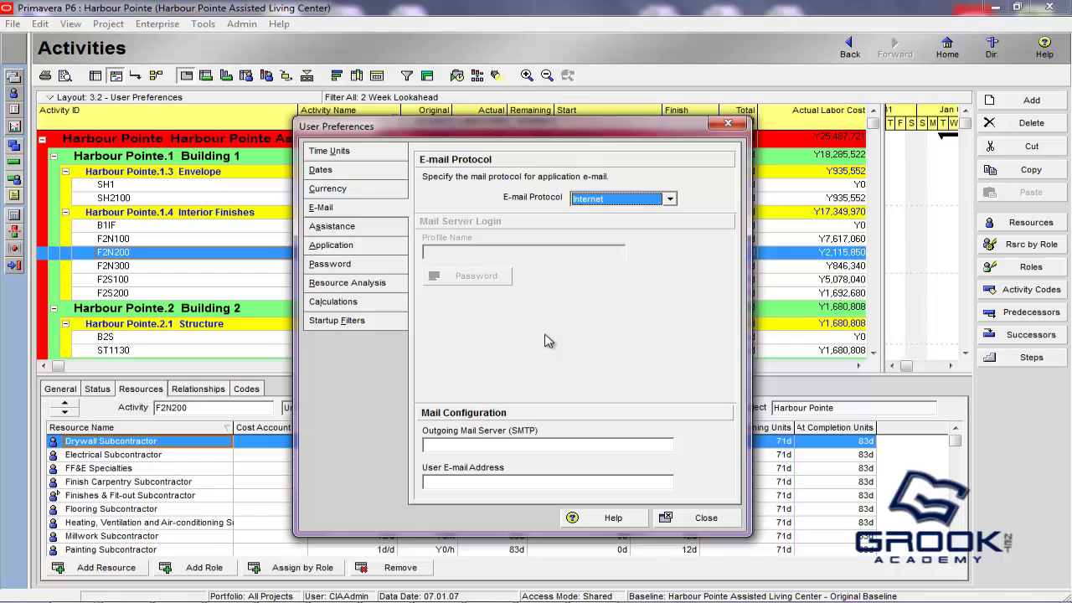
{"action": "left_click", "coordinate": [507, 446]}
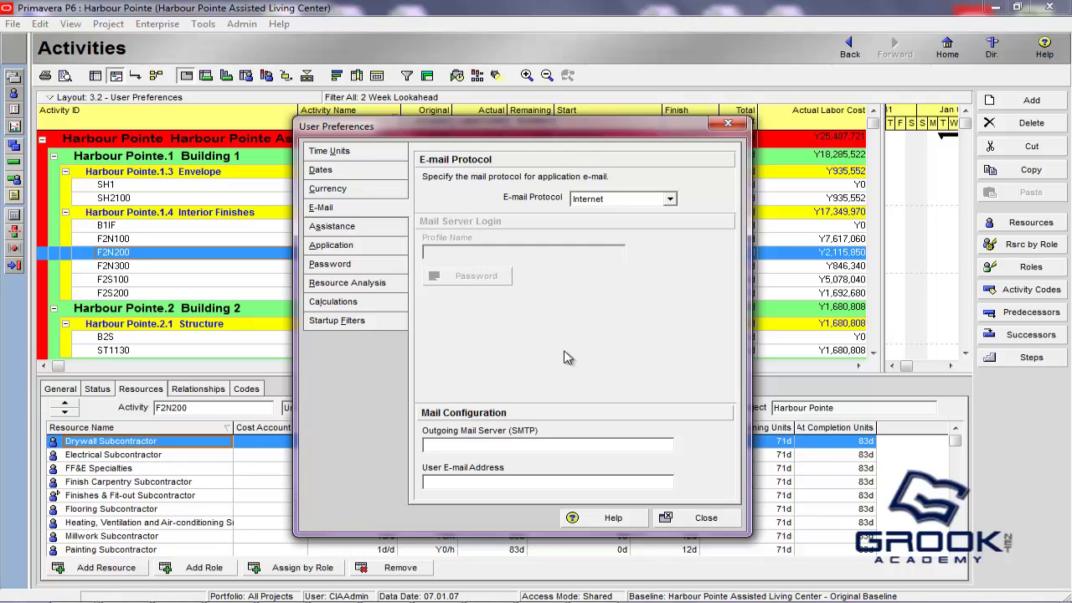
{"action": "left_click_drag", "start_coordinate": [615, 126], "coordinate": [602, 94]}
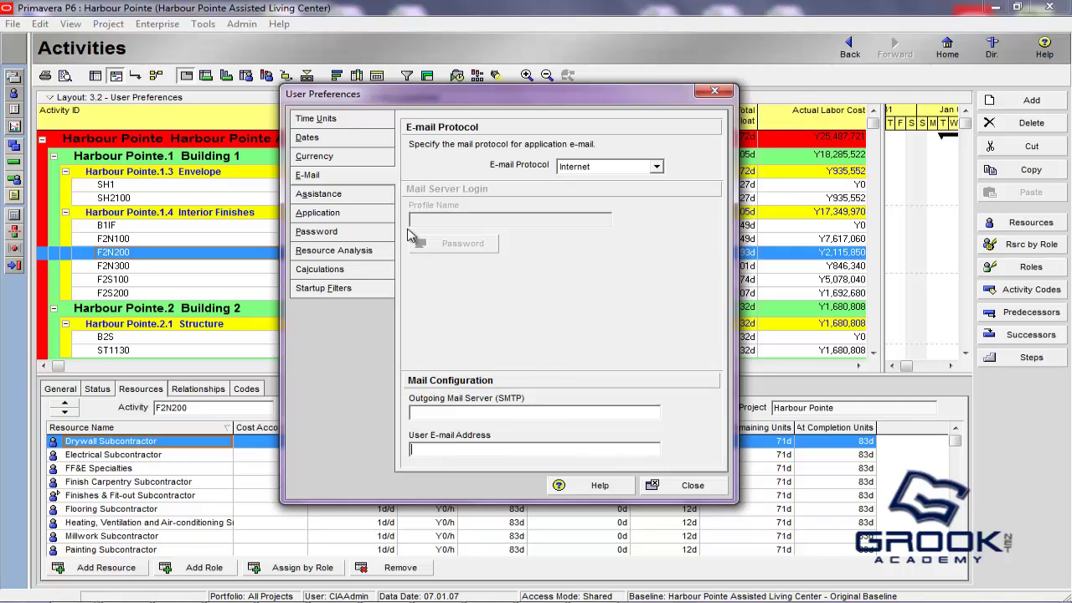
- View the Assistance page, where the new resource and new activity wizards are enabled
{"action": "left_click", "coordinate": [331, 200]}
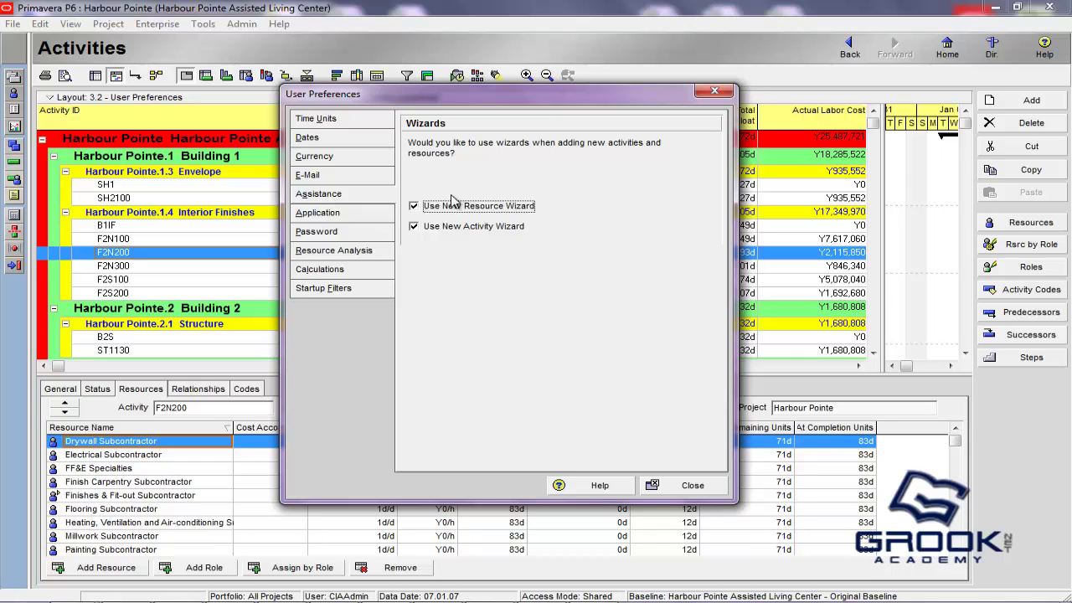
{"action": "left_click", "coordinate": [617, 592]}
{"action": "left_click", "coordinate": [994, 553]}
{"action": "left_click_drag", "start_coordinate": [488, 96], "coordinate": [492, 111]}
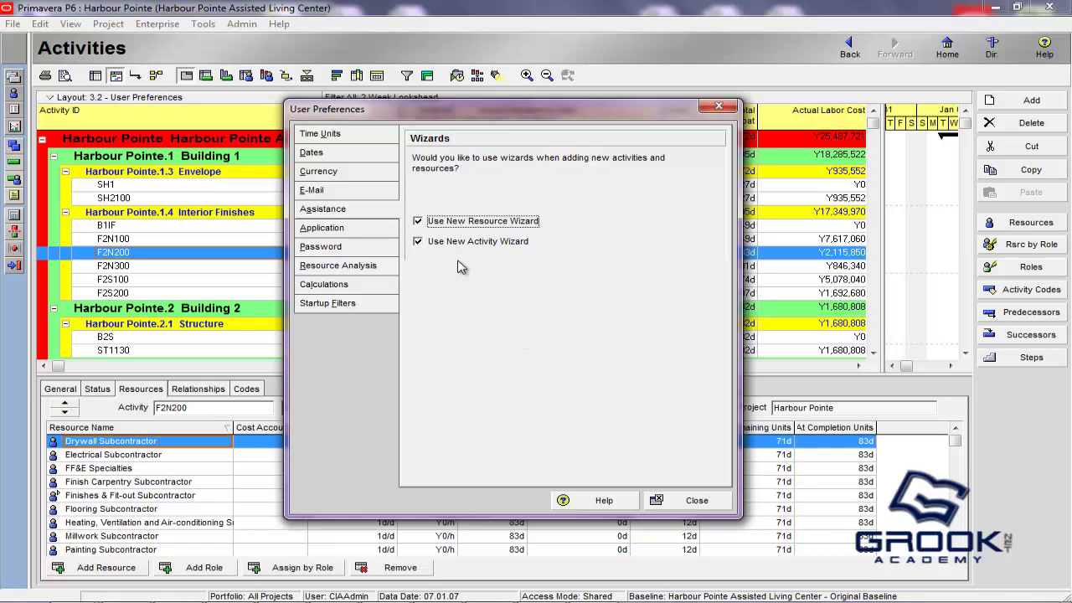
- After a test add, uncheck Use New Activity Wizard in User Preferences
{"action": "left_click", "coordinate": [718, 105]}
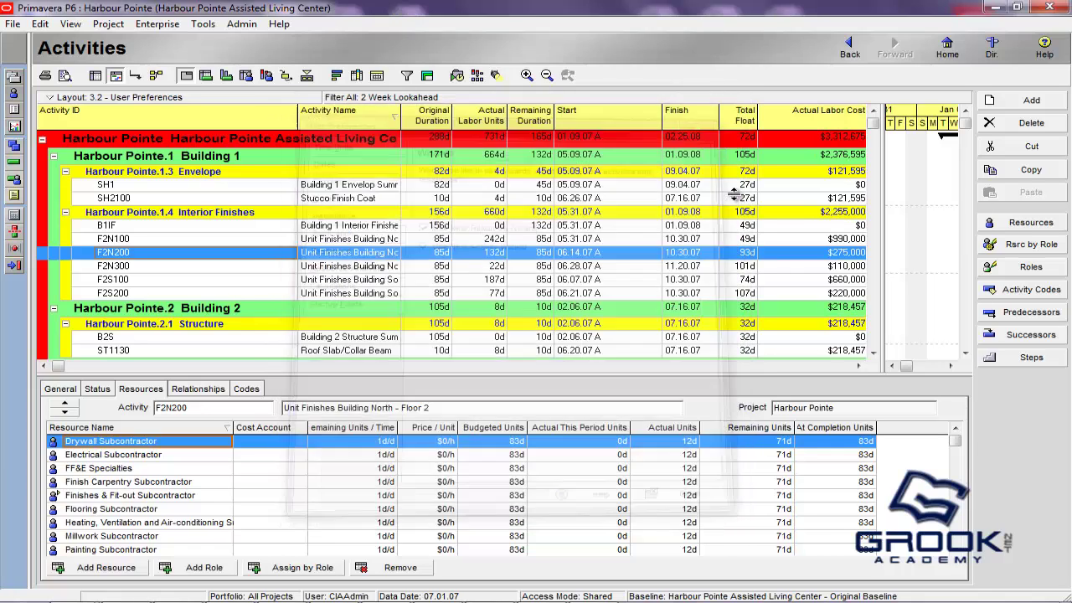
{"action": "left_click", "coordinate": [993, 104]}
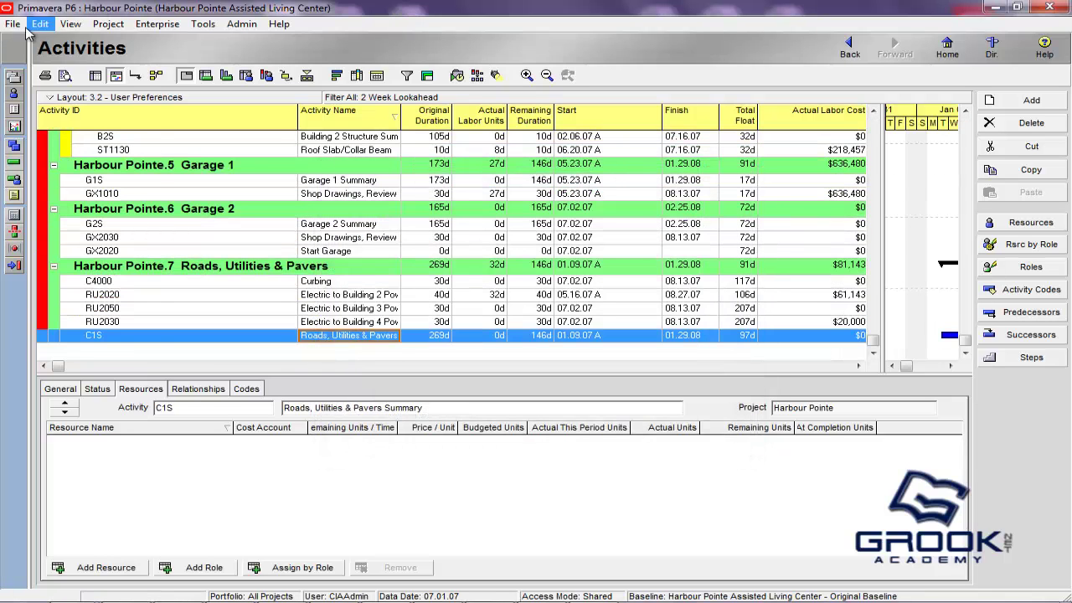
{"action": "left_click", "coordinate": [40, 24]}
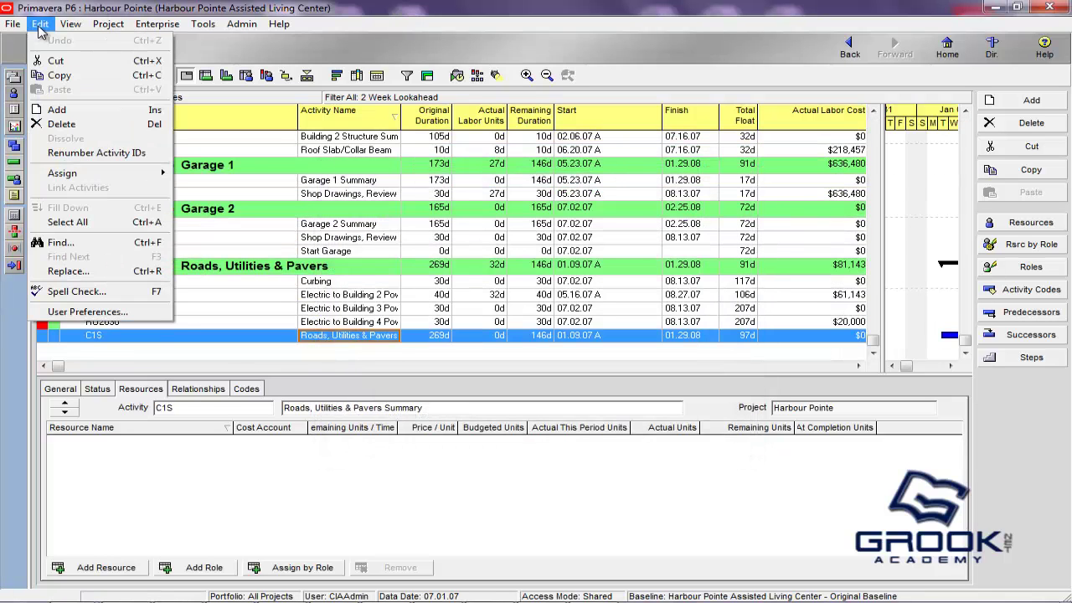
{"action": "left_click", "coordinate": [87, 311]}
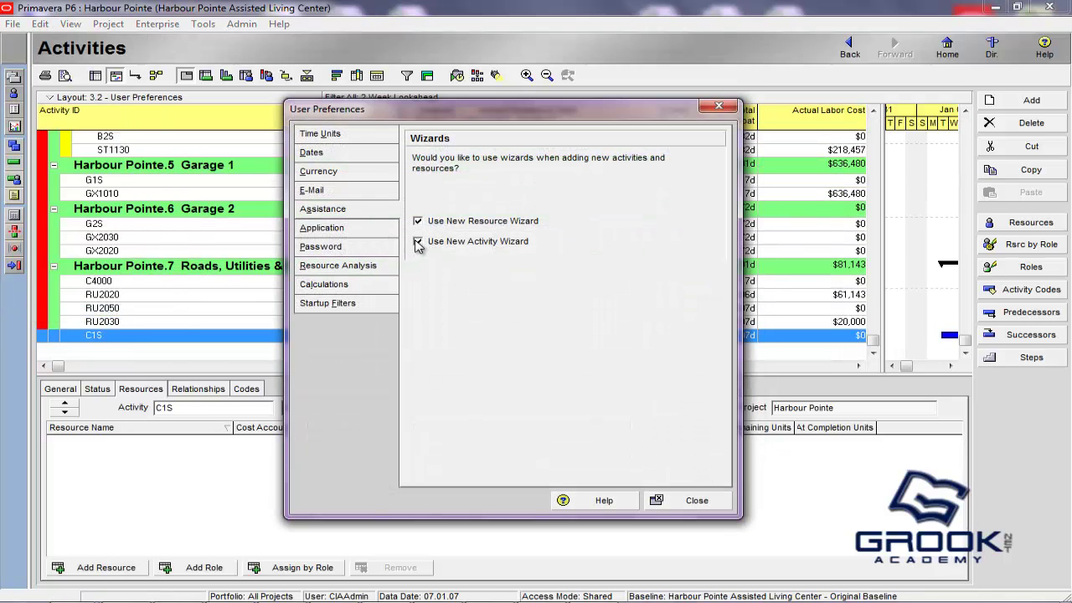
{"action": "left_click", "coordinate": [419, 241]}
{"action": "left_click", "coordinate": [680, 499]}
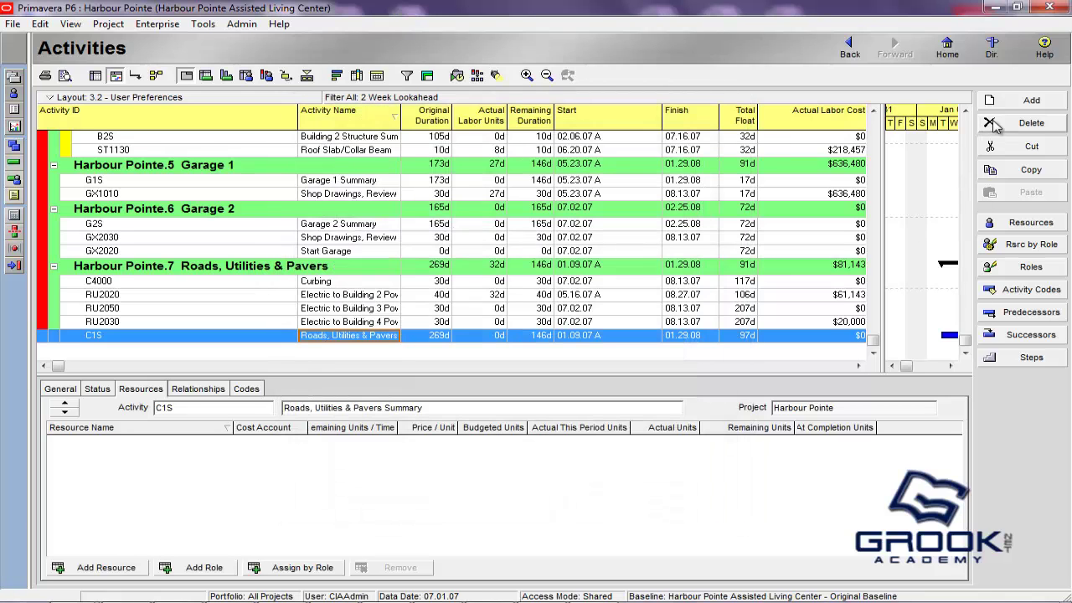
- Add a test activity without the wizard, undo it, and reopen User Preferences
{"action": "left_click", "coordinate": [1000, 102]}
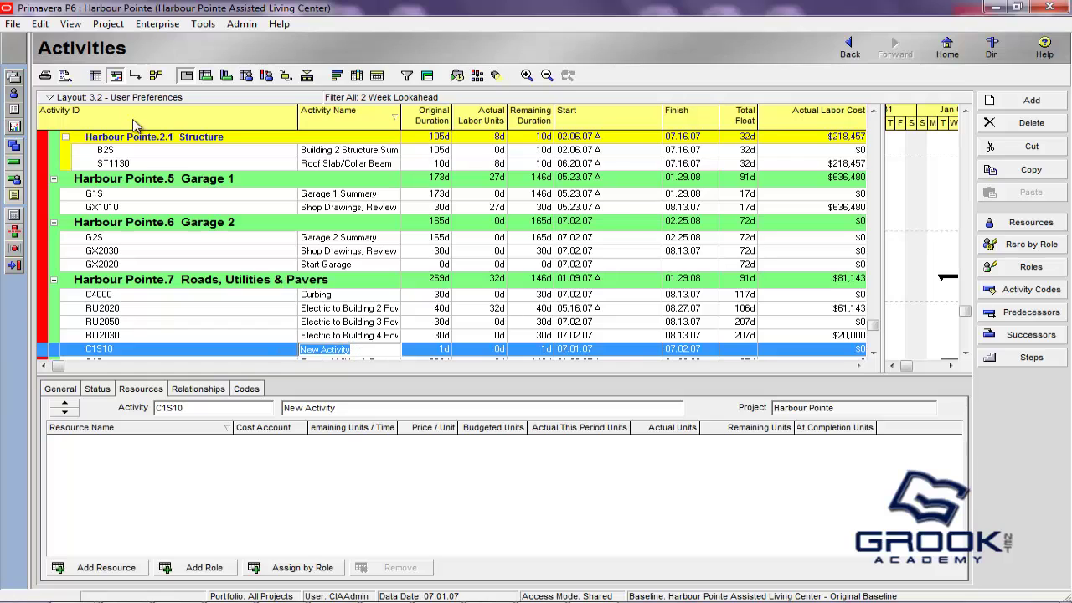
{"action": "left_click", "coordinate": [40, 24]}
{"action": "left_click", "coordinate": [52, 41]}
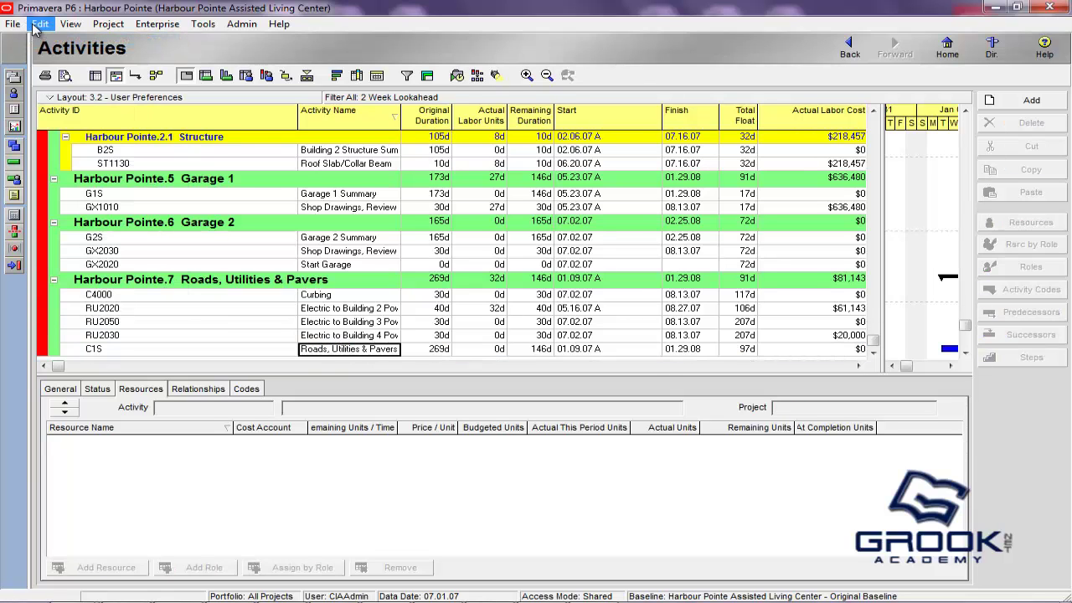
{"action": "left_click", "coordinate": [40, 23]}
{"action": "left_click", "coordinate": [83, 312]}
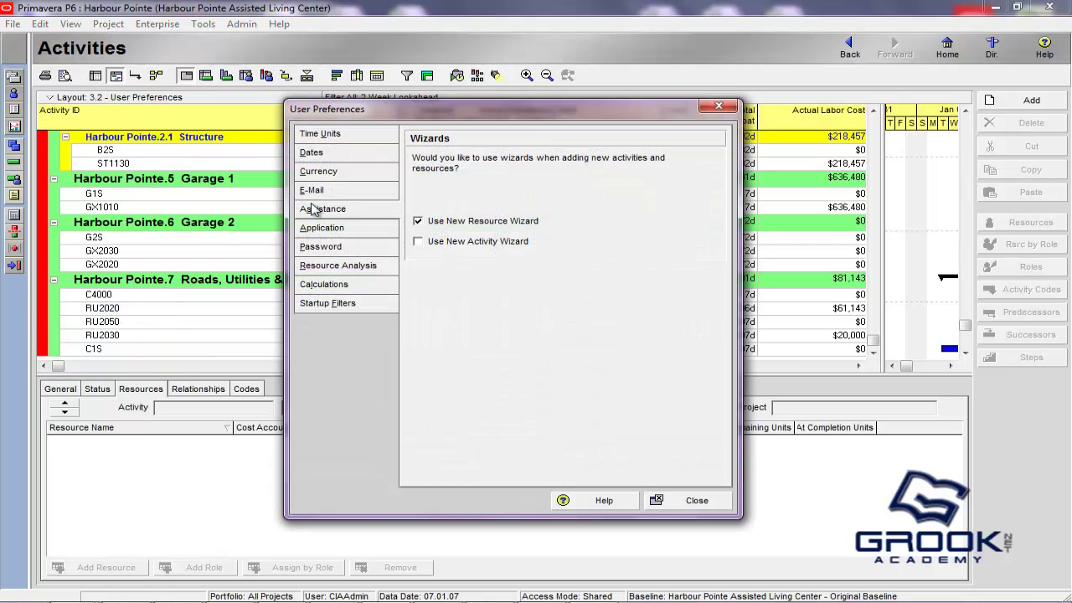
- On the Application page, try Resources as the startup window, then keep Home
{"action": "left_click", "coordinate": [321, 227]}
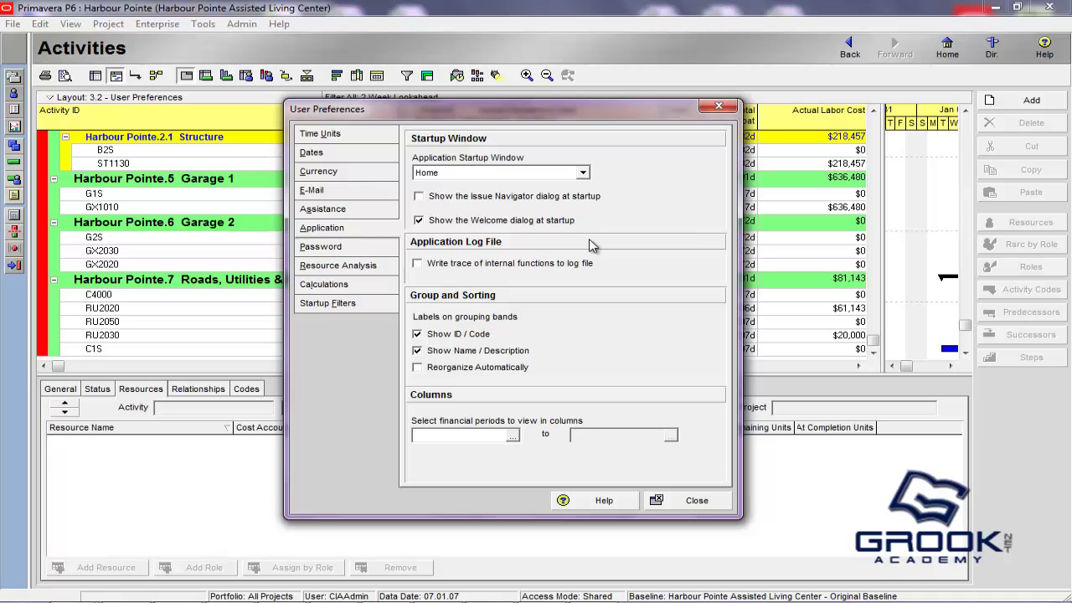
{"action": "left_click", "coordinate": [582, 173]}
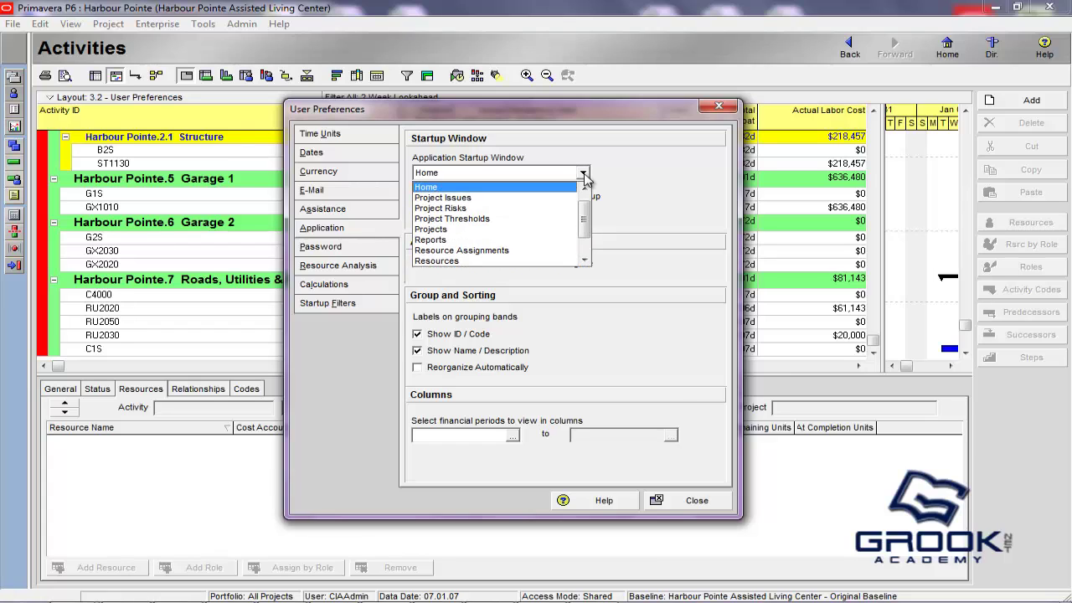
{"action": "left_click", "coordinate": [483, 263]}
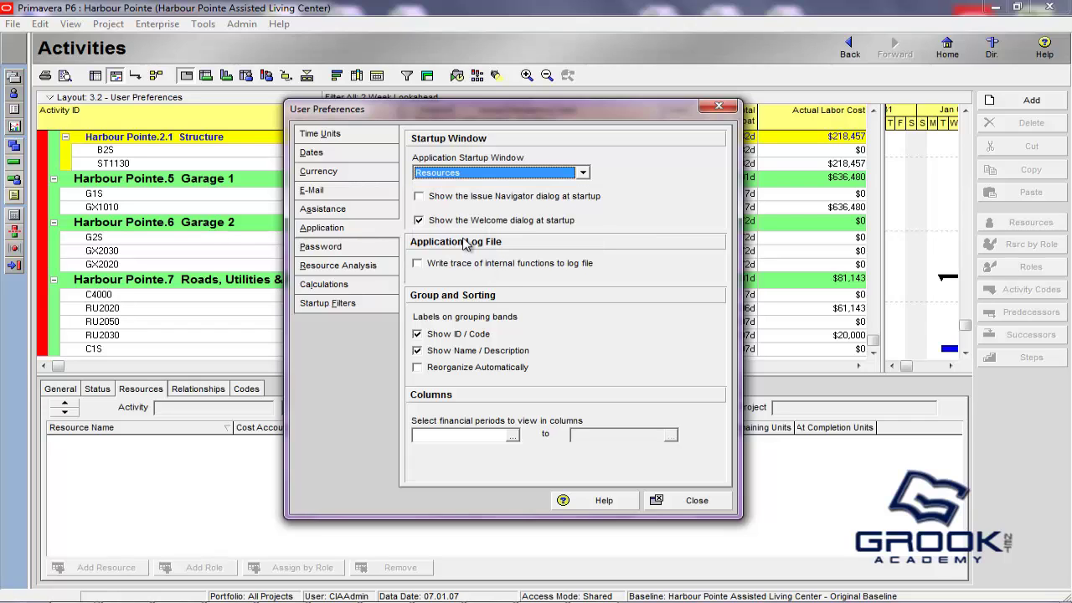
{"action": "left_click", "coordinate": [582, 173]}
{"action": "scroll", "coordinate": [584, 228], "scroll_direction": "up", "scroll_amount": 3}
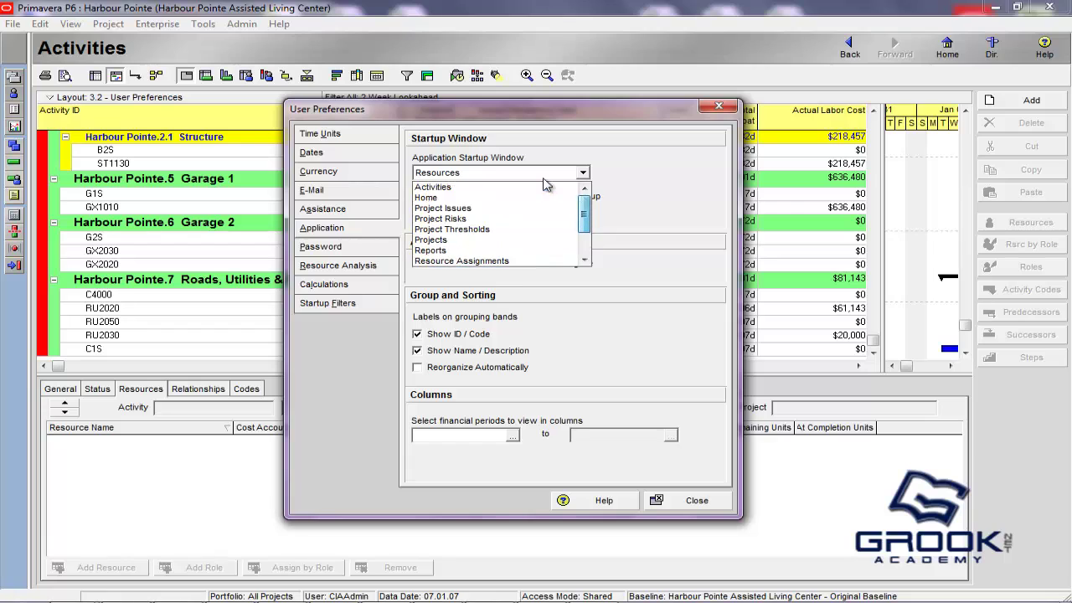
{"action": "left_click", "coordinate": [522, 198]}
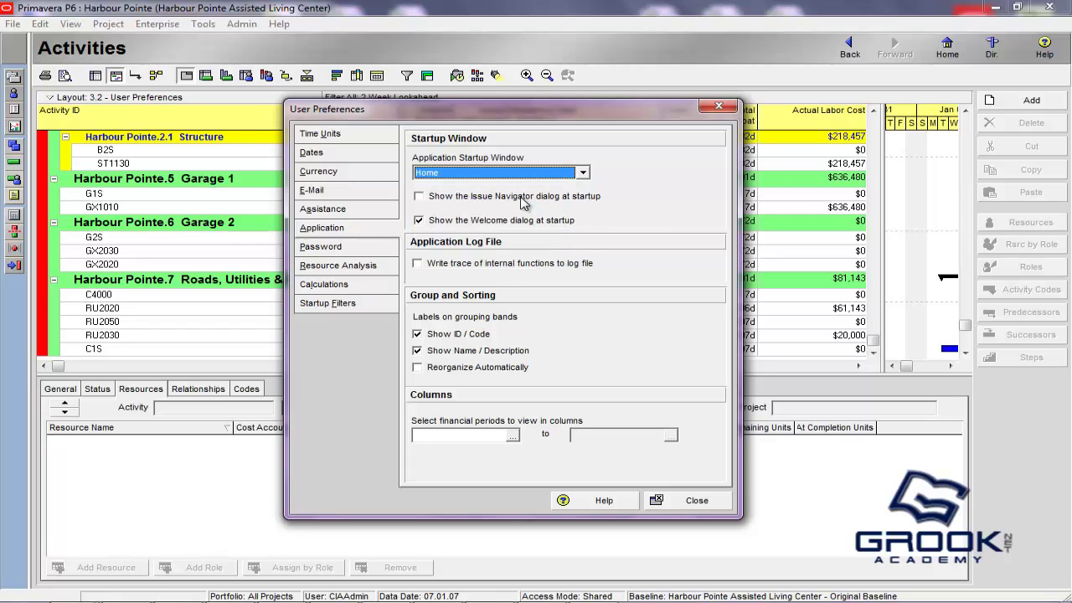
{"action": "left_click", "coordinate": [583, 174]}
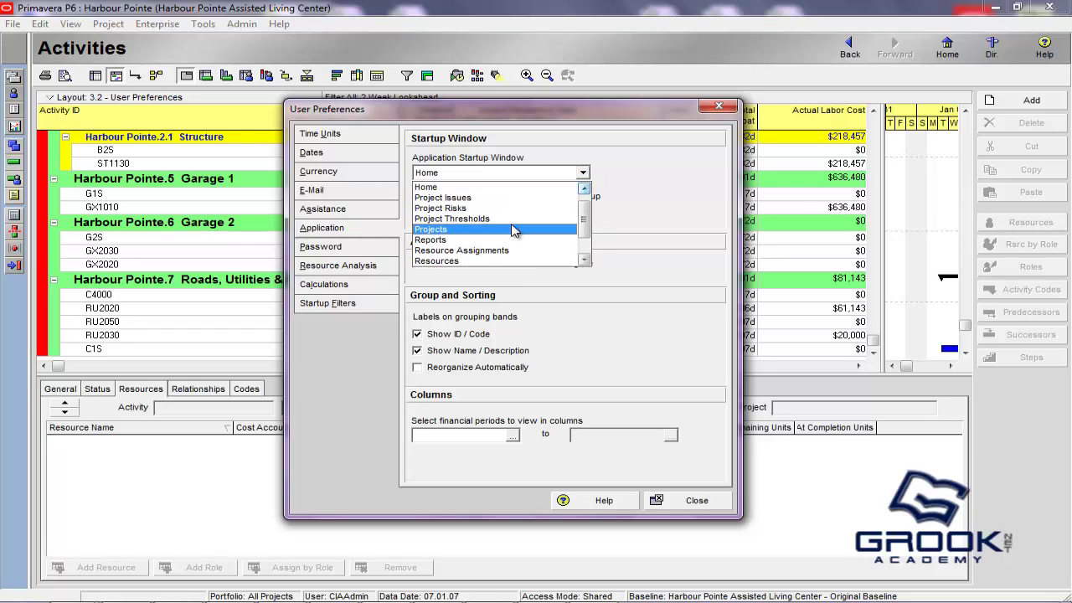
{"action": "left_click", "coordinate": [551, 167]}
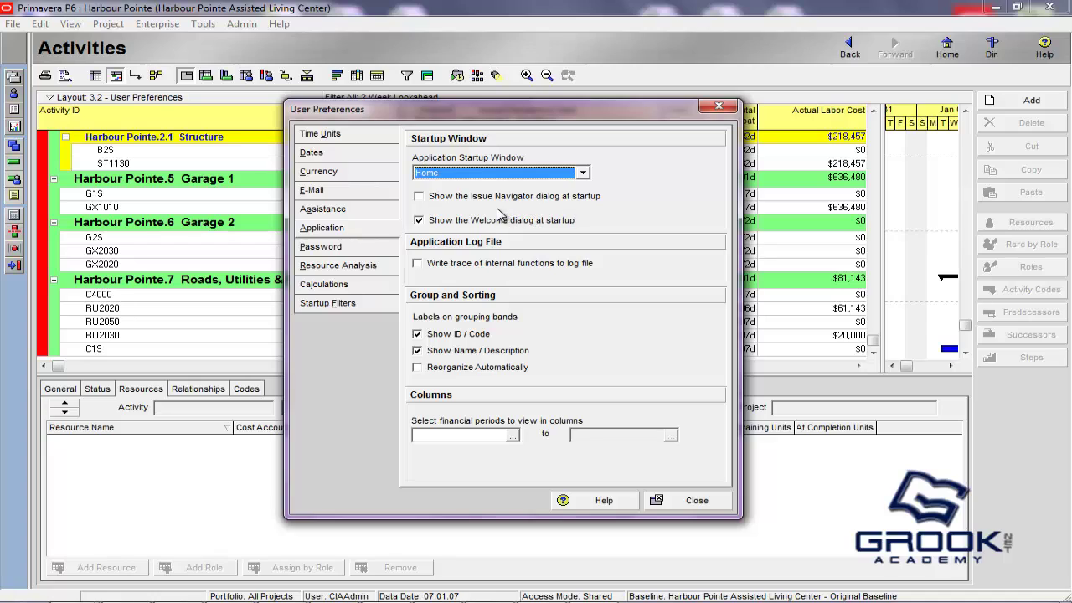
- Check 'Show the Issue Navigator dialog at startup' on the Application page
{"action": "left_click", "coordinate": [422, 198]}
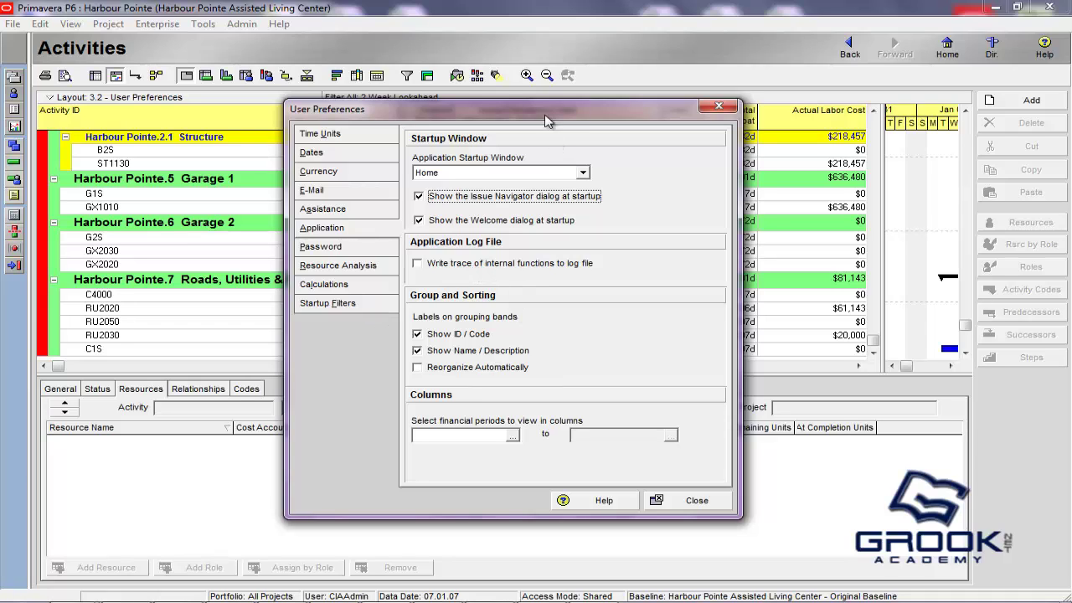
{"action": "left_click_drag", "start_coordinate": [545, 117], "coordinate": [503, 123]}
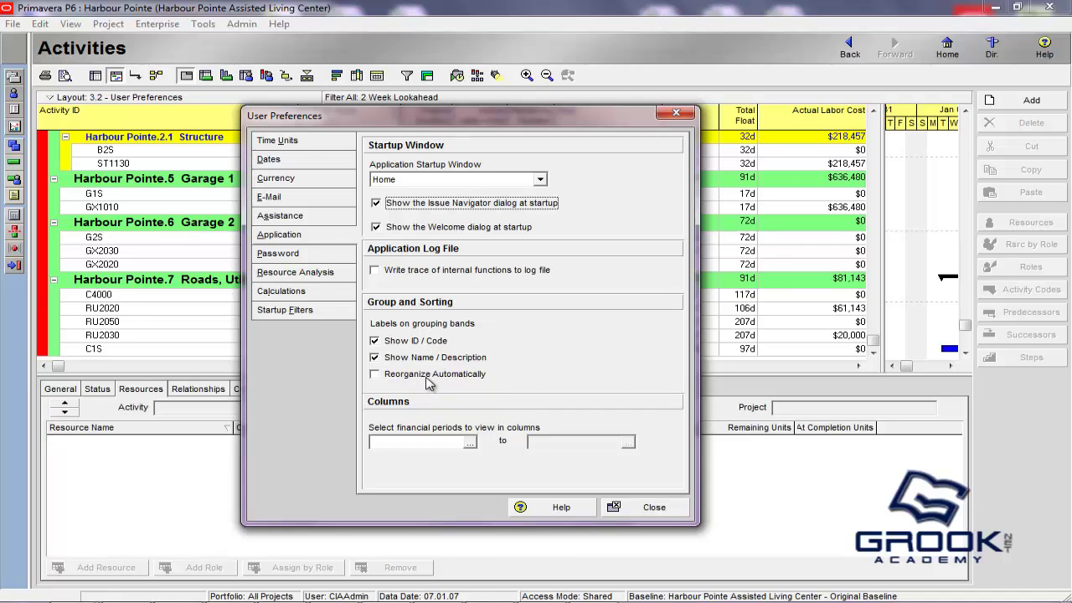
- Enlarge the activities table and look through Group and Sort without changing anything
{"action": "left_click", "coordinate": [676, 112]}
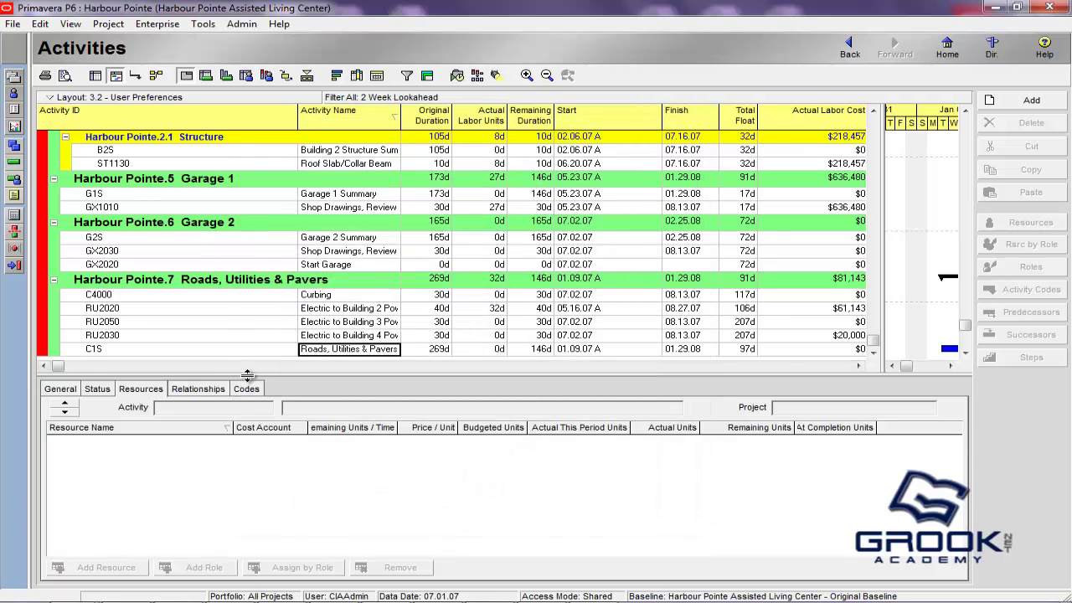
{"action": "left_click_drag", "start_coordinate": [249, 375], "coordinate": [256, 437]}
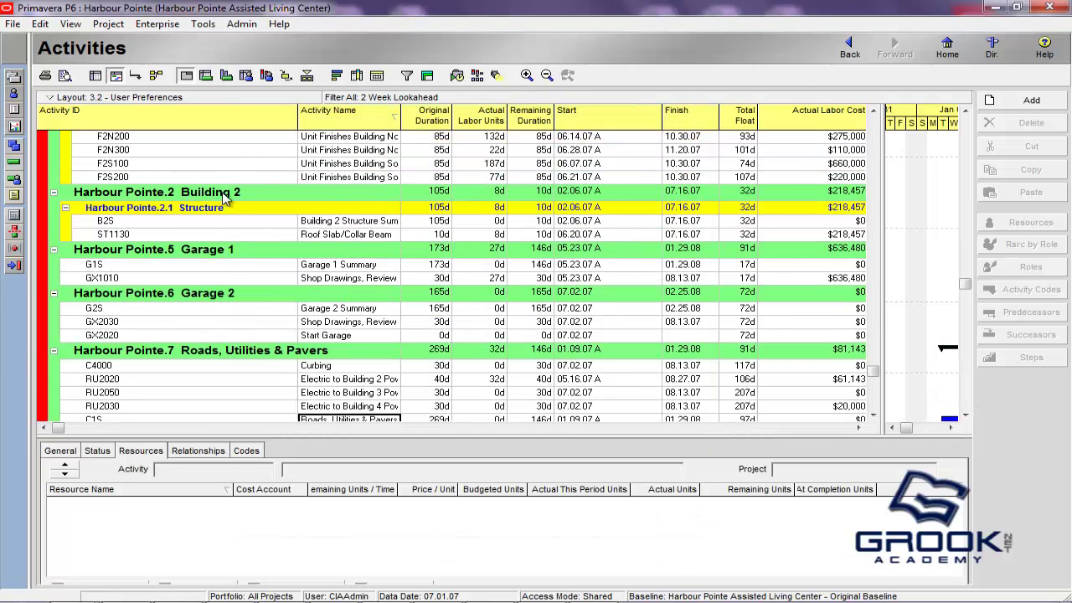
{"action": "scroll", "coordinate": [208, 213], "scroll_direction": "up", "scroll_amount": 3}
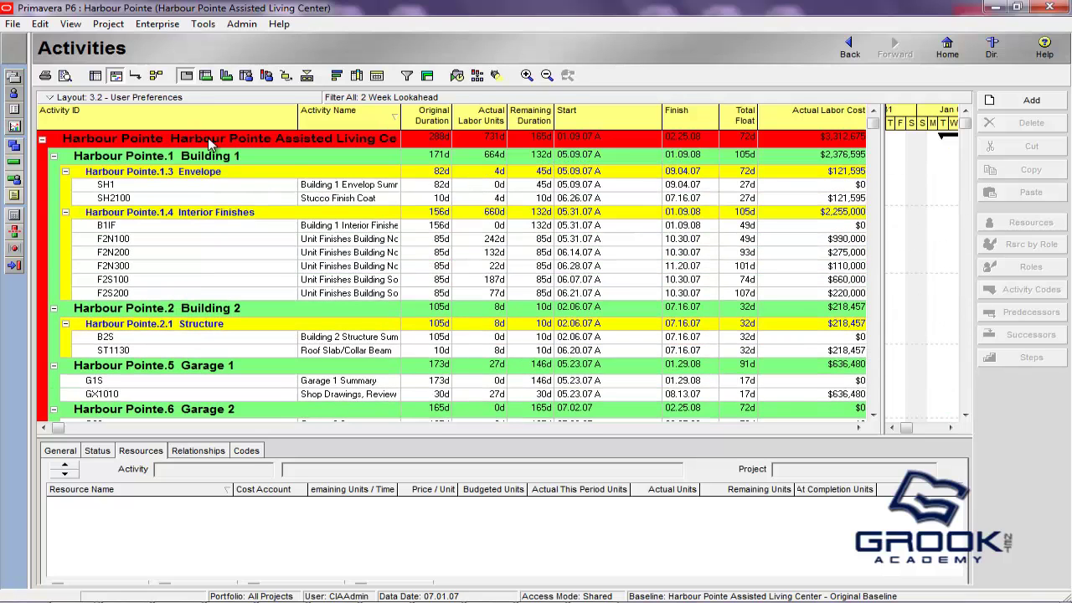
{"action": "left_click", "coordinate": [427, 76]}
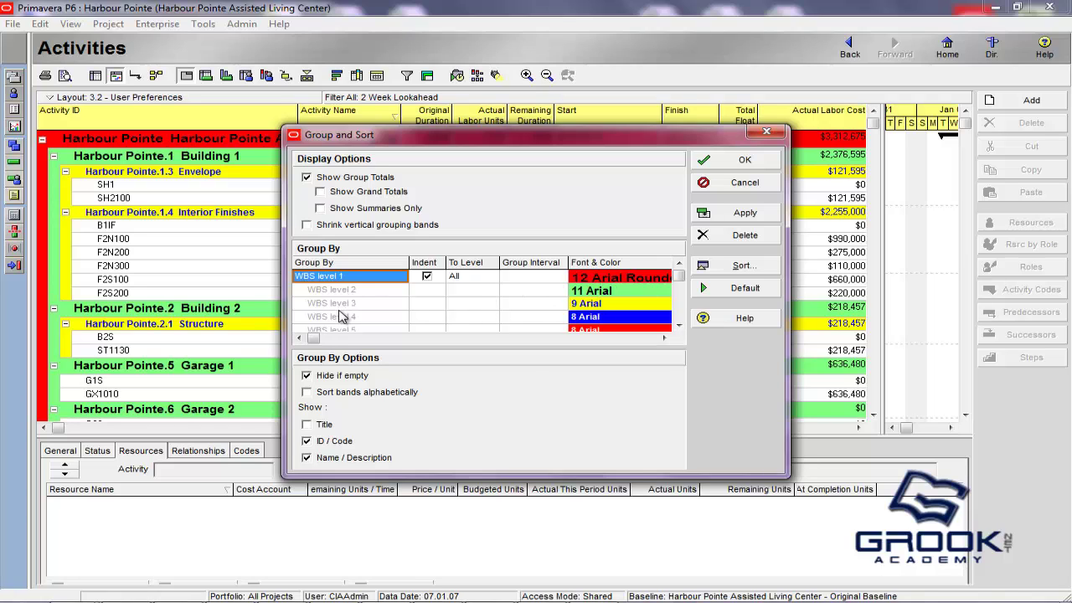
{"action": "left_click", "coordinate": [383, 278]}
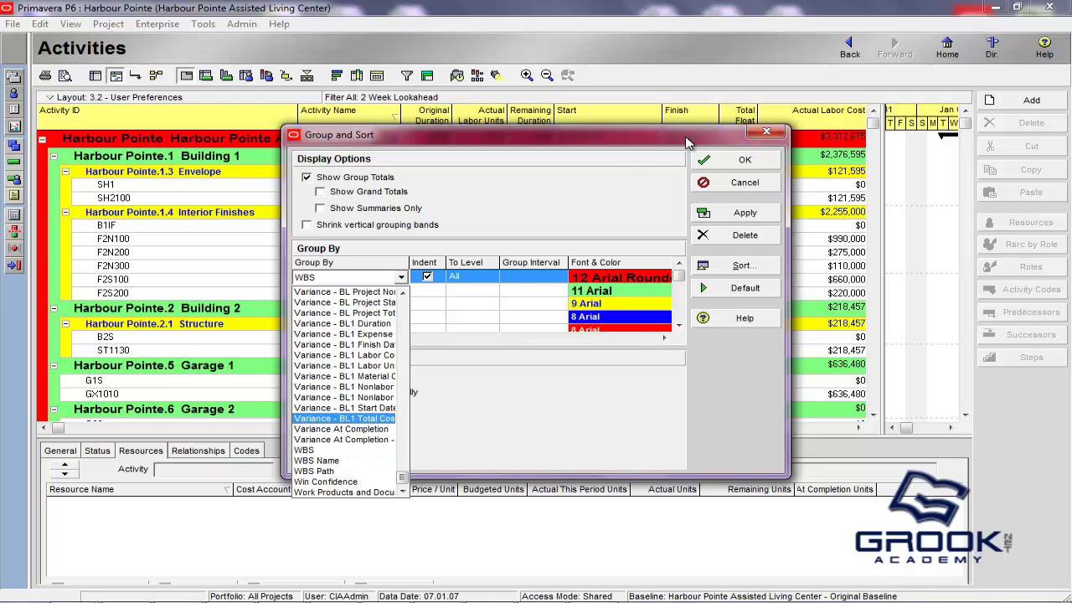
{"action": "left_click", "coordinate": [764, 135]}
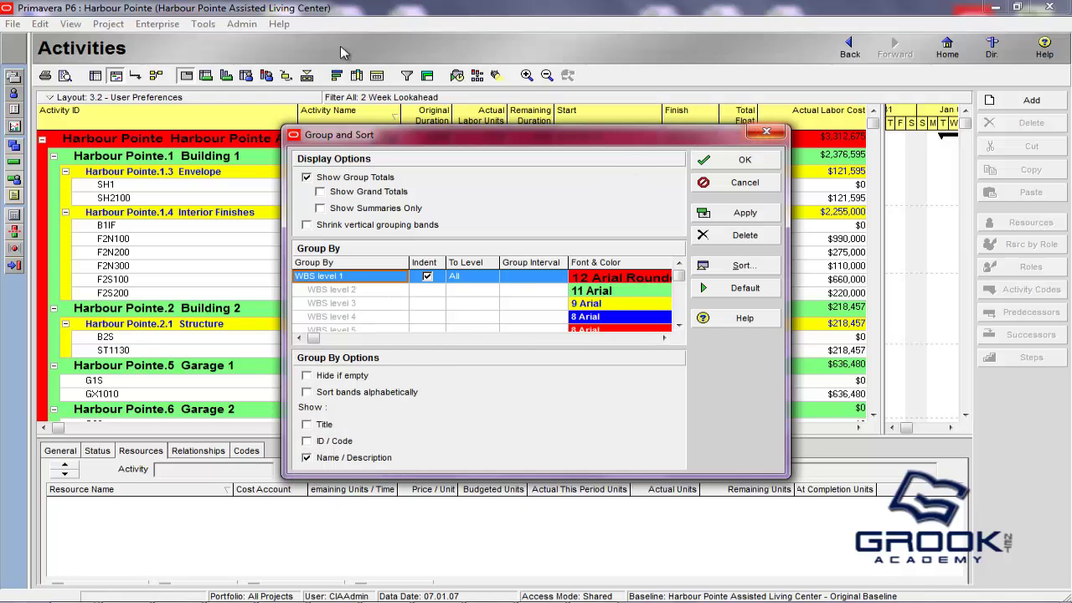
{"action": "left_click", "coordinate": [766, 134]}
- Check Reorganize Automatically in the Application preferences and close the dialog
{"action": "left_click", "coordinate": [40, 24]}
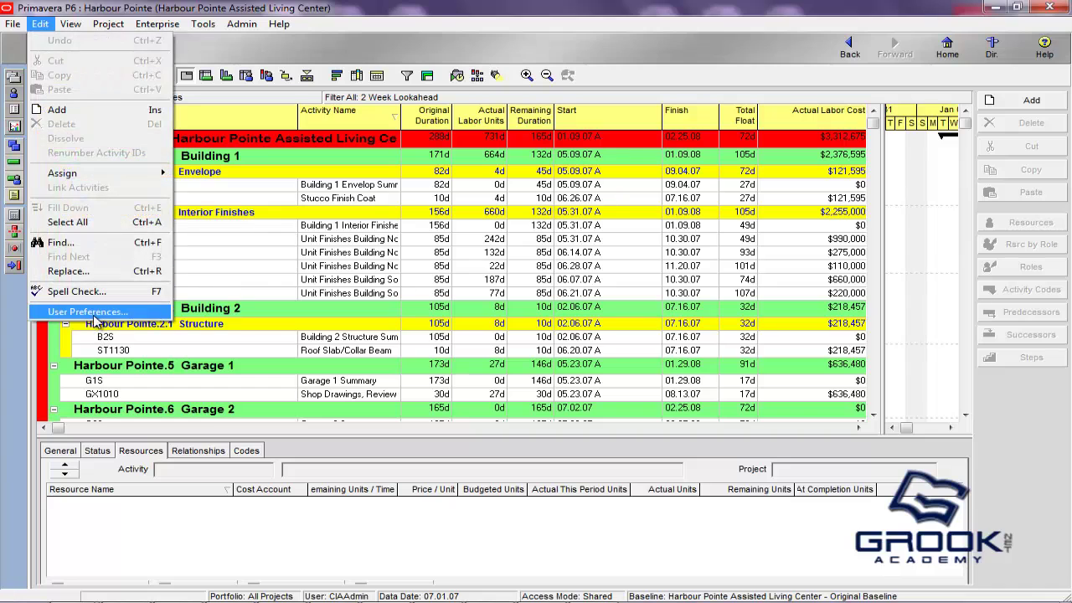
{"action": "left_click", "coordinate": [103, 314]}
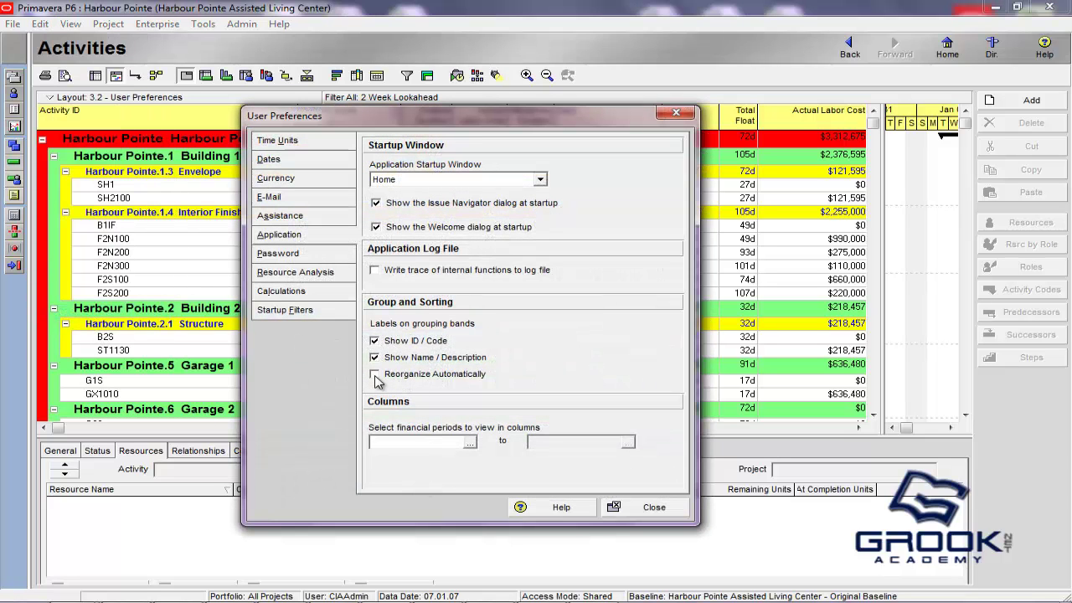
{"action": "left_click", "coordinate": [375, 376]}
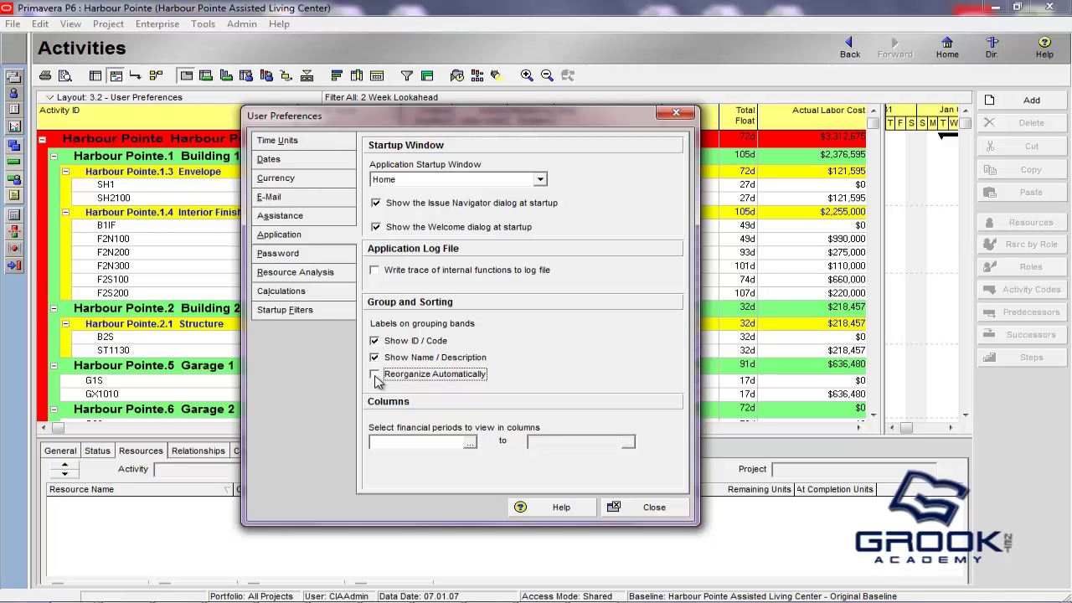
{"action": "left_click", "coordinate": [675, 113]}
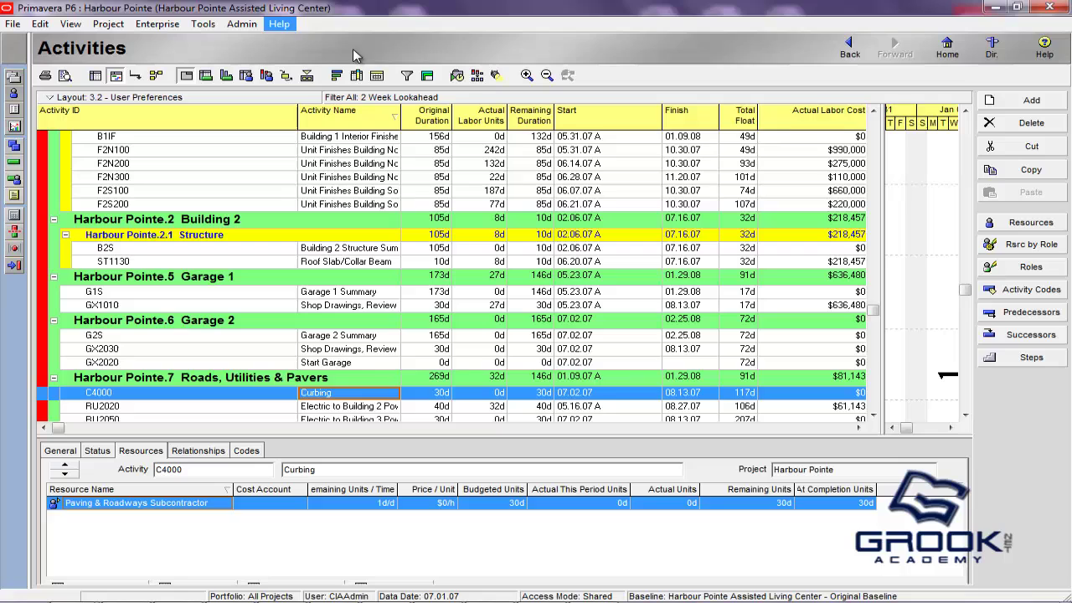
- In Group and Sort, apply ID / Code off, then back on for the band labels
{"action": "left_click", "coordinate": [427, 75]}
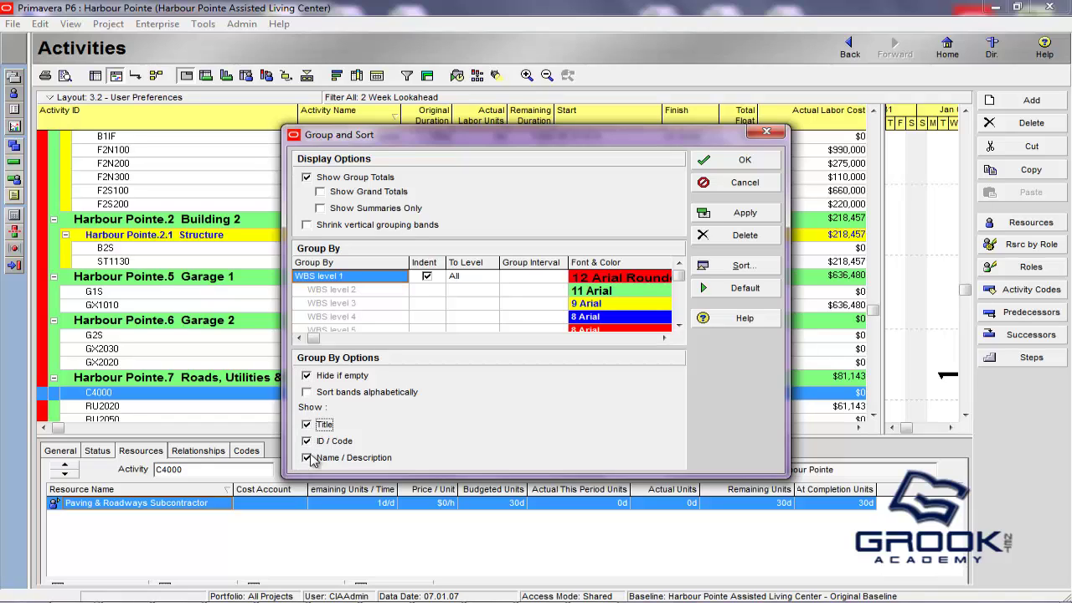
{"action": "left_click", "coordinate": [306, 441]}
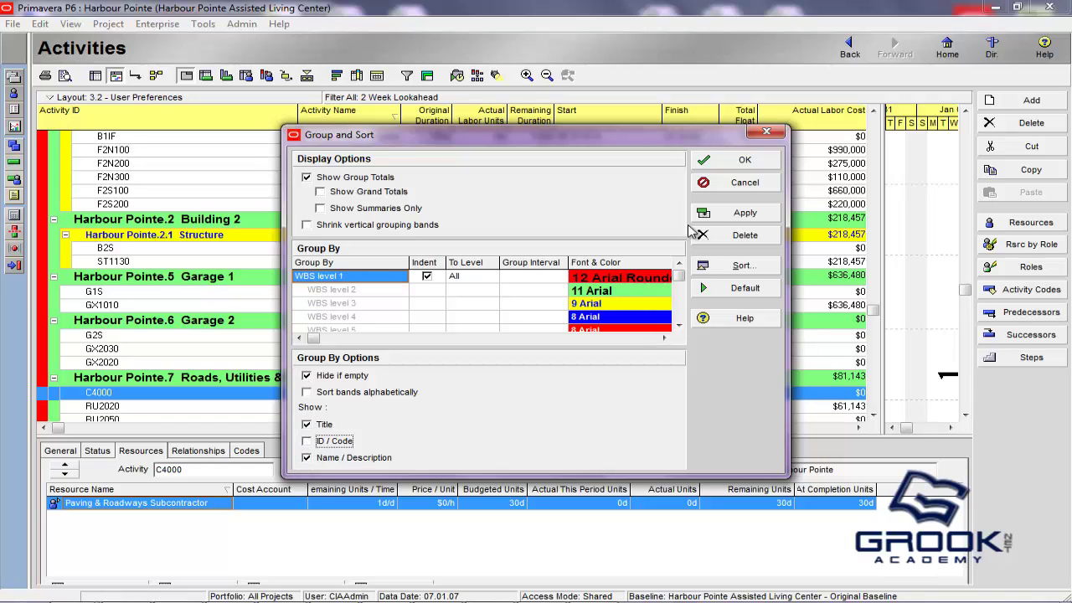
{"action": "left_click", "coordinate": [743, 213]}
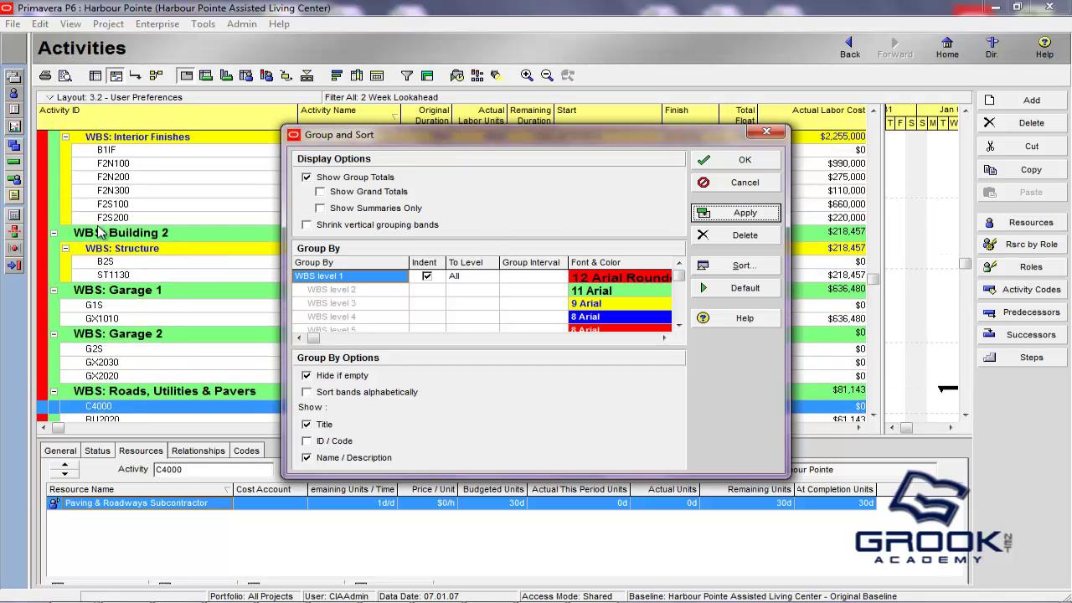
{"action": "left_click", "coordinate": [306, 441]}
{"action": "left_click", "coordinate": [742, 220]}
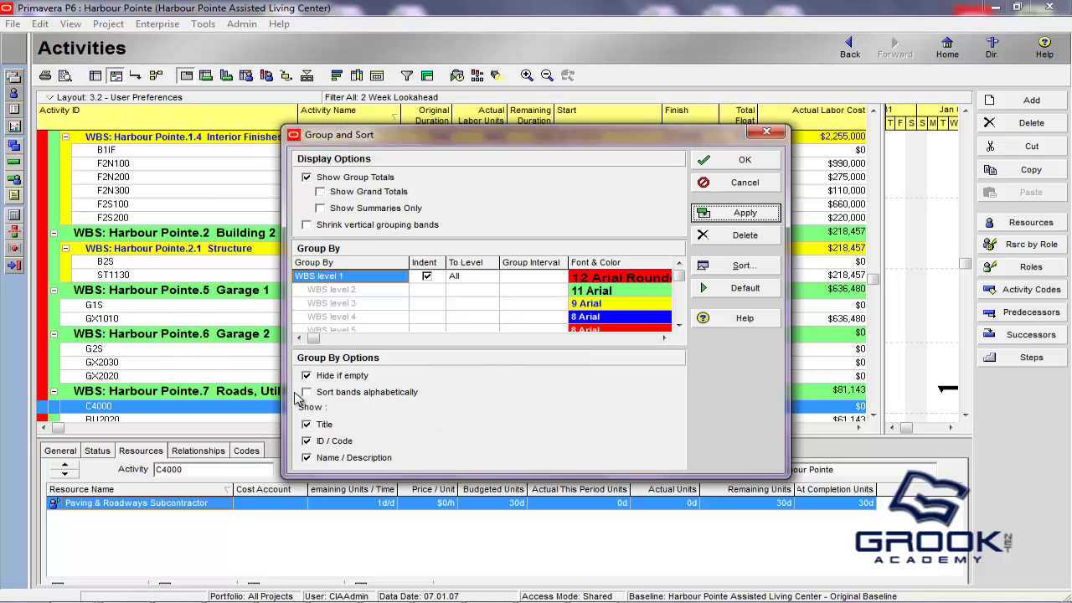
{"action": "left_click", "coordinate": [767, 135]}
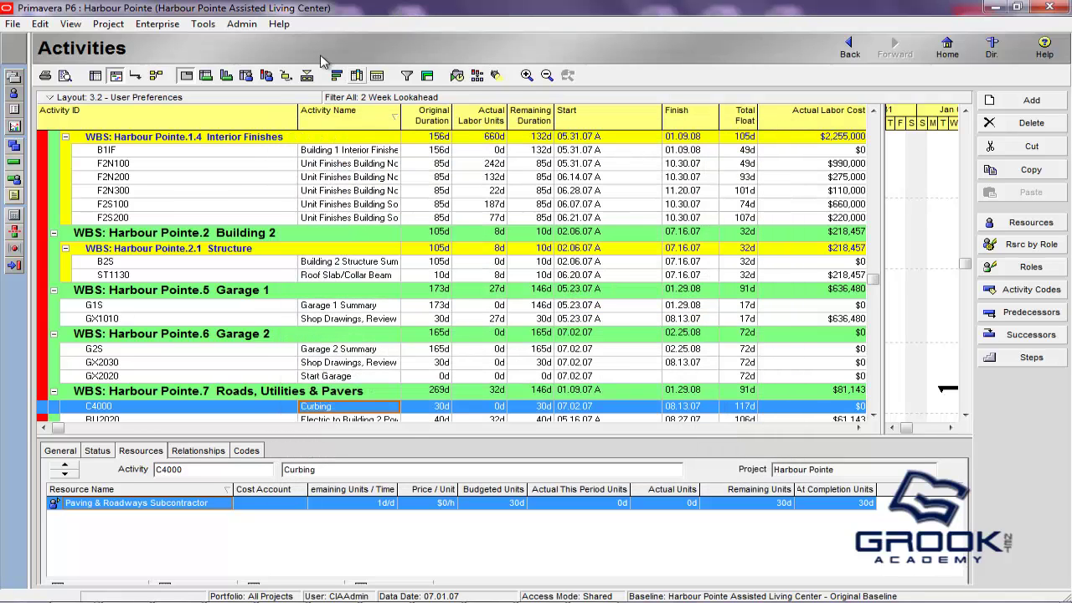
- Uncheck Reorganize Automatically in the Application preferences
{"action": "left_click", "coordinate": [40, 24]}
{"action": "left_click", "coordinate": [88, 311]}
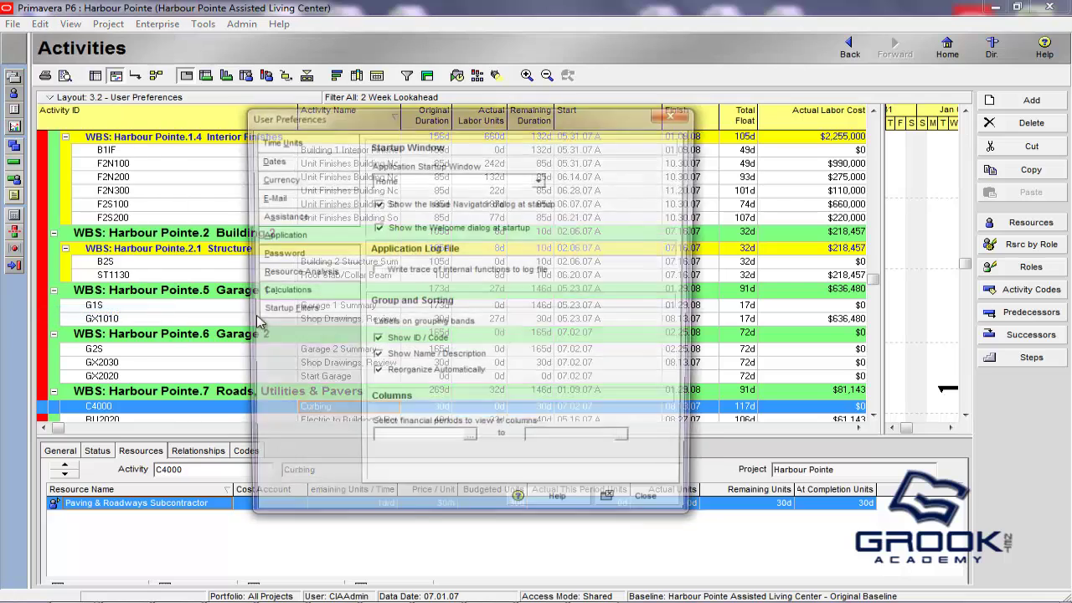
{"action": "left_click", "coordinate": [376, 377]}
- Run Tools > Reorganize Now twice and review the Group and Sort settings
{"action": "left_click", "coordinate": [653, 512]}
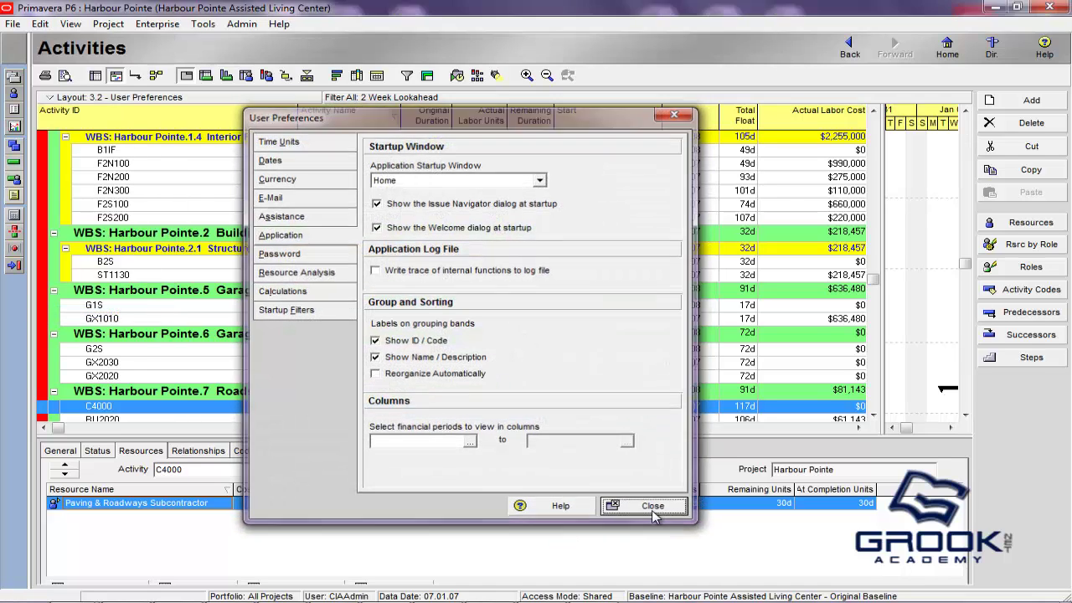
{"action": "left_click", "coordinate": [202, 24]}
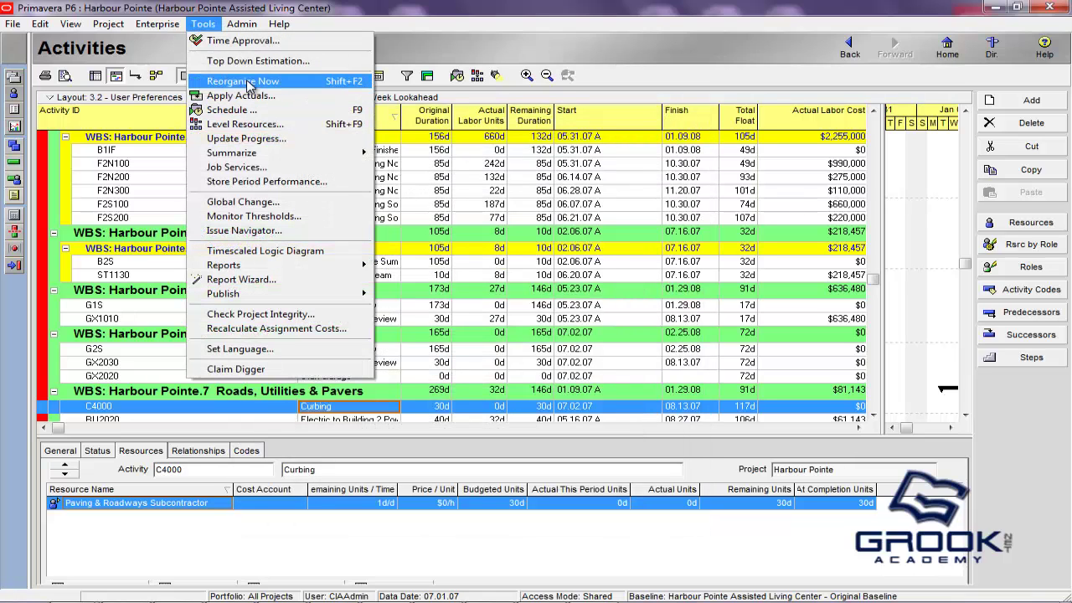
{"action": "left_click", "coordinate": [243, 82]}
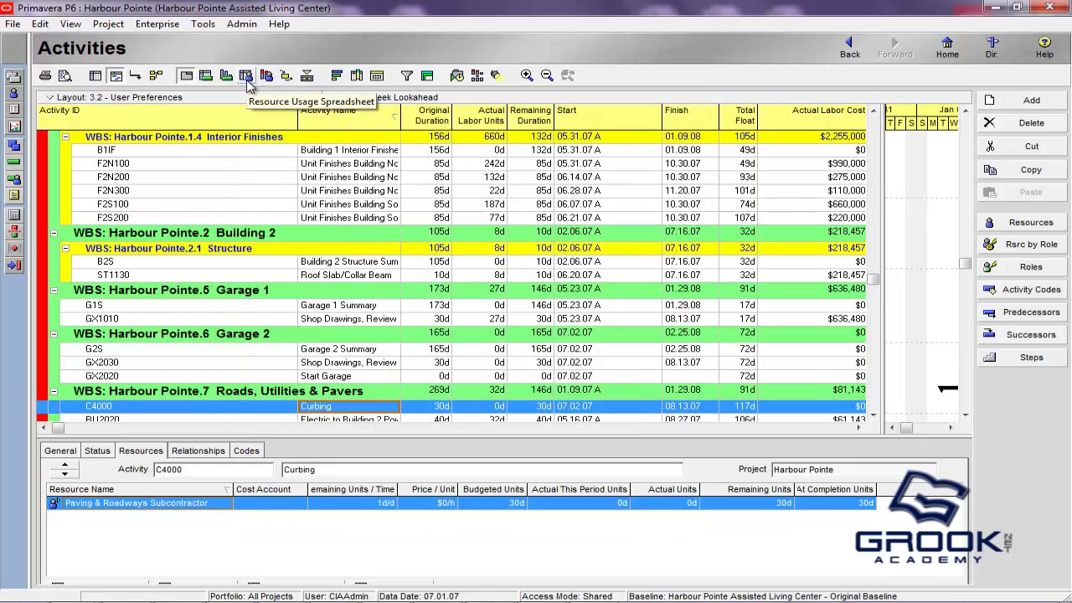
{"action": "left_click", "coordinate": [206, 25]}
{"action": "left_click", "coordinate": [242, 81]}
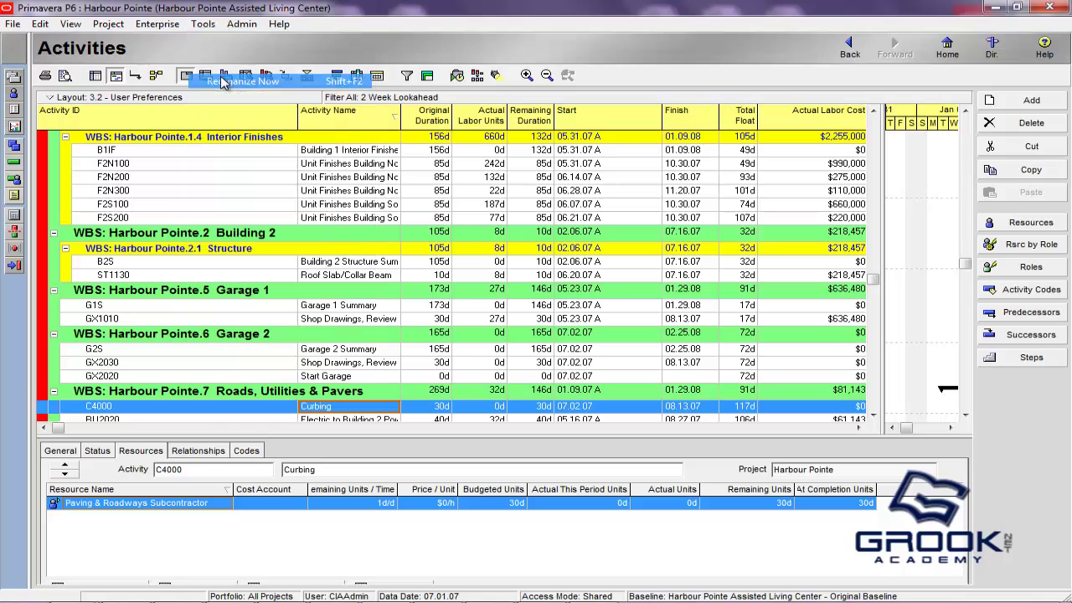
{"action": "scroll", "coordinate": [149, 228], "scroll_direction": "up", "scroll_amount": 3}
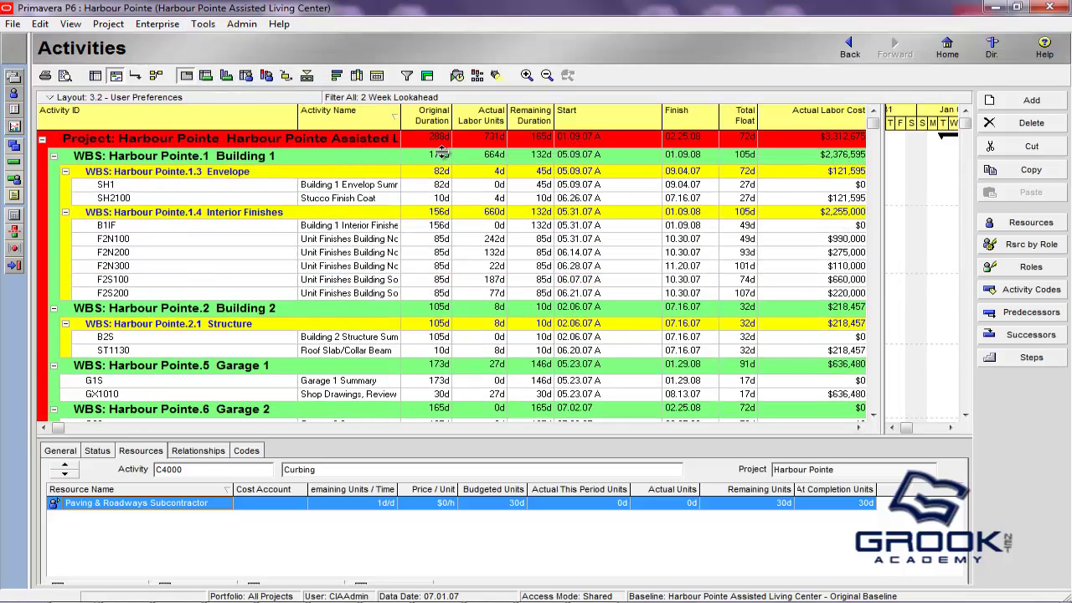
{"action": "left_click", "coordinate": [427, 75]}
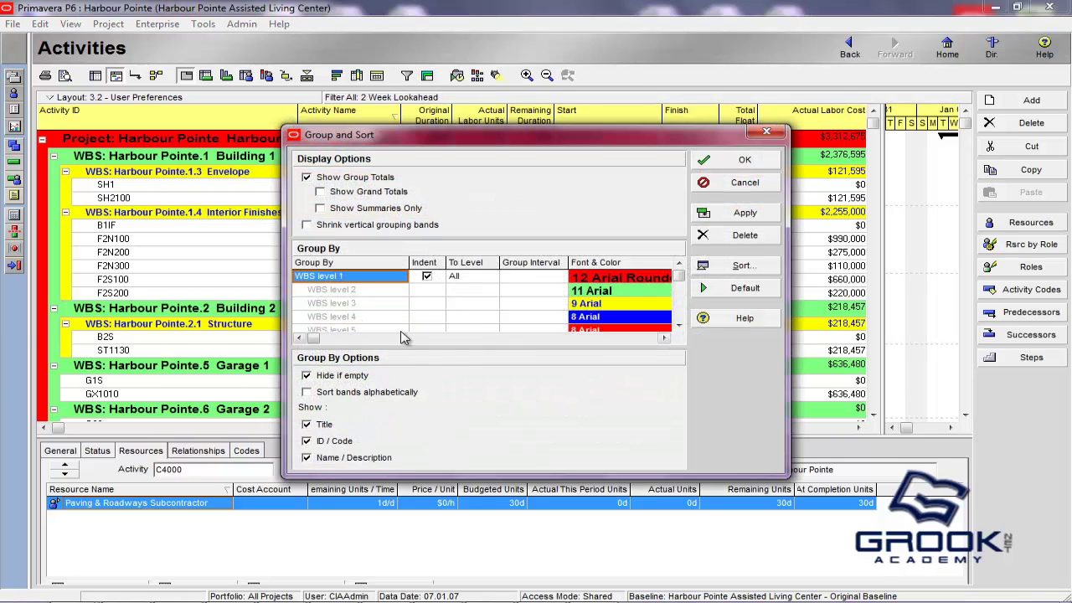
{"action": "left_click", "coordinate": [768, 132]}
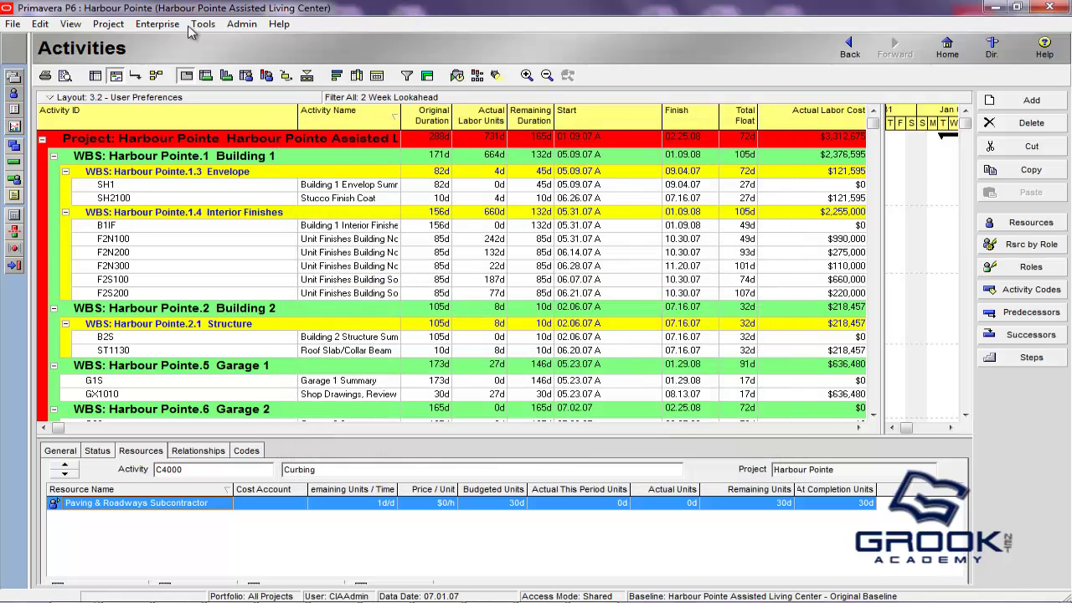
- Recheck Reorganize Automatically and confirm Reorganize Now is greyed out under Tools
{"action": "left_click", "coordinate": [40, 24]}
{"action": "left_click", "coordinate": [99, 312]}
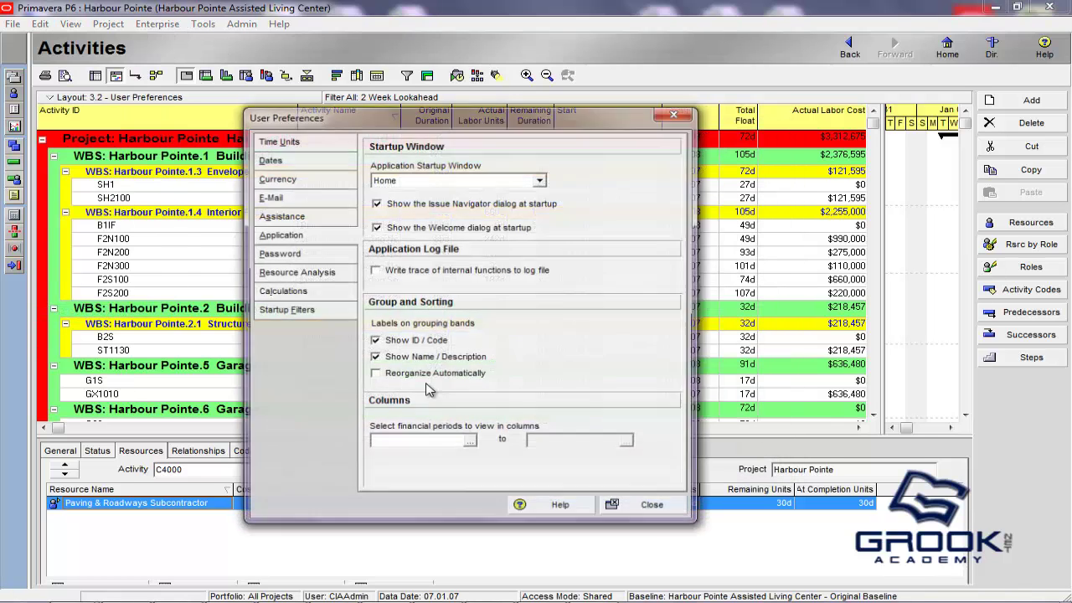
{"action": "left_click", "coordinate": [375, 375]}
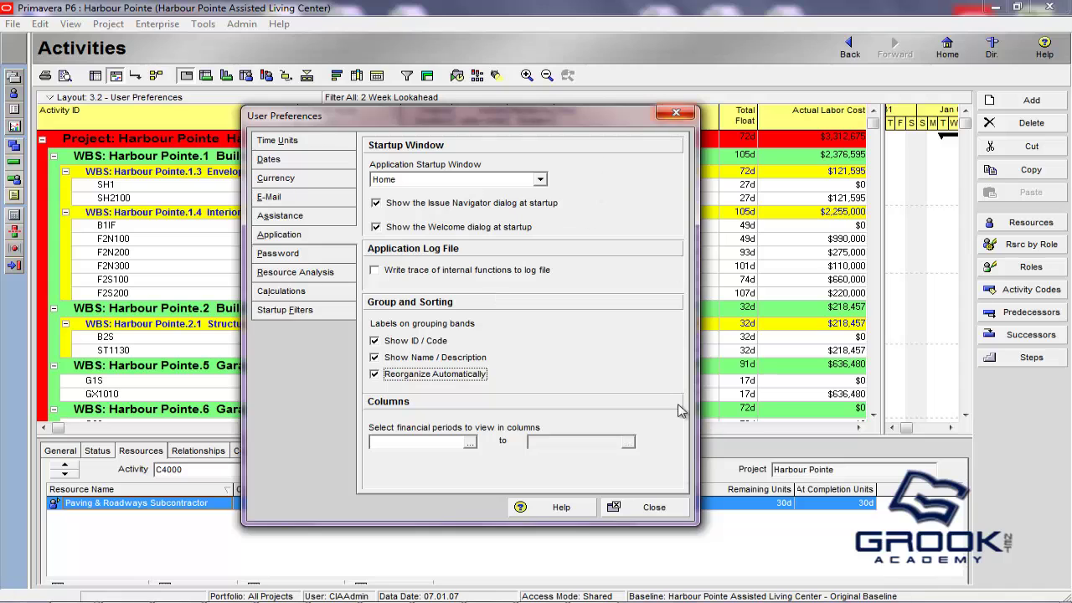
{"action": "left_click", "coordinate": [655, 506]}
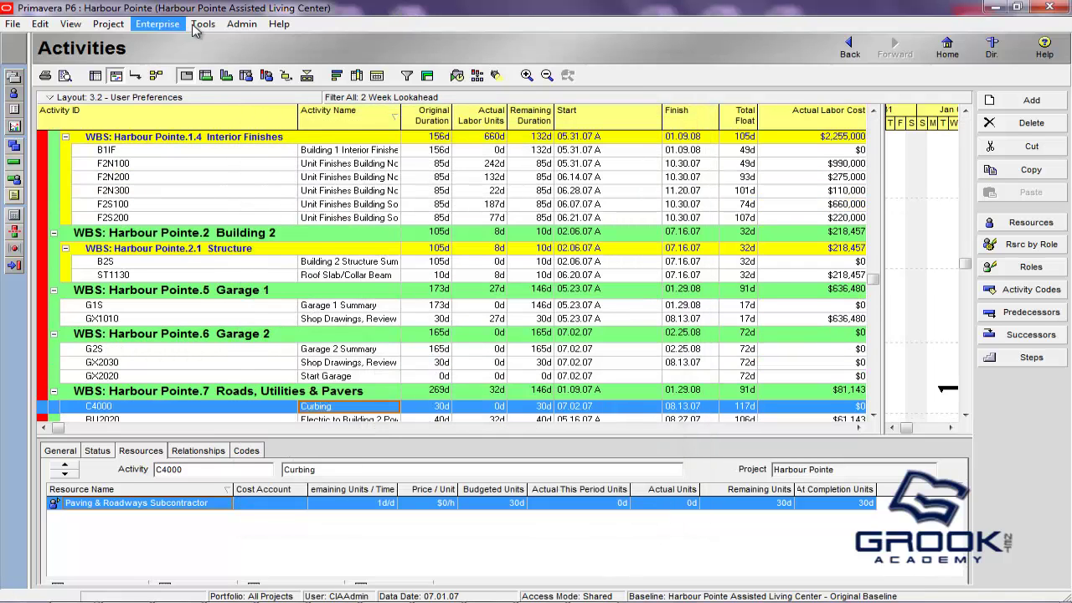
{"action": "left_click", "coordinate": [200, 25]}
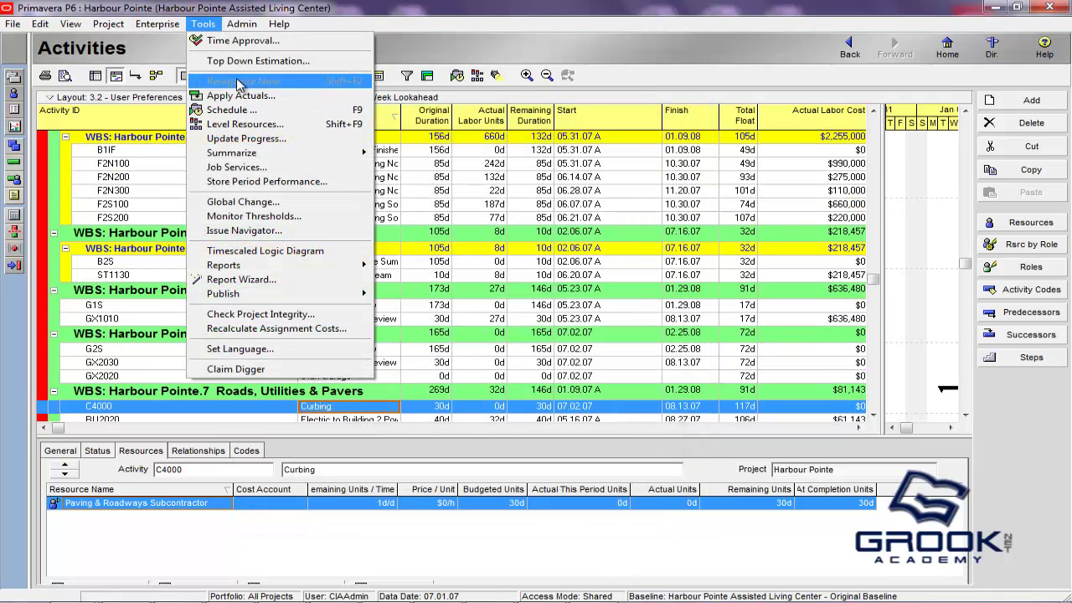
{"action": "left_click", "coordinate": [529, 8]}
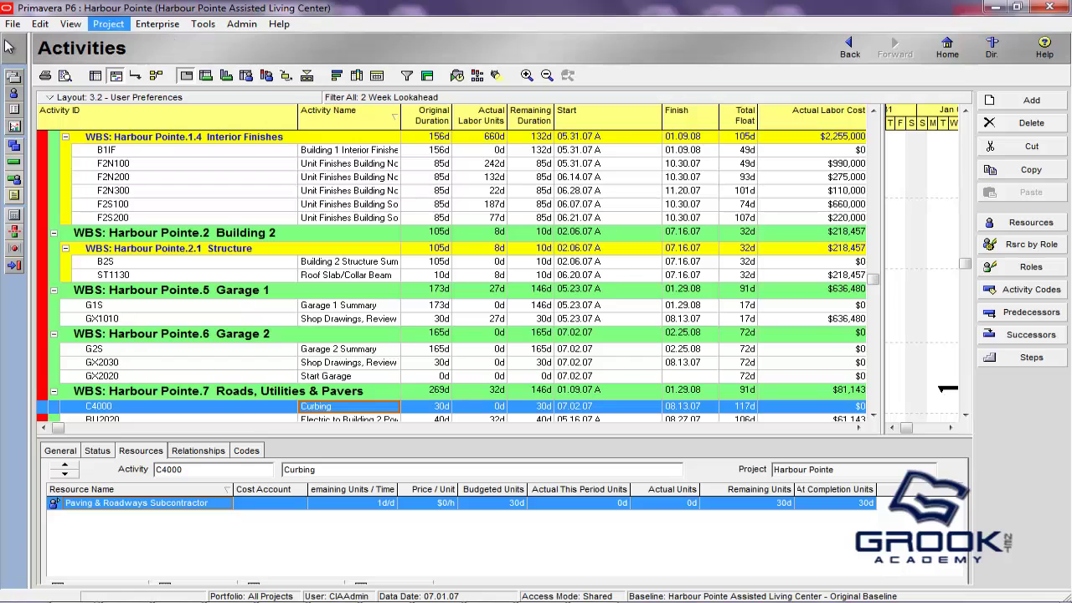
{"action": "left_click", "coordinate": [40, 24]}
{"action": "left_click", "coordinate": [67, 312]}
{"action": "left_click", "coordinate": [270, 254]}
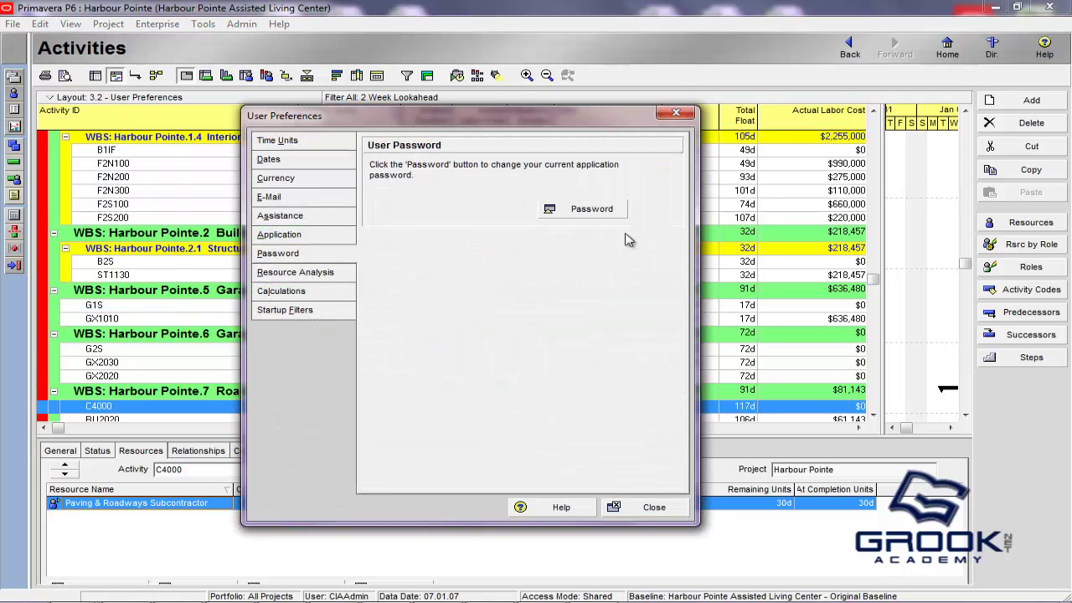
{"action": "left_click", "coordinate": [285, 236]}
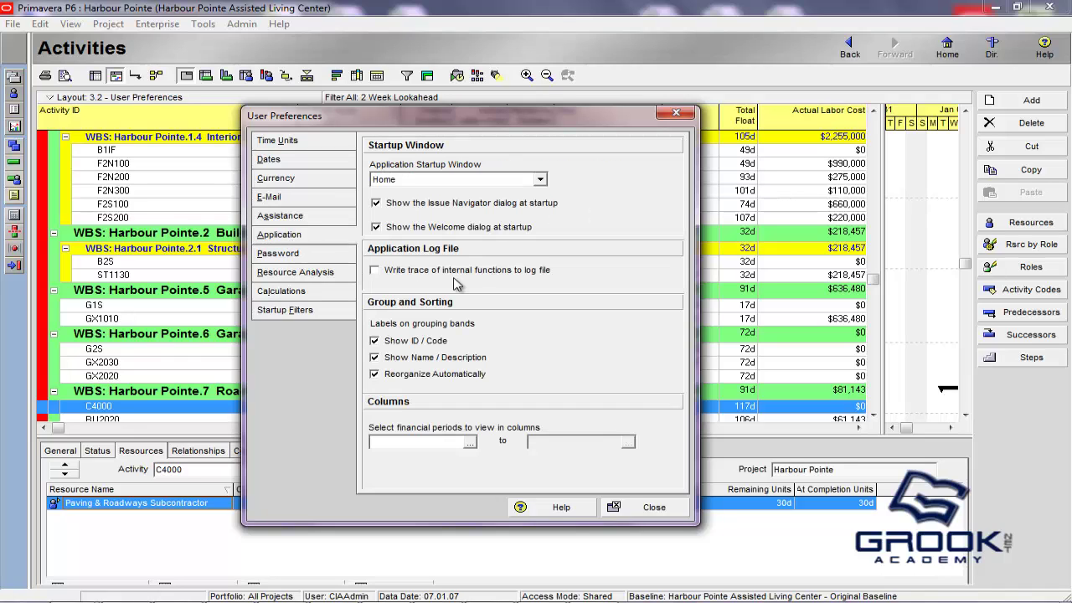
{"action": "left_click", "coordinate": [281, 255]}
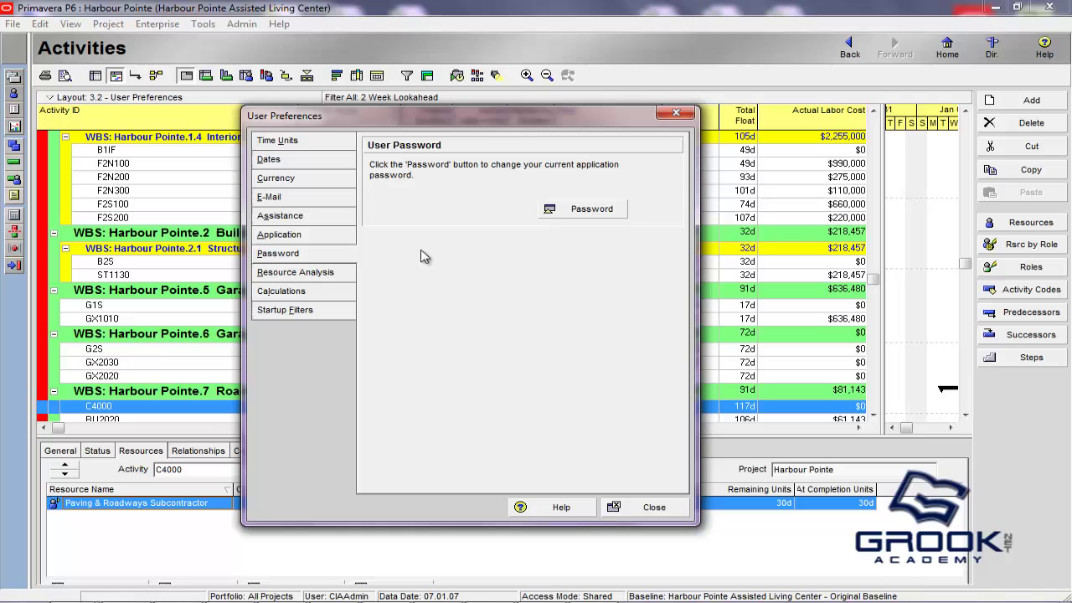
{"action": "left_click", "coordinate": [578, 209]}
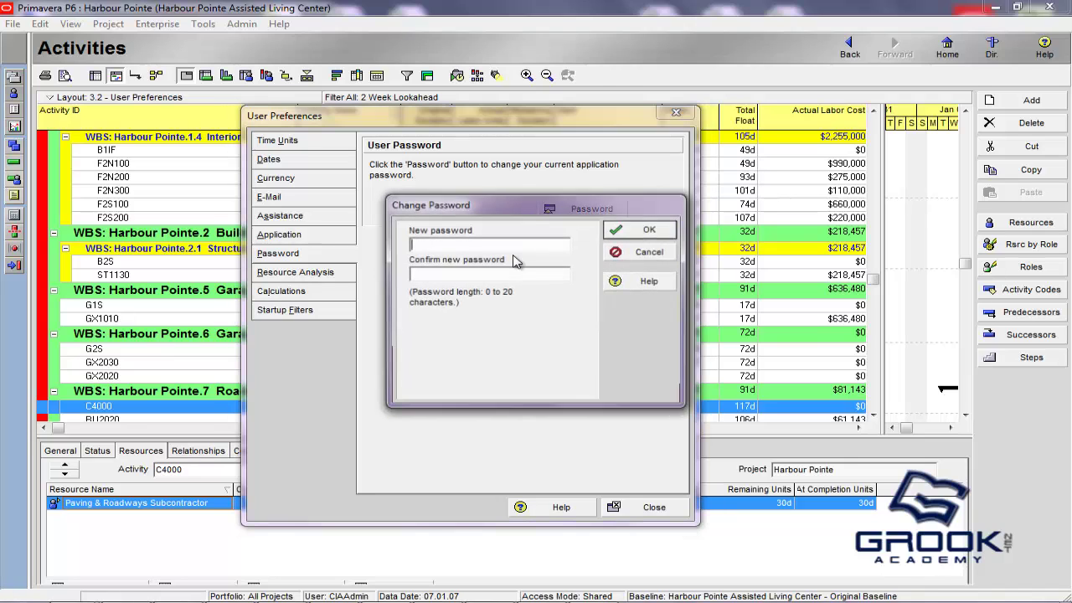
{"action": "left_click_drag", "start_coordinate": [527, 205], "coordinate": [534, 229]}
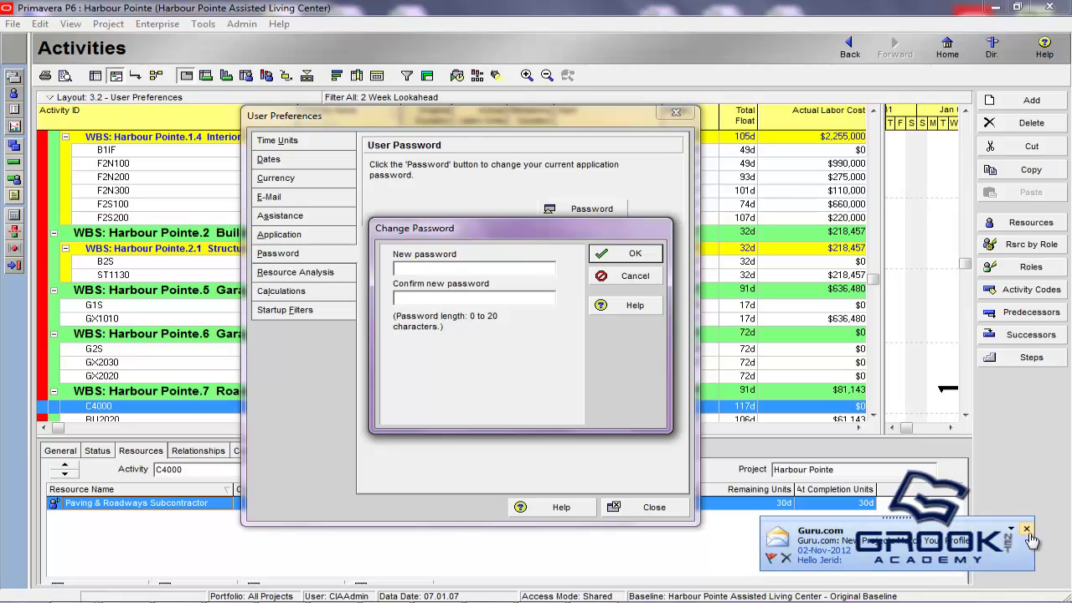
{"action": "left_click", "coordinate": [1026, 528]}
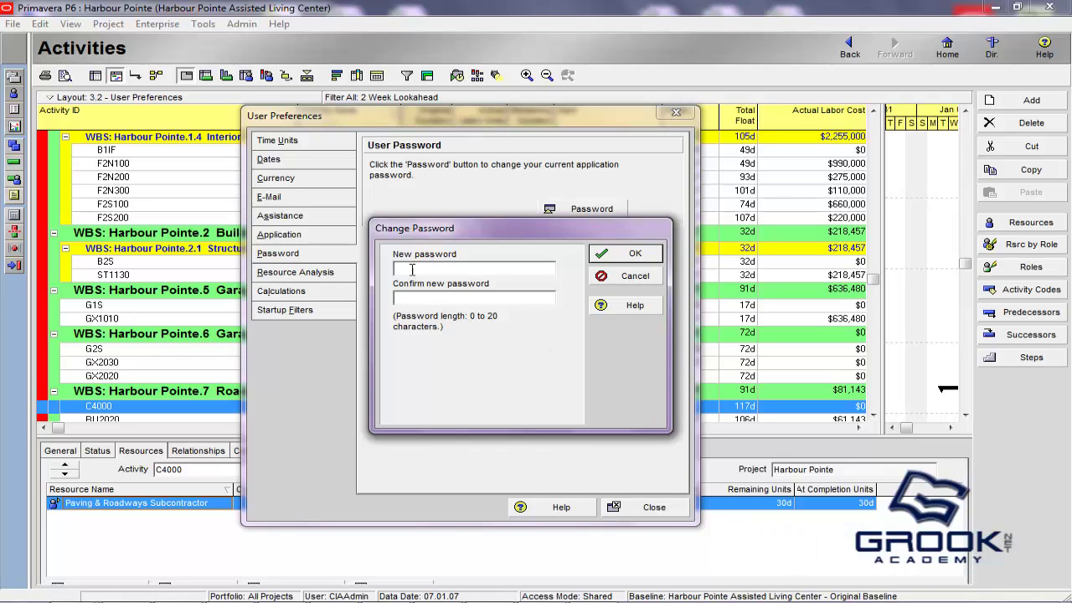
{"action": "left_click", "coordinate": [630, 276]}
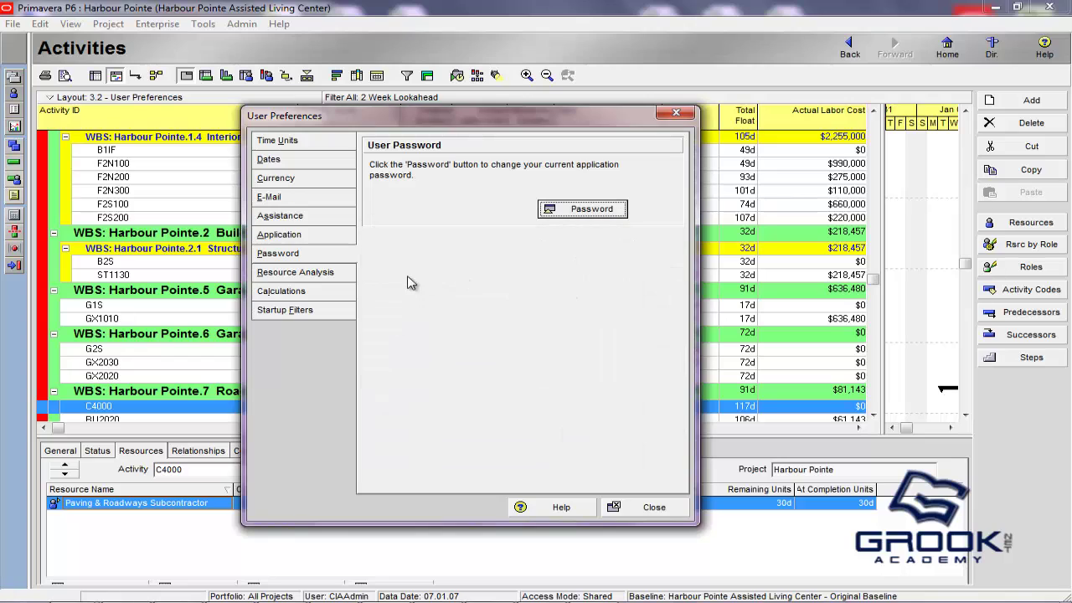
- Display the Resource Analysis page with Remaining Early dates and Day interval settings
{"action": "left_click", "coordinate": [295, 273]}
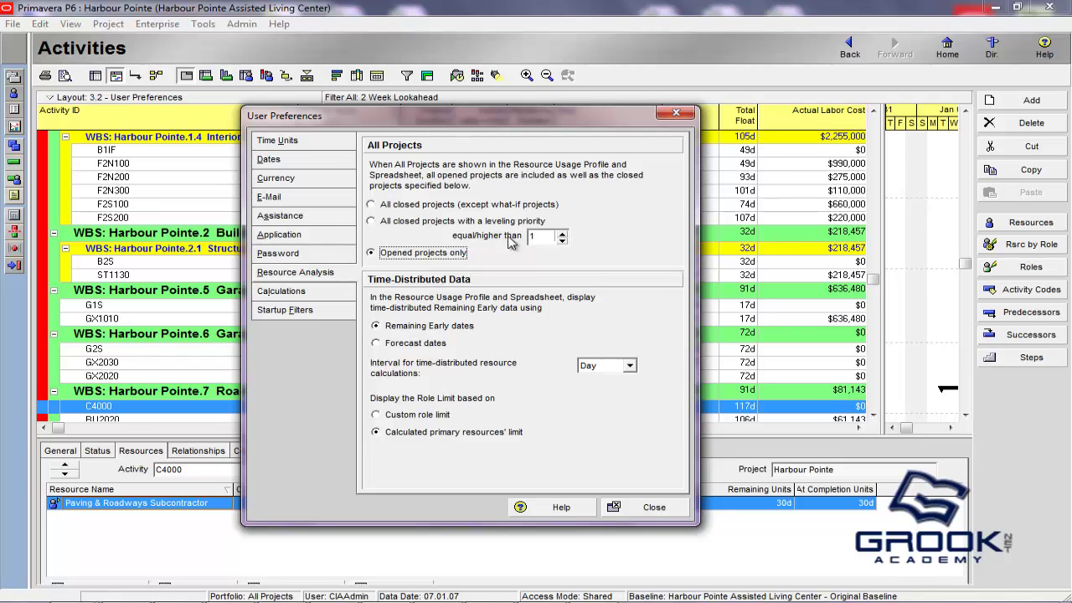
- Close User Preferences and show the Activity Usage Profile below the activities
{"action": "left_click", "coordinate": [677, 113]}
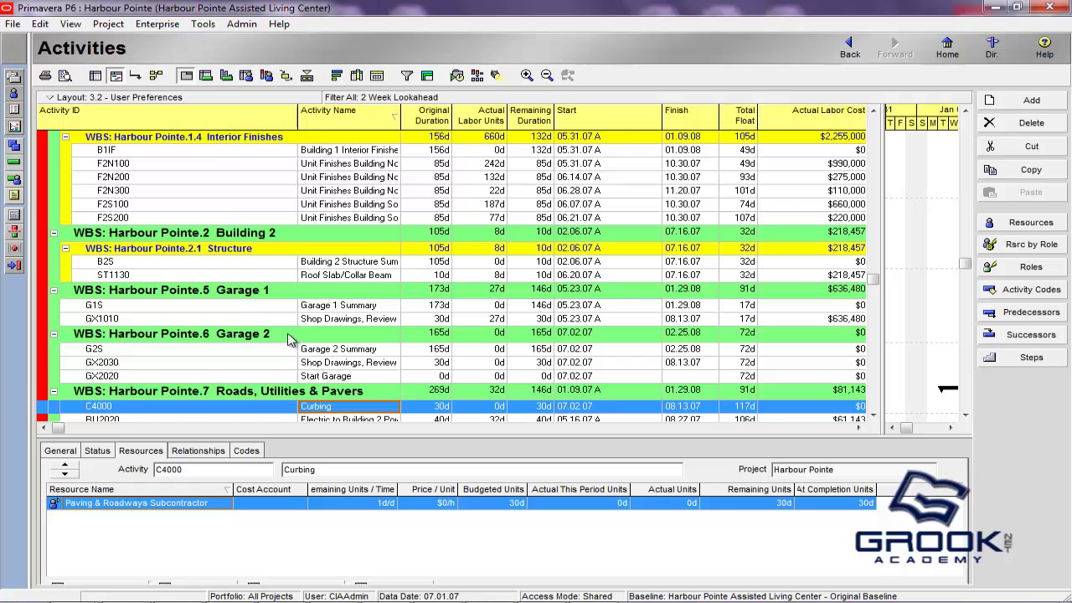
{"action": "left_click", "coordinate": [70, 23]}
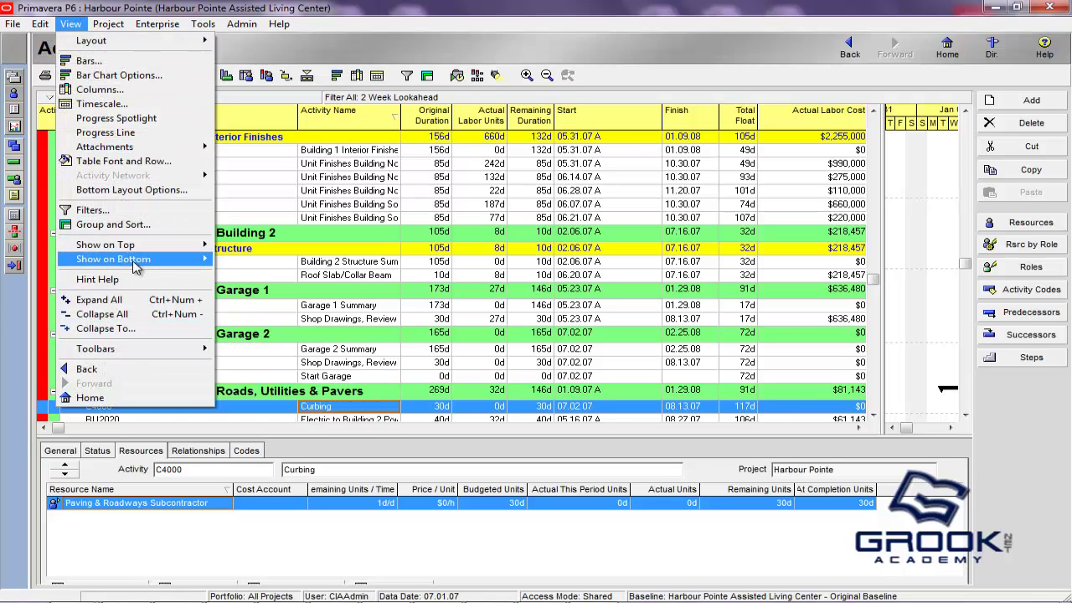
{"action": "mouse_move", "coordinate": [138, 259]}
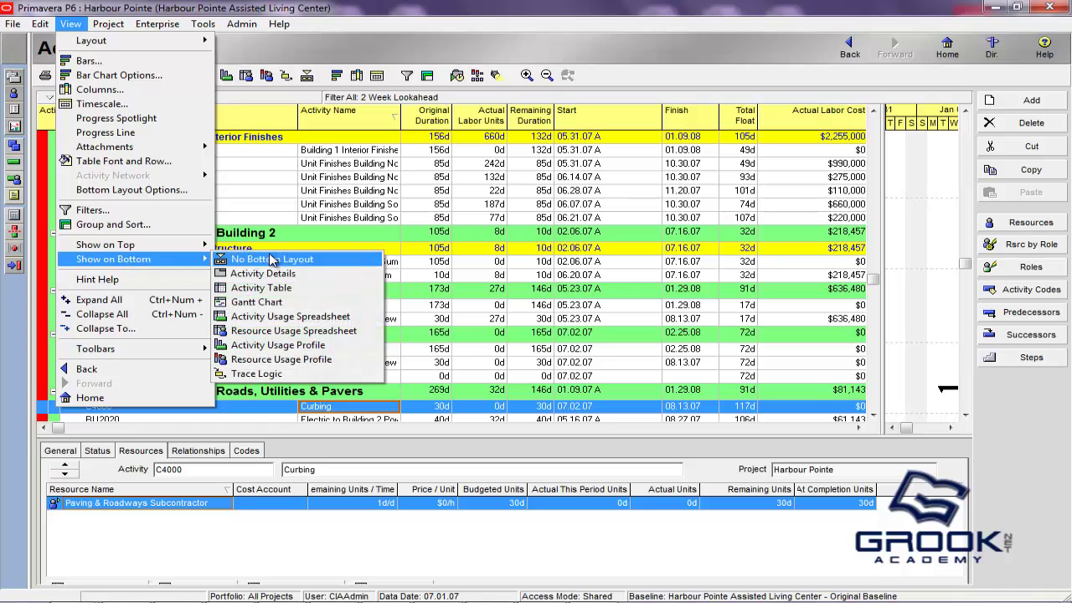
{"action": "left_click", "coordinate": [295, 344]}
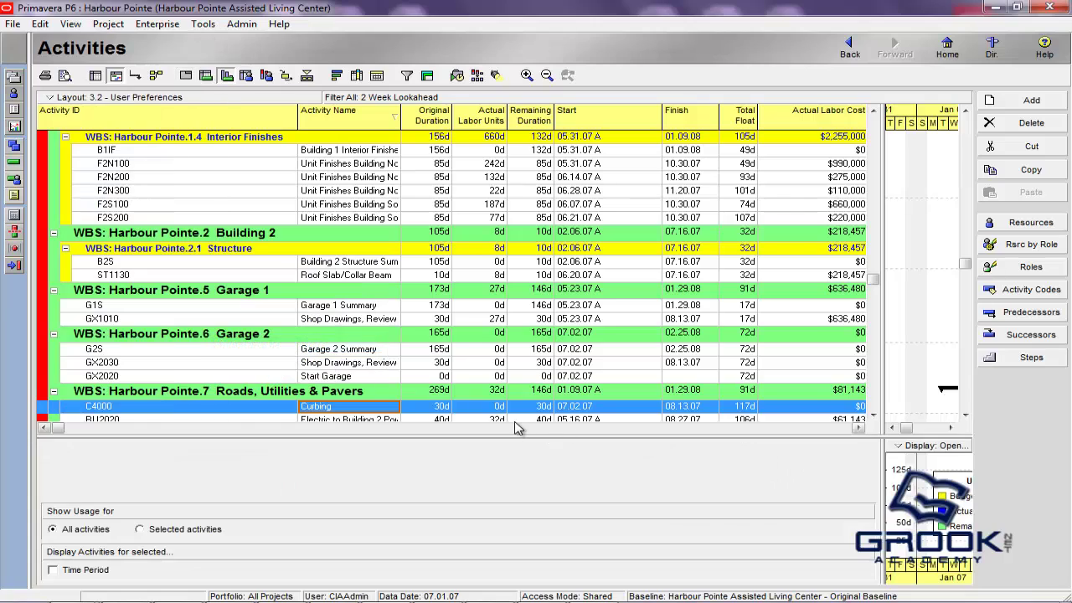
- Resize the activity table so the usage pane and Gantt chart get more space
{"action": "left_click_drag", "start_coordinate": [497, 435], "coordinate": [495, 391]}
{"action": "left_click_drag", "start_coordinate": [743, 219], "coordinate": [497, 268]}
{"action": "left_click_drag", "start_coordinate": [452, 391], "coordinate": [424, 428]}
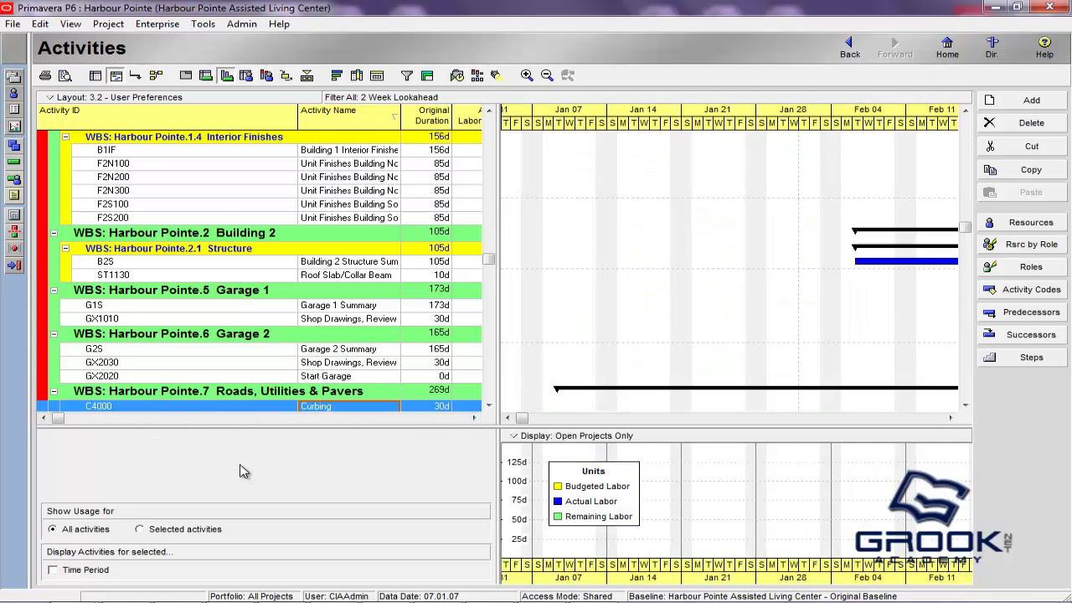
- Inspect the usage profile for activities F2N300, F2S100 and B1IF, enlarging the profile pane
{"action": "scroll", "coordinate": [246, 471], "scroll_direction": "up", "scroll_amount": 2}
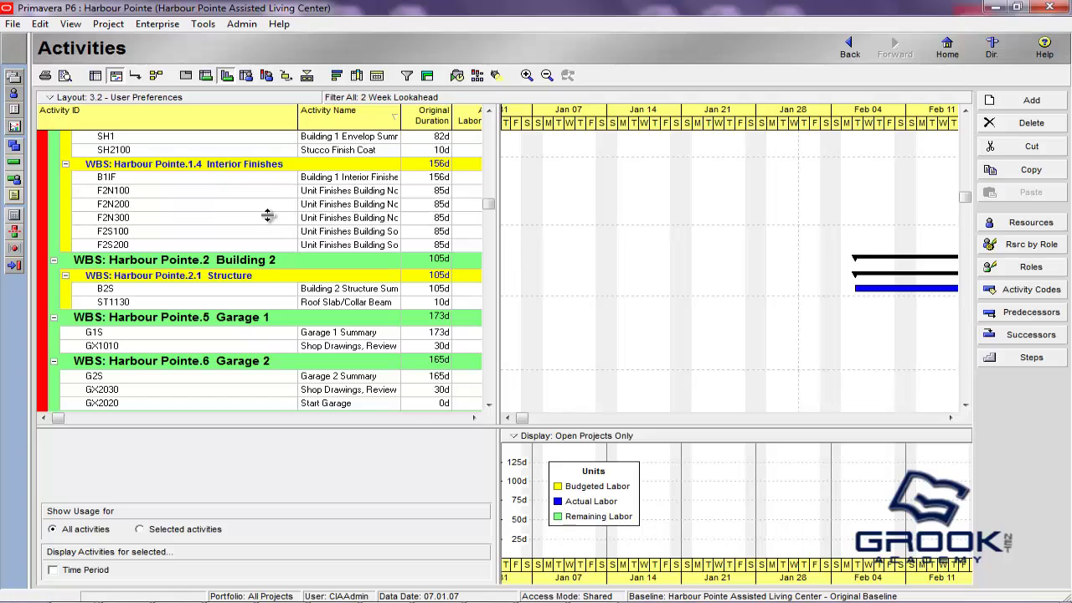
{"action": "left_click", "coordinate": [268, 219]}
{"action": "left_click", "coordinate": [259, 232]}
{"action": "scroll", "coordinate": [260, 240], "scroll_direction": "up", "scroll_amount": 2}
{"action": "left_click", "coordinate": [256, 226]}
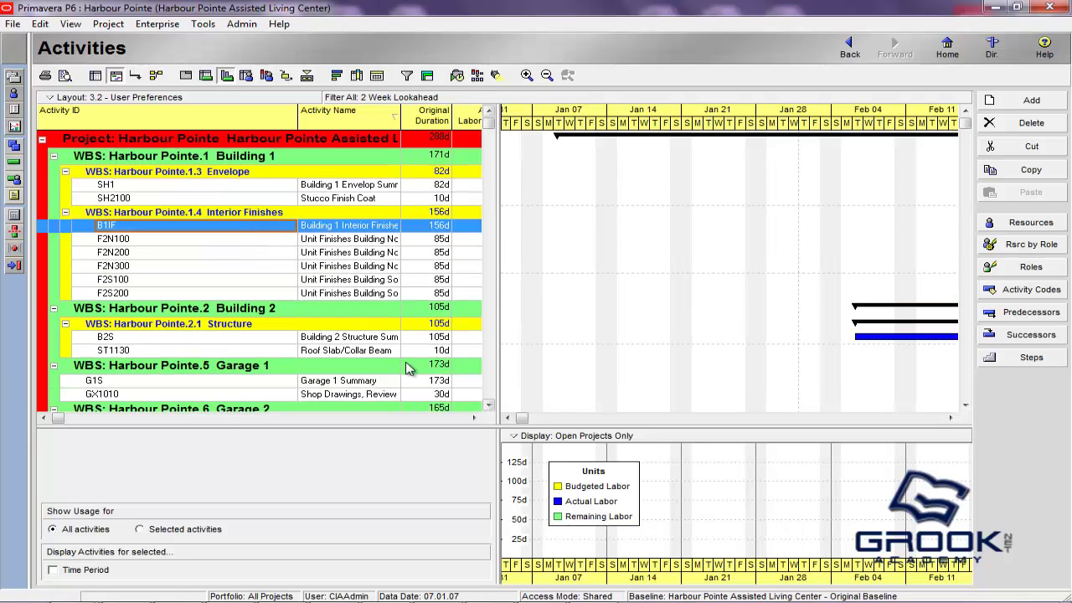
{"action": "scroll", "coordinate": [306, 303], "scroll_direction": "down", "scroll_amount": 2}
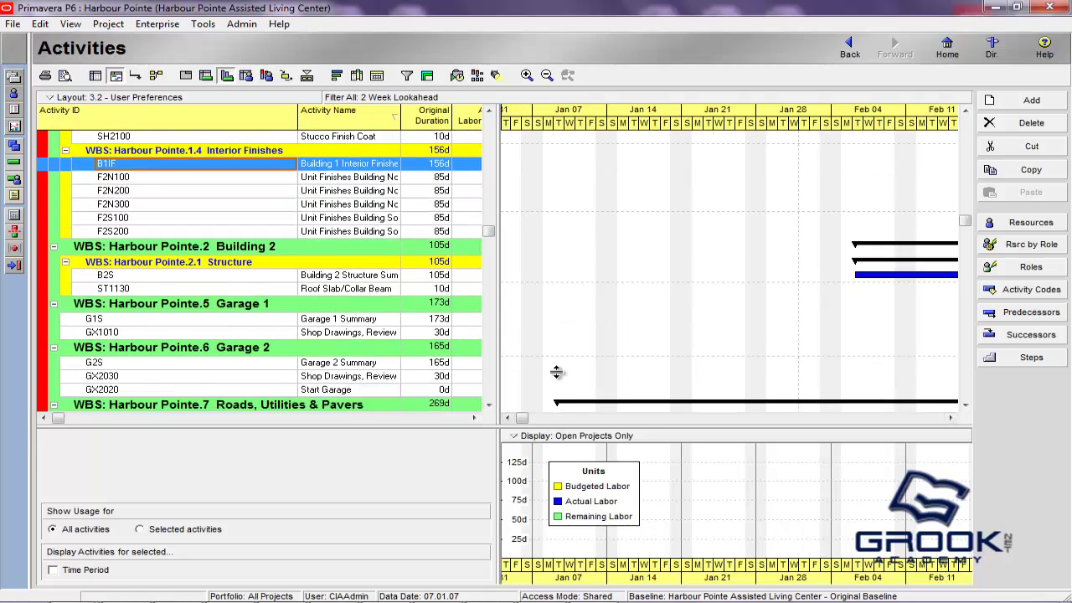
{"action": "left_click_drag", "start_coordinate": [556, 369], "coordinate": [556, 360]}
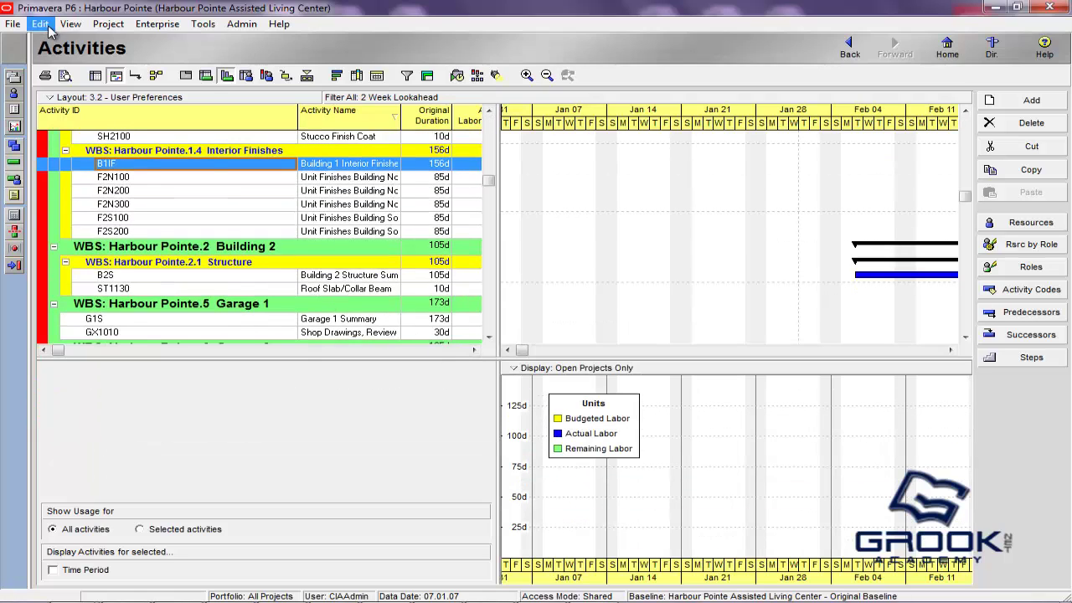
- Show the Resource Usage Spreadsheet on the bottom via View > Show on Bottom
{"action": "left_click", "coordinate": [70, 23]}
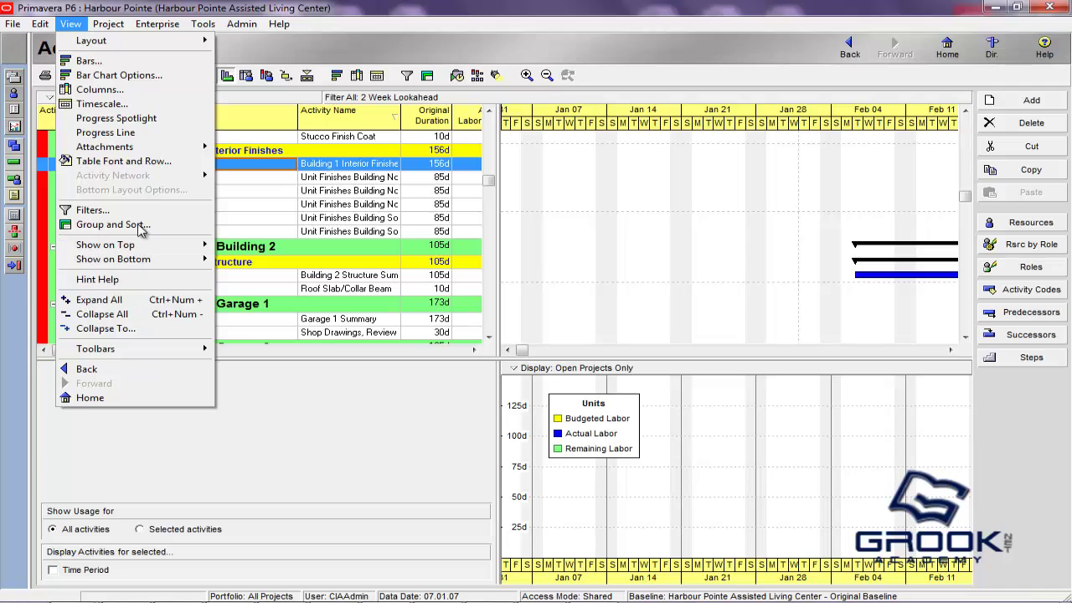
{"action": "mouse_move", "coordinate": [197, 259]}
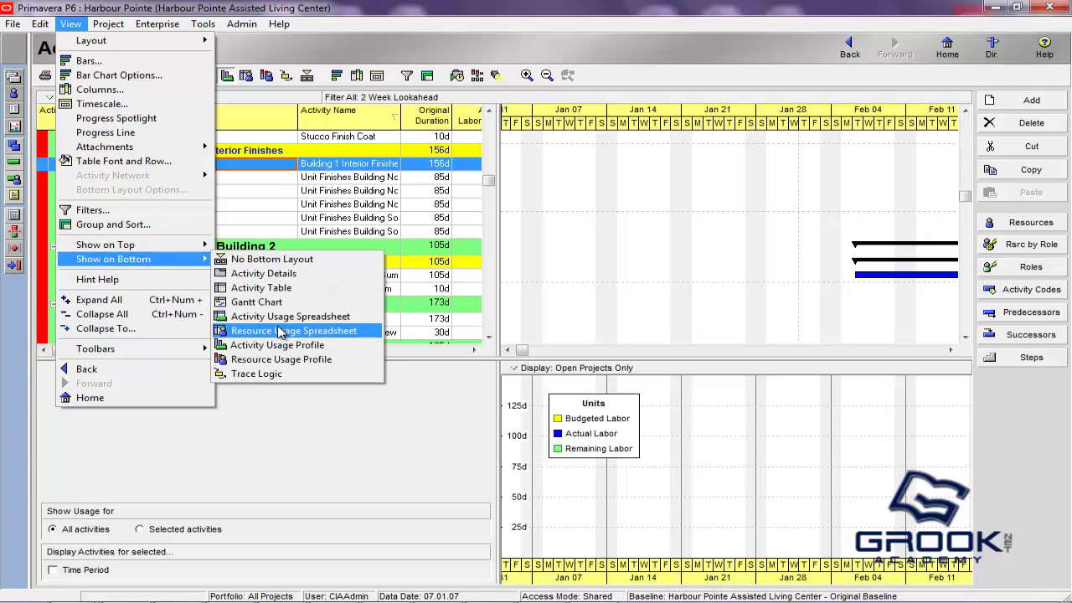
{"action": "left_click", "coordinate": [283, 331]}
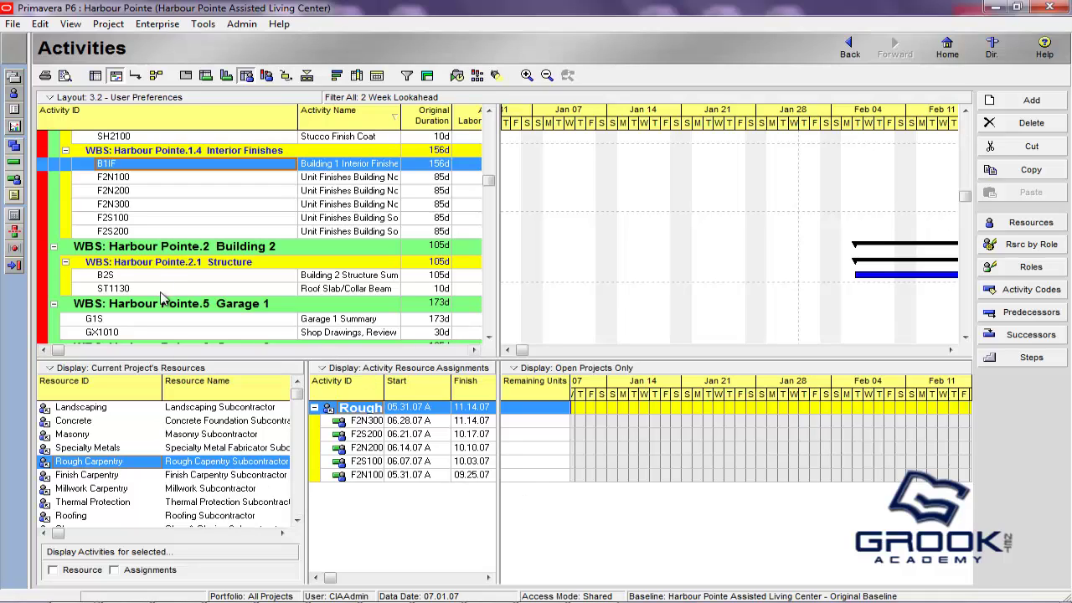
- Review assignments for Finish Carpentry, Millwork Carpentry, Thermal Protection, Landscaping and Specialty Metals, then reopen User Preferences
{"action": "left_click", "coordinate": [138, 477]}
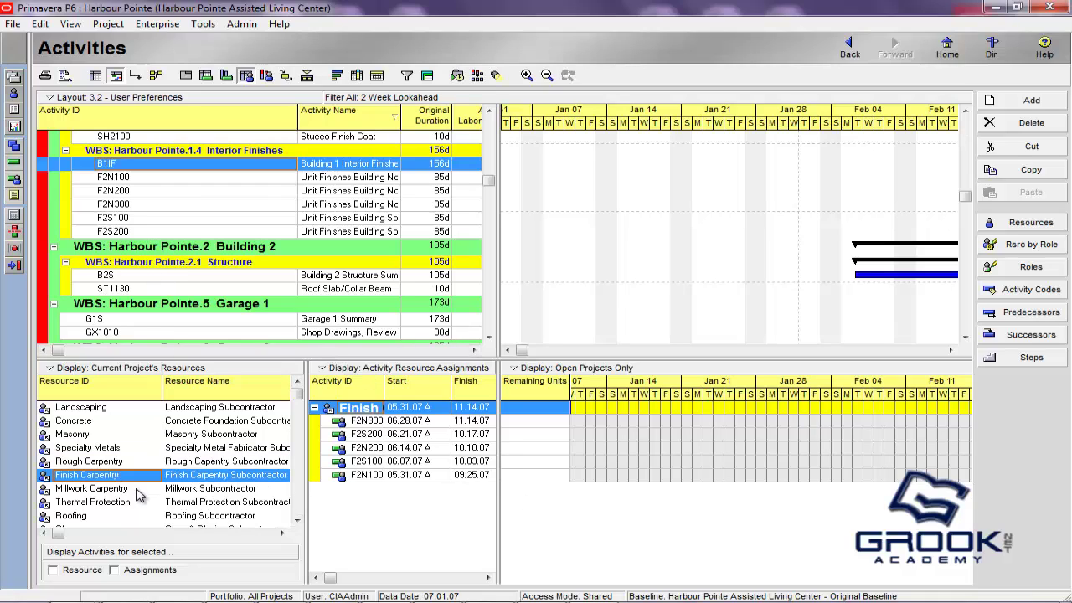
{"action": "left_click", "coordinate": [137, 489]}
{"action": "left_click", "coordinate": [122, 503]}
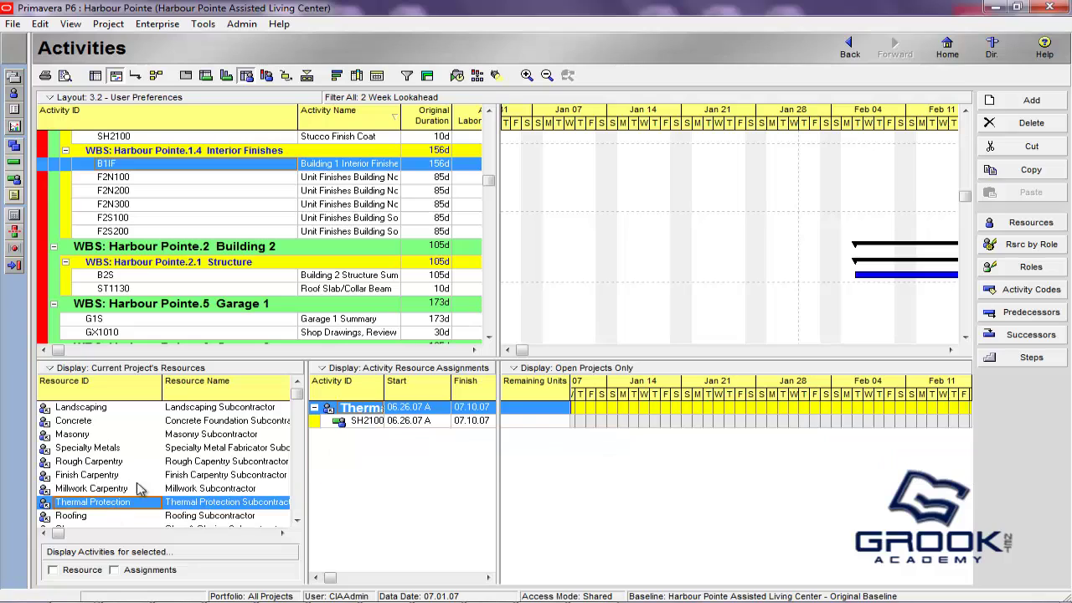
{"action": "left_click", "coordinate": [80, 409]}
{"action": "left_click", "coordinate": [110, 449]}
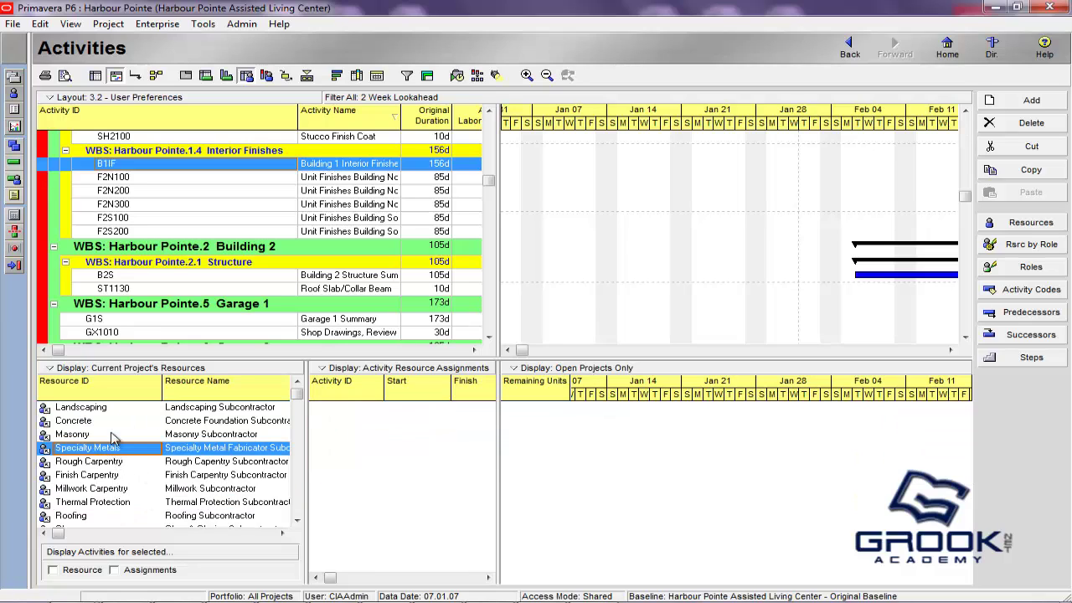
{"action": "left_click", "coordinate": [39, 23]}
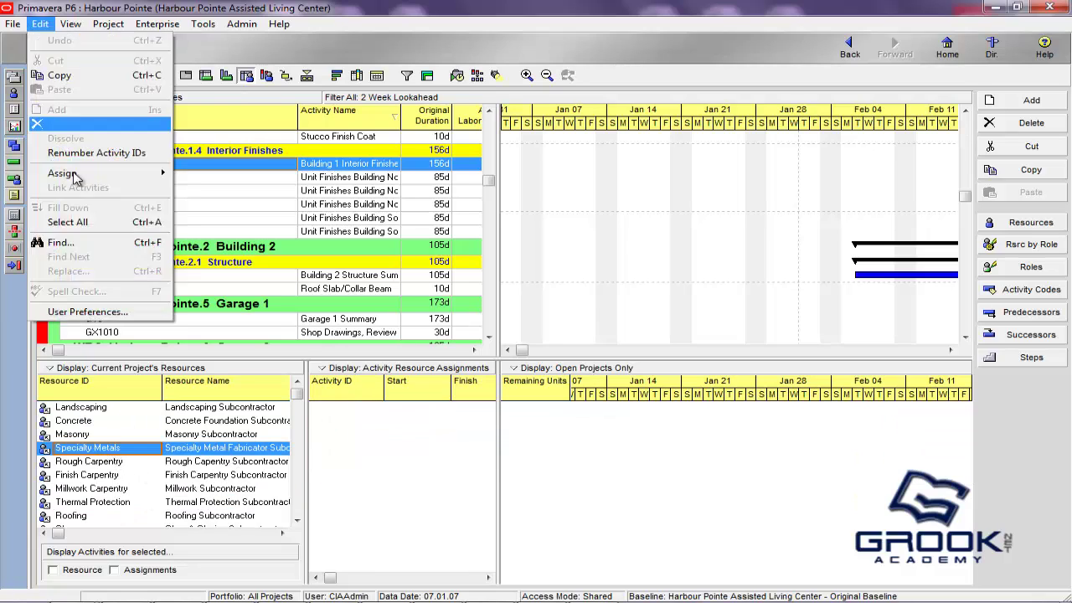
{"action": "left_click", "coordinate": [99, 312]}
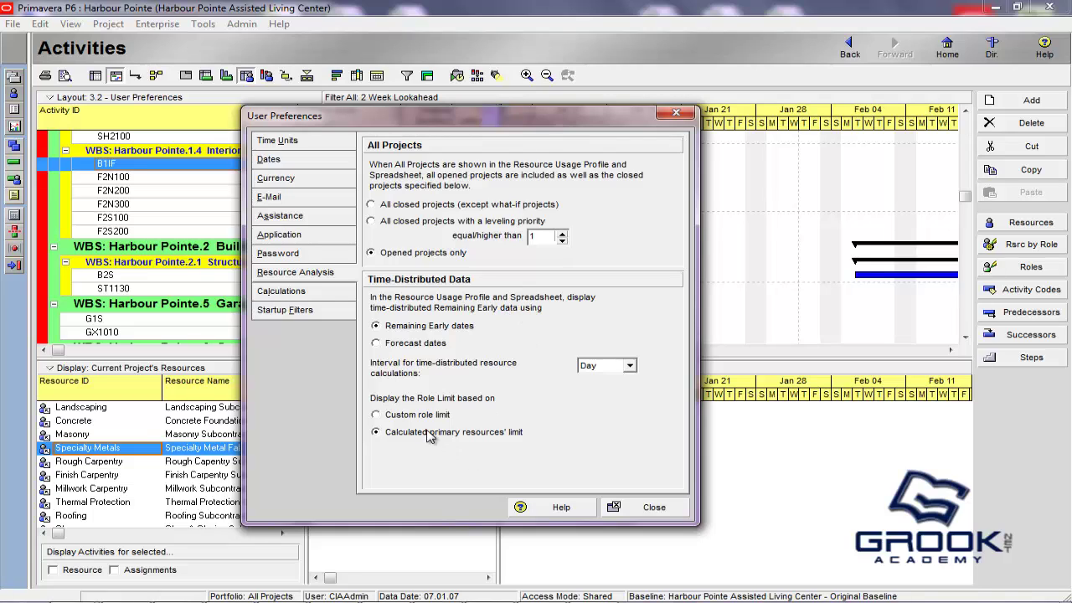
- Show the Calculations preferences for preserving assignment units and asking about staffing
{"action": "left_click", "coordinate": [285, 293]}
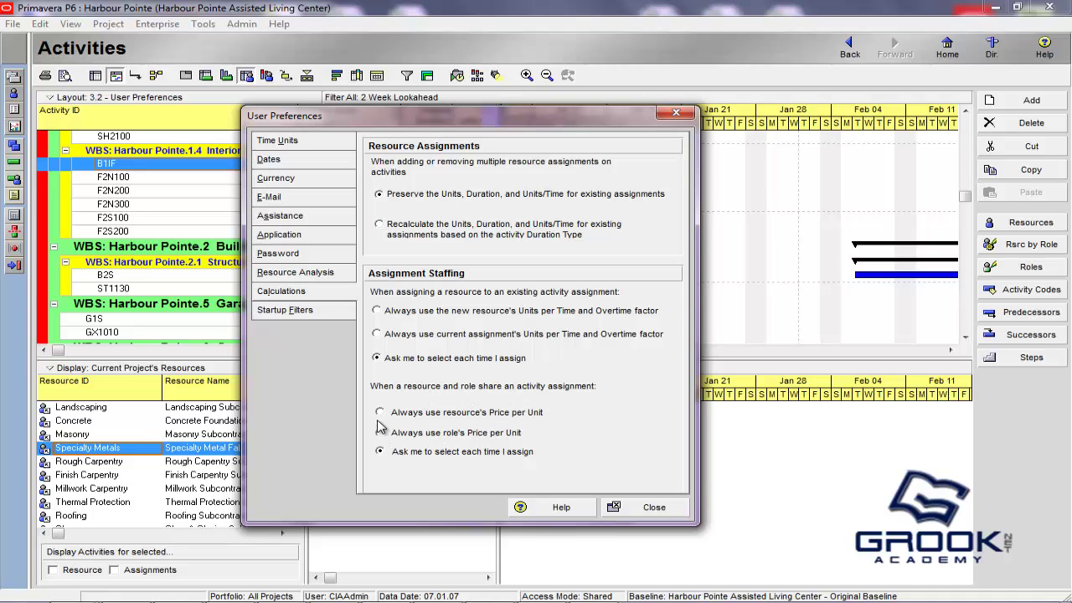
- In Startup Filters, set Roles, OBS, Activity Codes and Cost Accounts to current project data only
{"action": "left_click", "coordinate": [307, 312]}
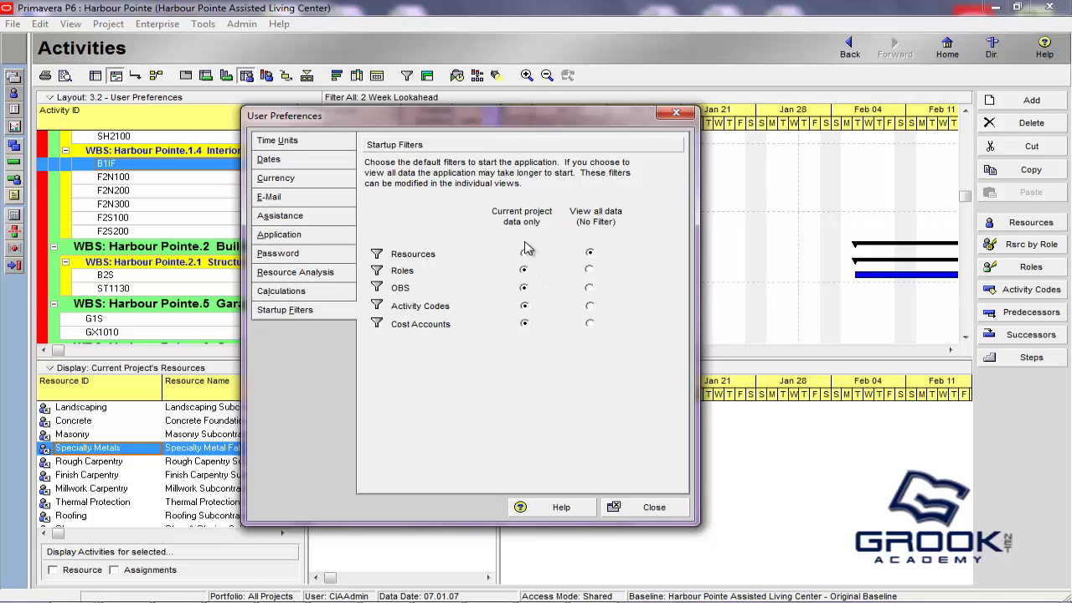
{"action": "left_click", "coordinate": [524, 324]}
{"action": "left_click", "coordinate": [589, 269]}
{"action": "left_click", "coordinate": [590, 287]}
{"action": "left_click", "coordinate": [590, 324]}
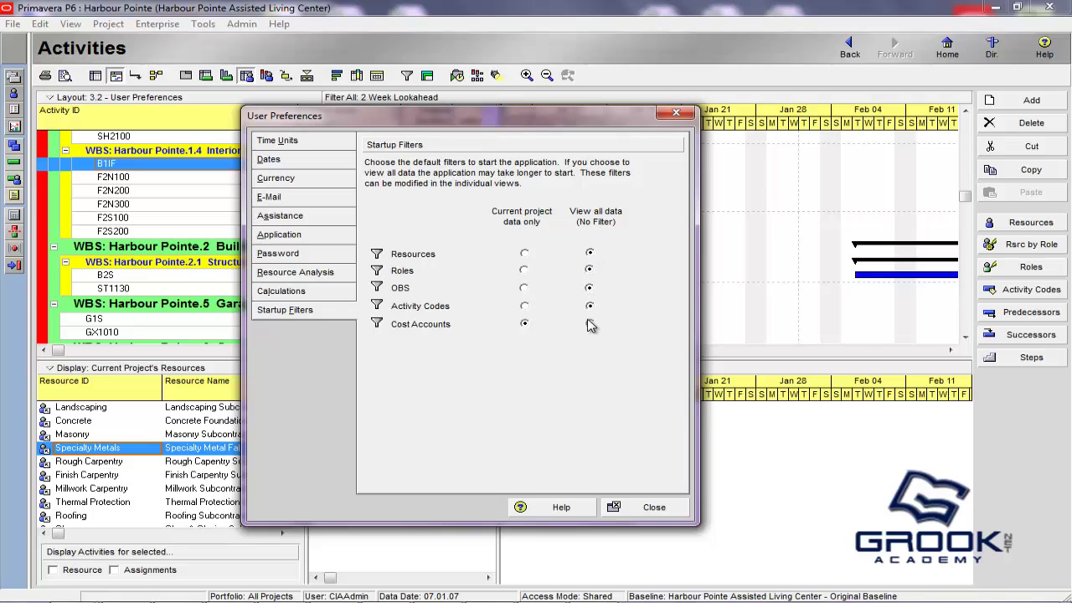
{"action": "left_click", "coordinate": [524, 324]}
{"action": "left_click", "coordinate": [524, 306]}
{"action": "left_click", "coordinate": [524, 288]}
{"action": "left_click", "coordinate": [524, 271]}
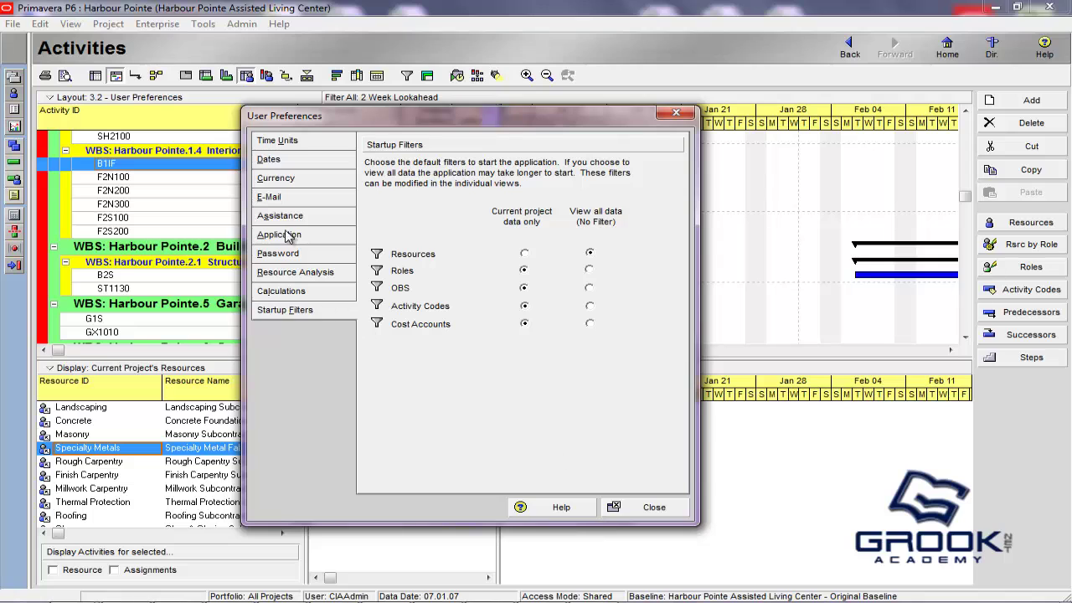